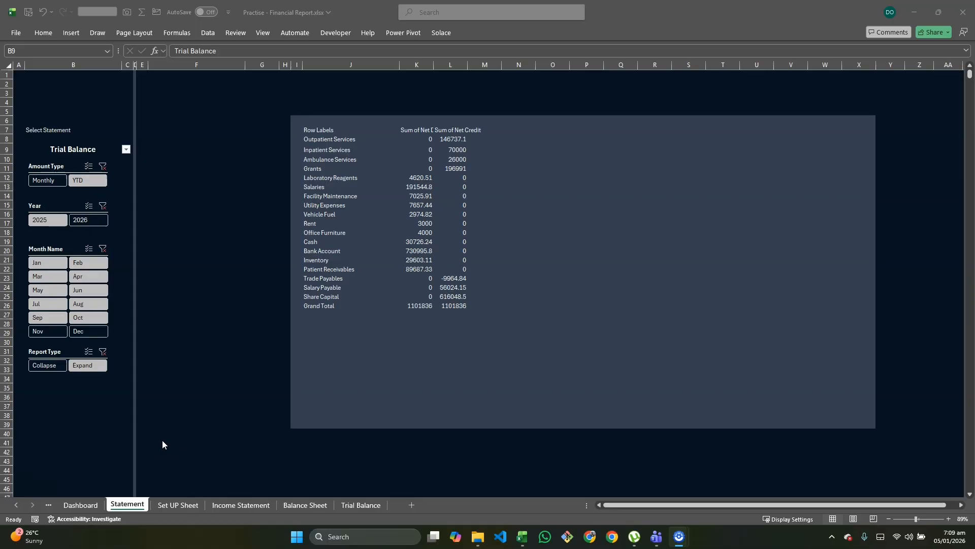
Step: Select Income Statement as the statement in B9 and filter it to Monthly amounts with the Expand report type
left_click(126, 150)
left_click(126, 149)
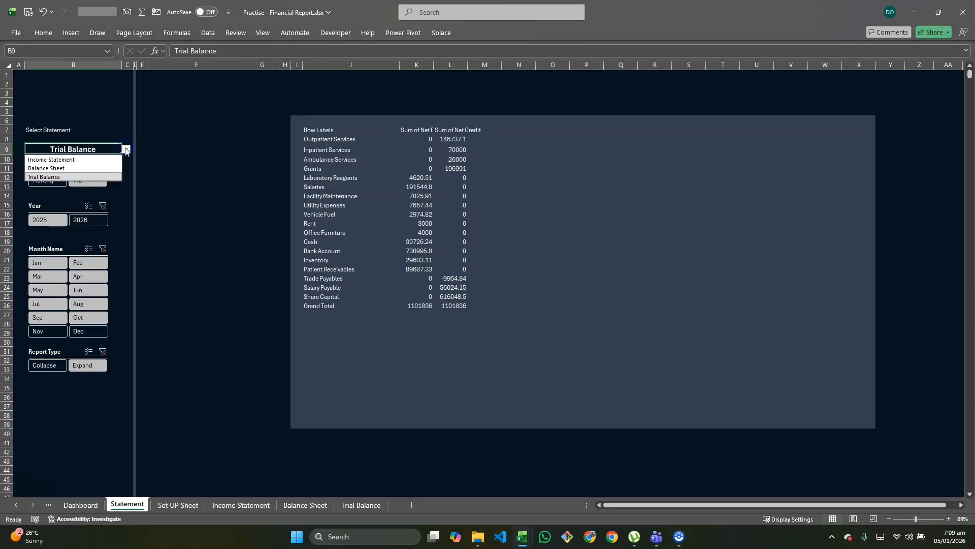
left_click(98, 160)
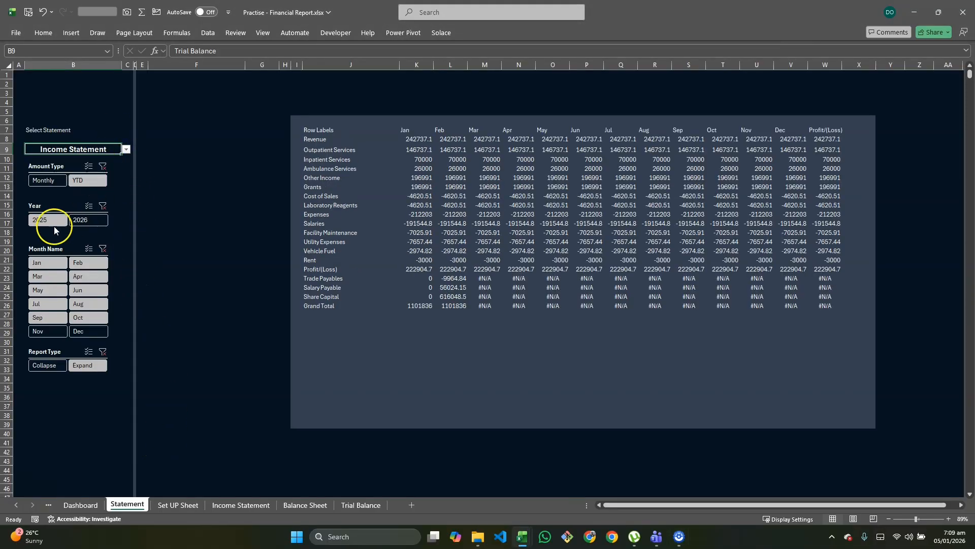
left_click(81, 184)
left_click(56, 181)
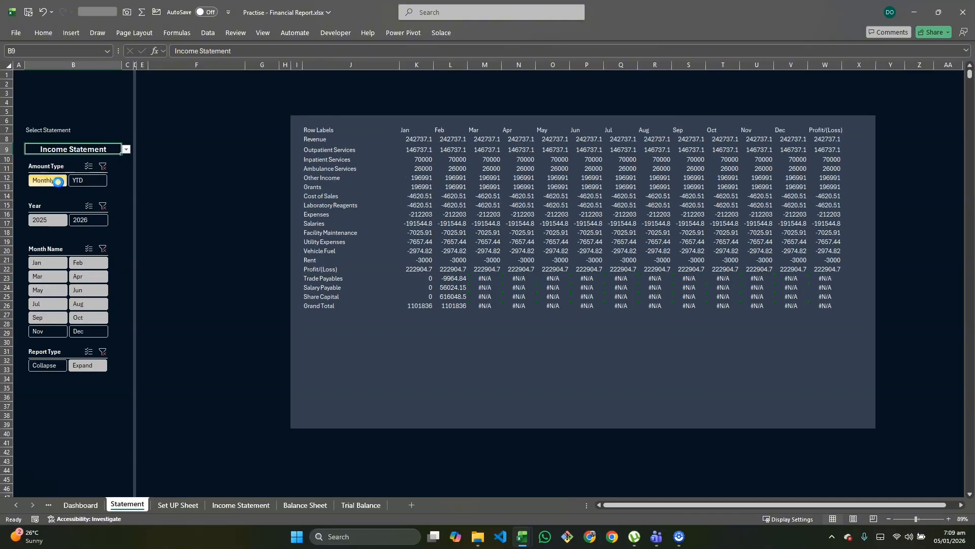
left_click(38, 366)
left_click(87, 366)
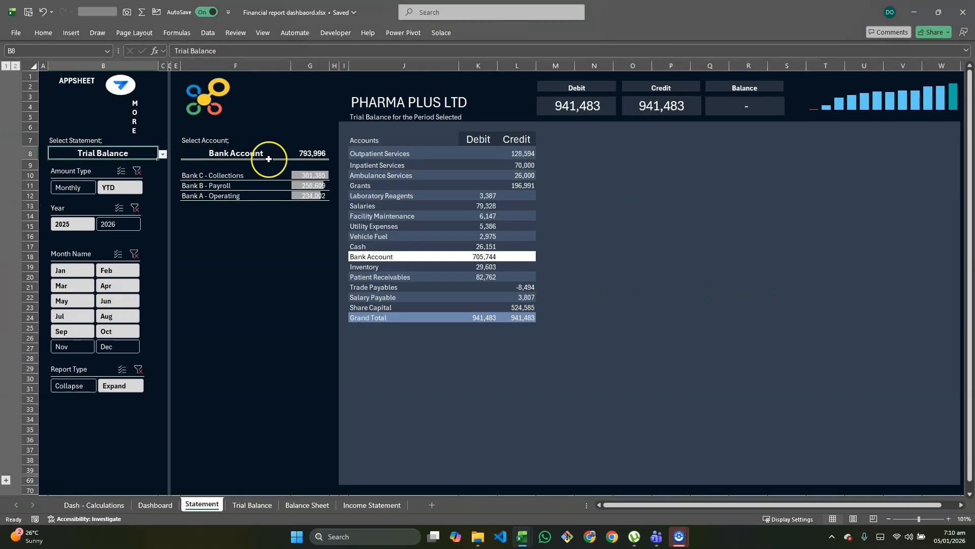
Step: View the Income Statement in the finished Financial report dashboard workbook, and return to the Practise - Financial Report workbook
left_click(163, 154)
left_click(101, 164)
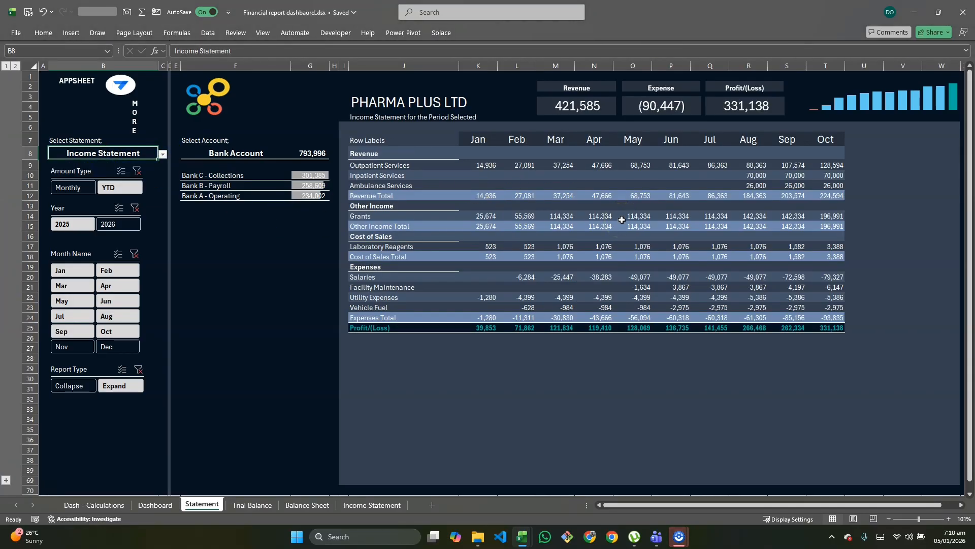
key("alt+Tab")
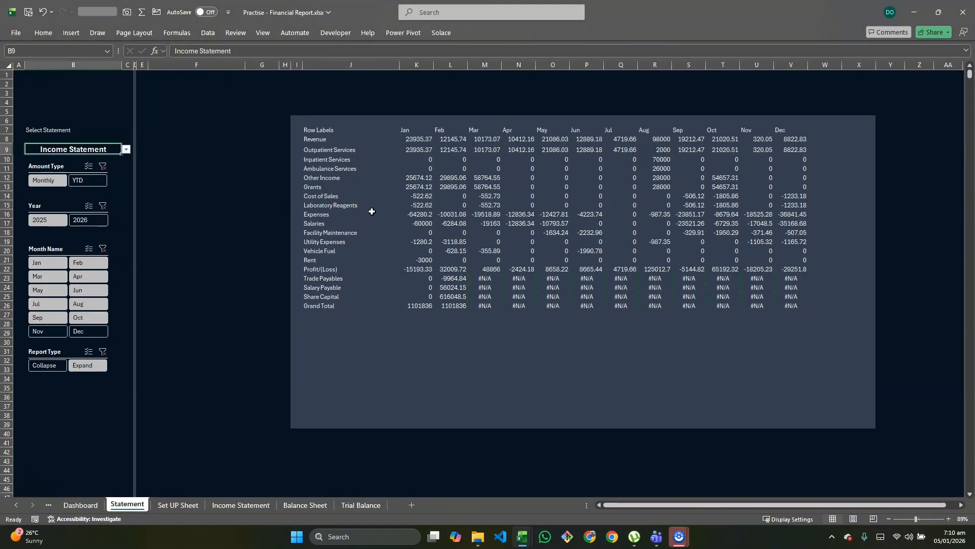
Step: Inspect the leftover #N/A rows of the spilled statement and replace IFERROR with IF in the J7 formula
left_click(317, 142)
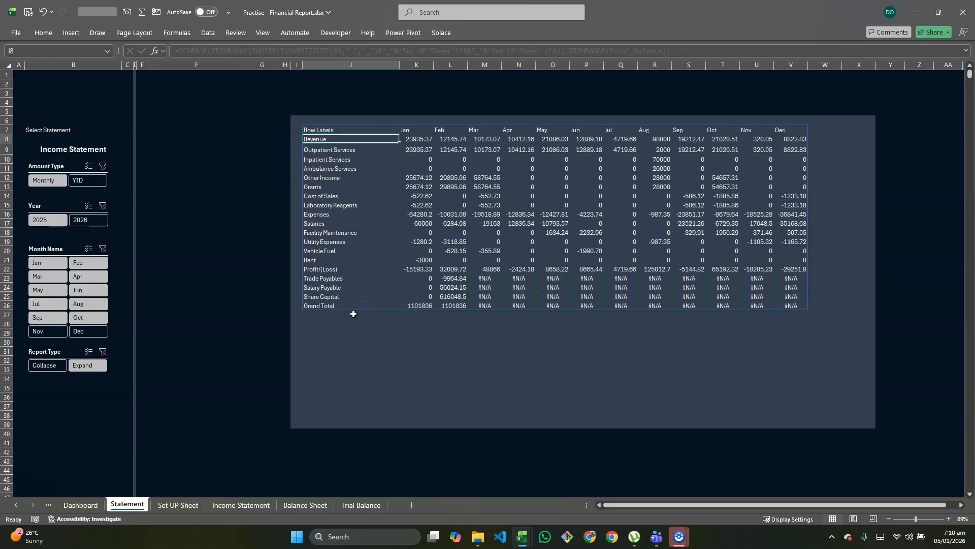
left_click(485, 278)
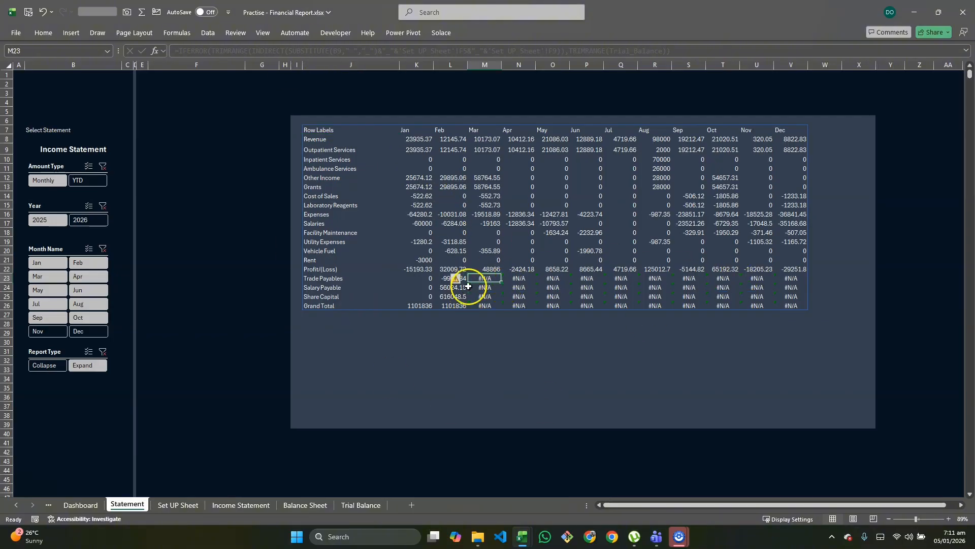
double_click(328, 130)
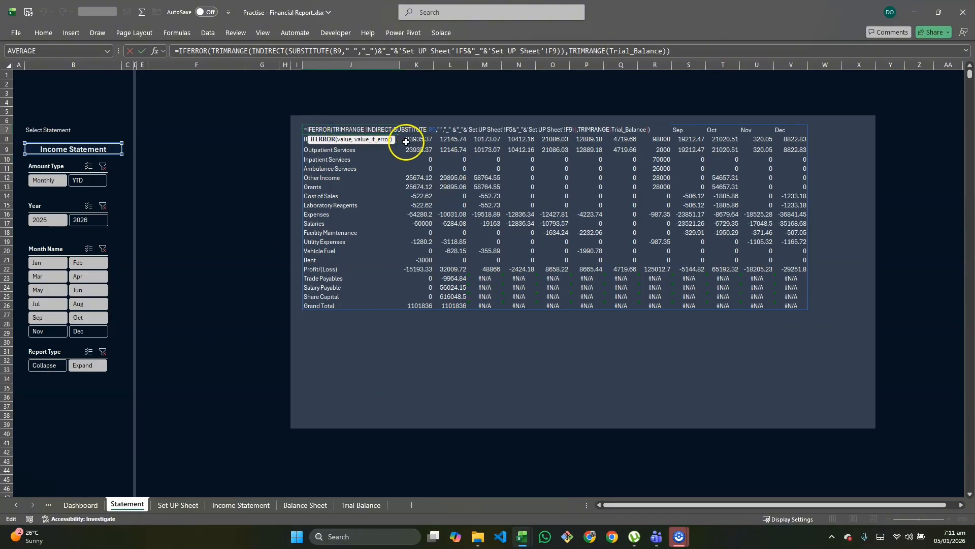
left_click(333, 128)
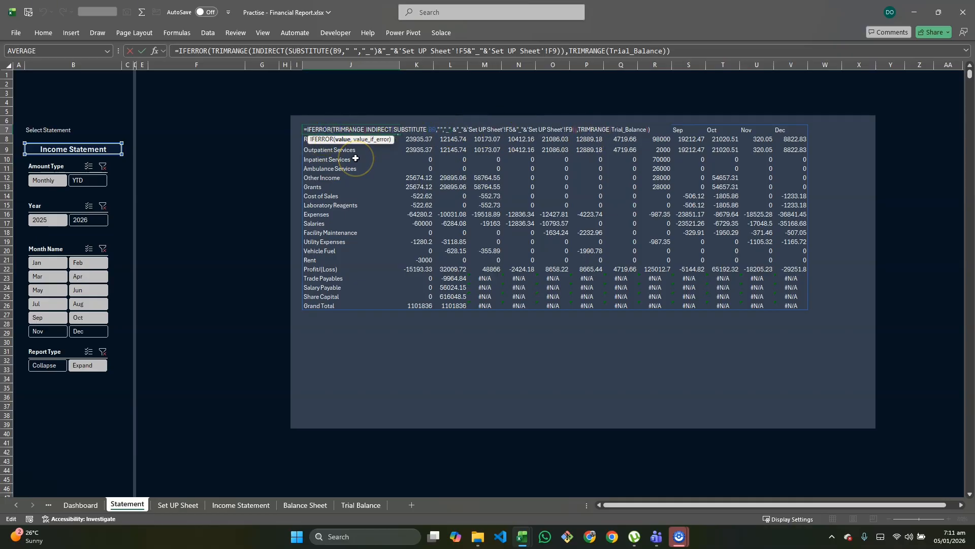
key("BackSpace")
key("BackSpace")
key("BackSpace")
key("BackSpace")
key("BackSpace")
key("BackSpace")
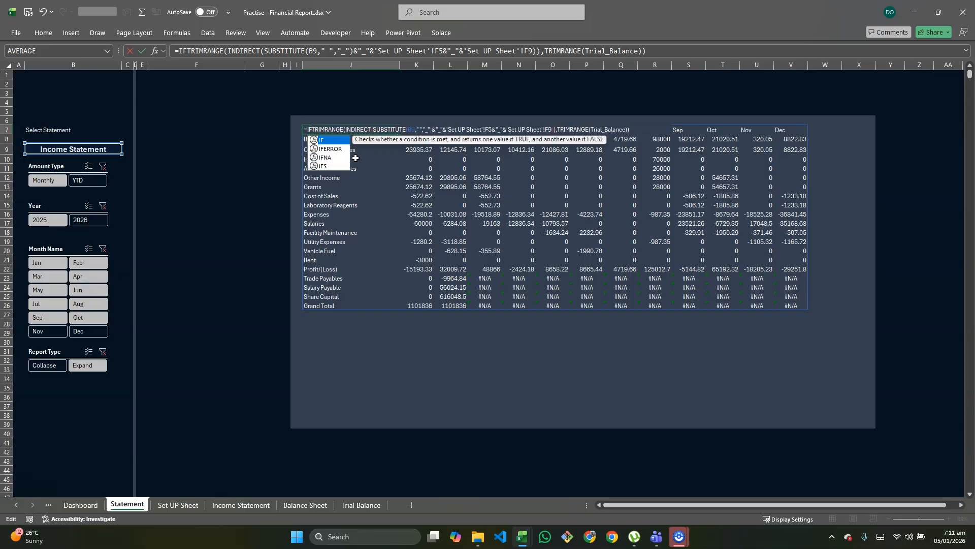
type("(")
type("(")
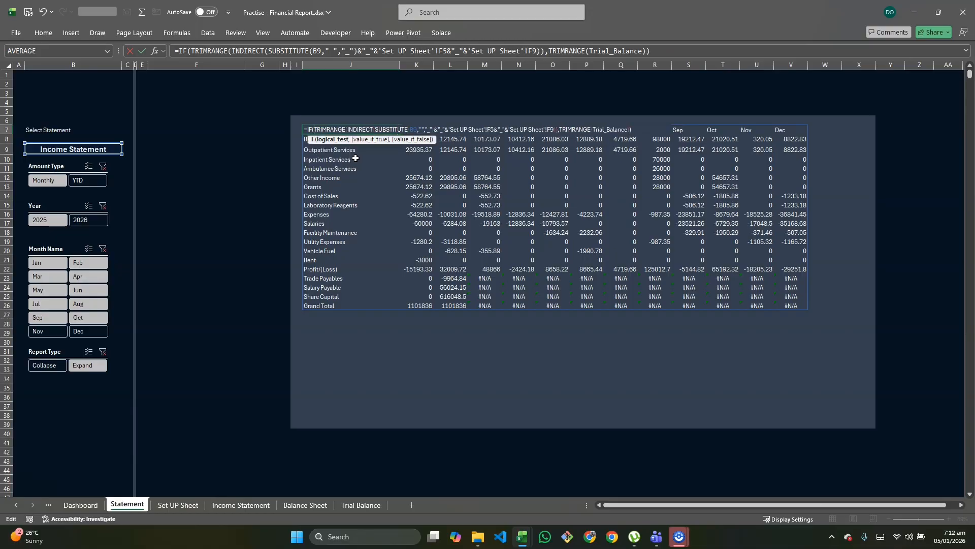
type("tr")
Step: Add B9="Trial Balance" as the logical test of the IF formula in J7
key("BackSpace")
key("BackSpace")
type("B9=\"Trial ")
type("Balance")
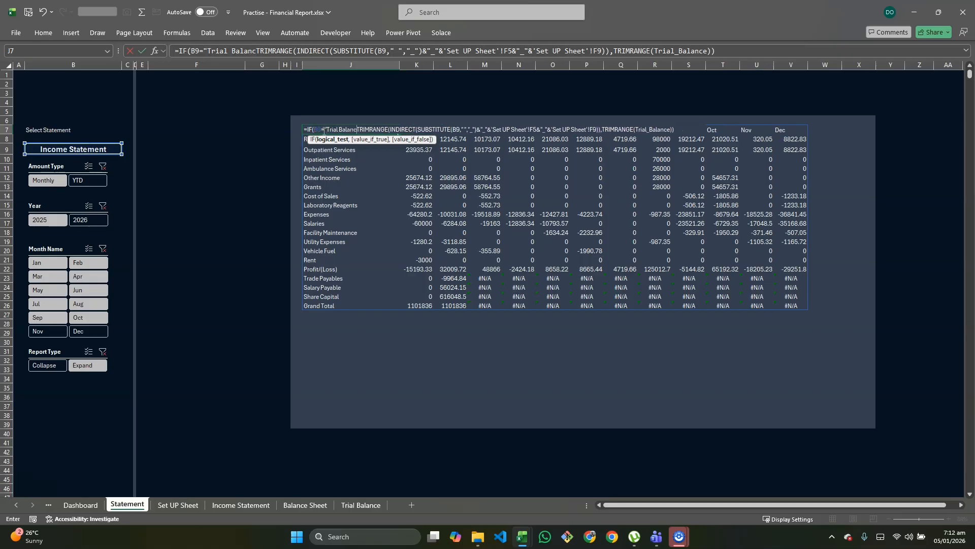
type("\",")
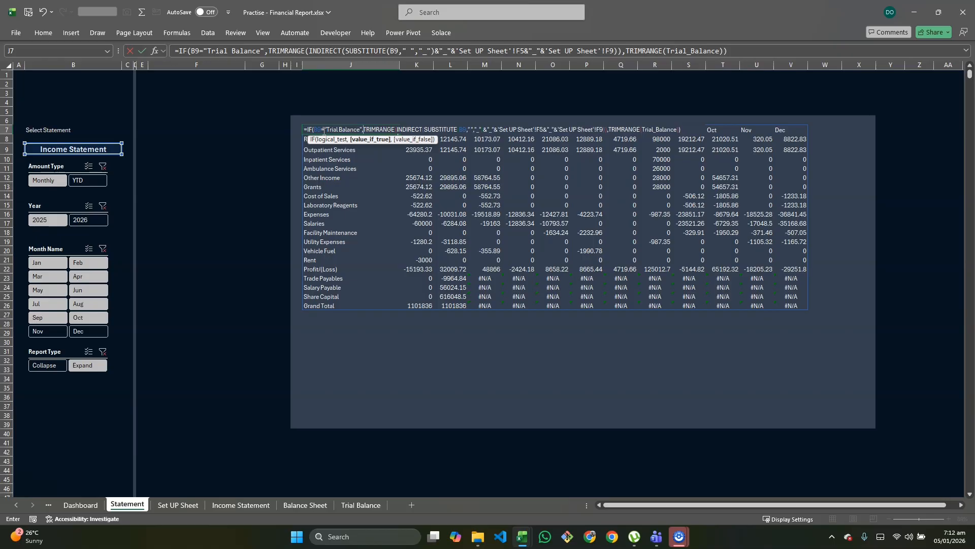
type("Tri")
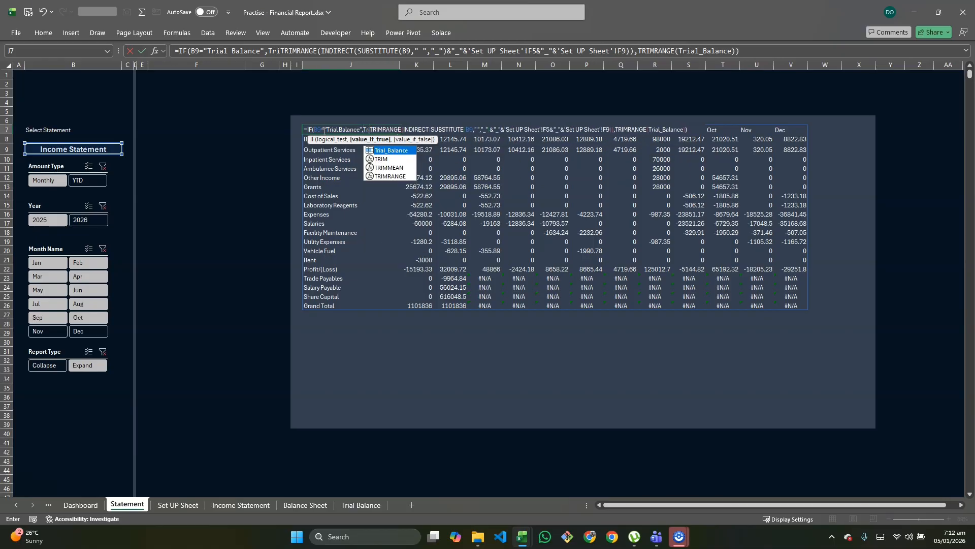
Step: Make the J7 formula return Trial_Balance when the test is true and remove the trailing TRIMRANGE(Trial_Balance) argument
key("Tab")
type(",")
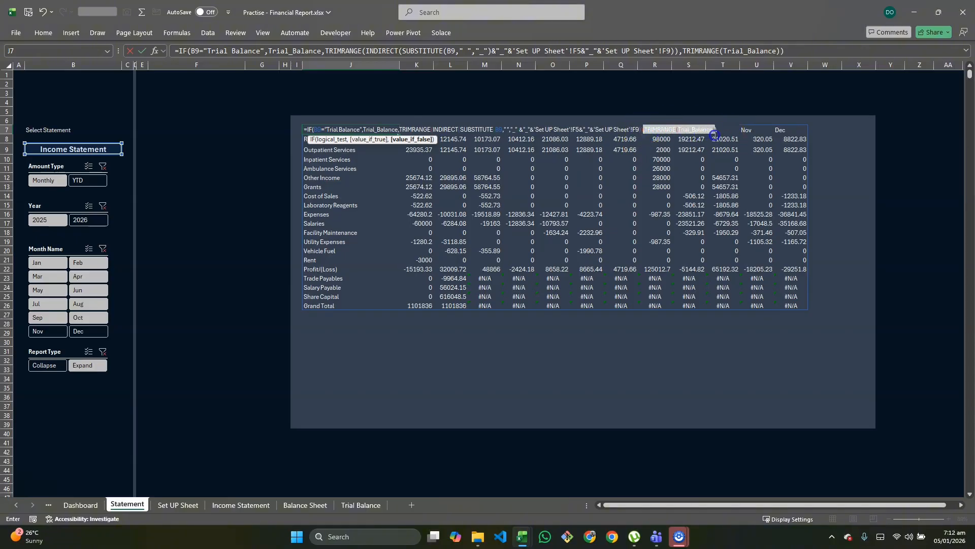
key("Delete")
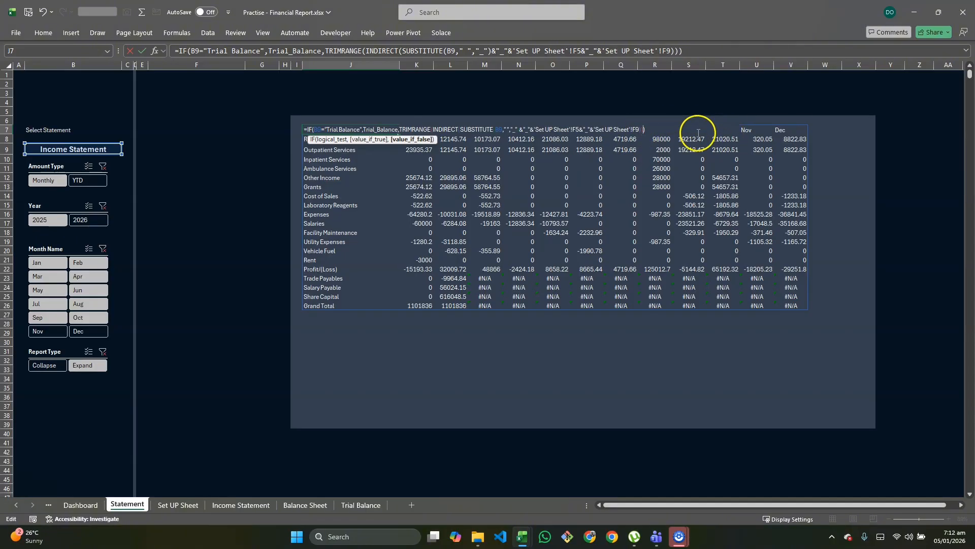
left_click(647, 130)
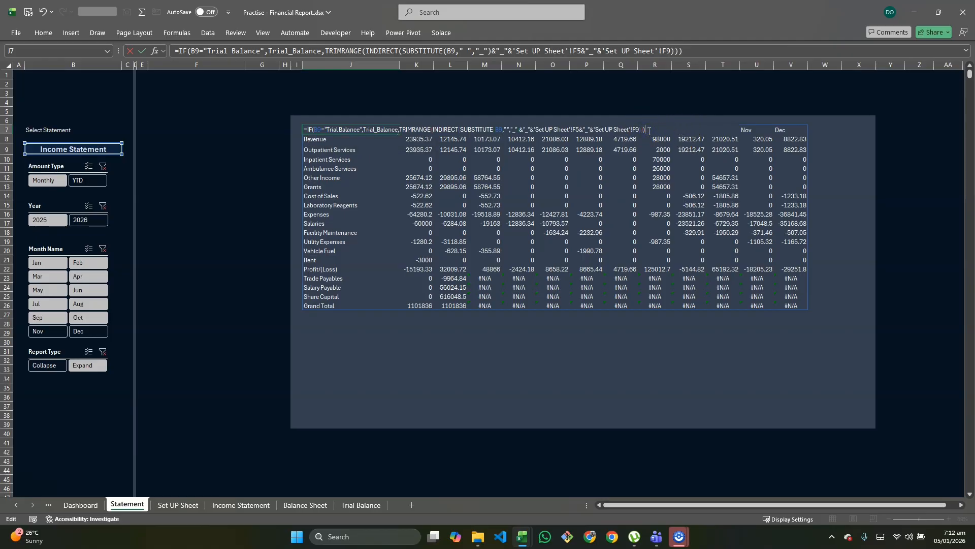
key("Return")
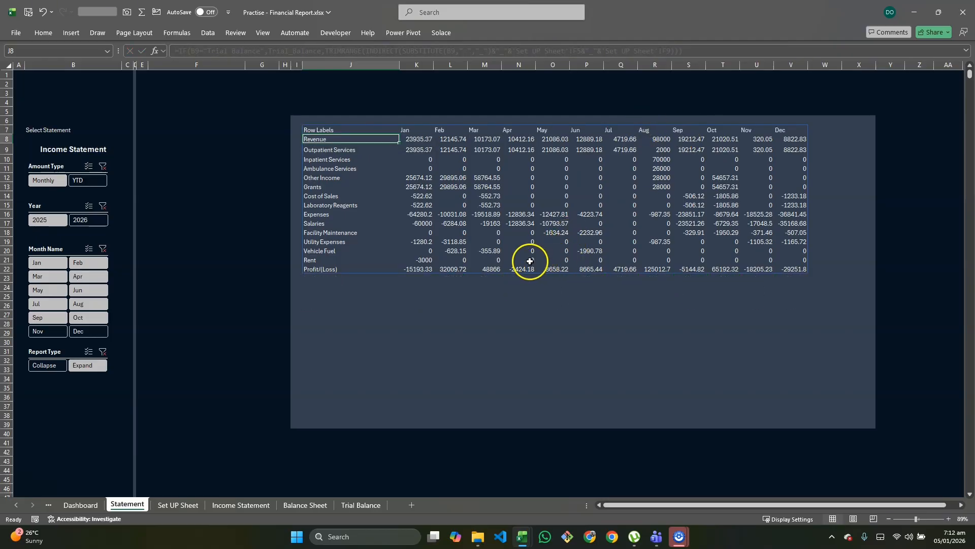
Step: Test the revised formula by selecting Trial Balance as the statement in B9
left_click(72, 150)
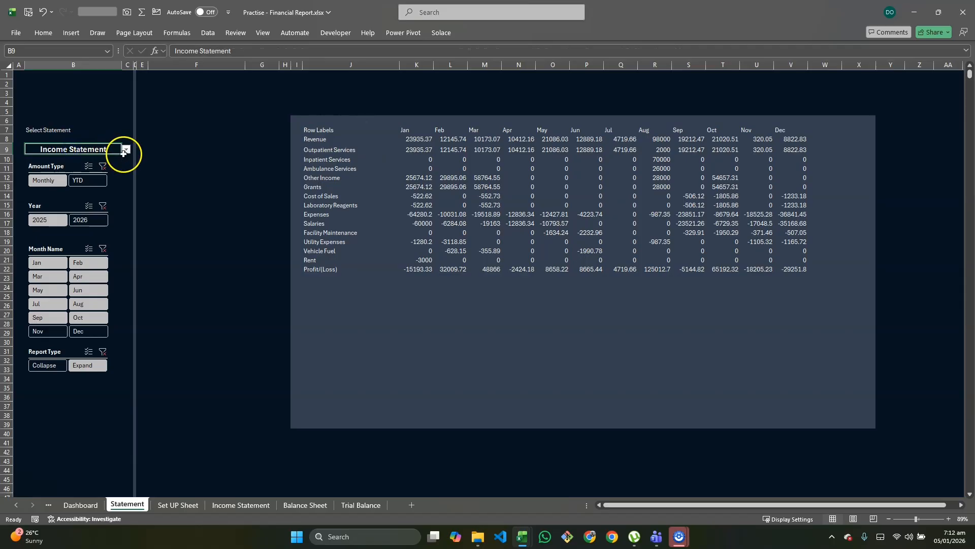
left_click(125, 150)
left_click(74, 176)
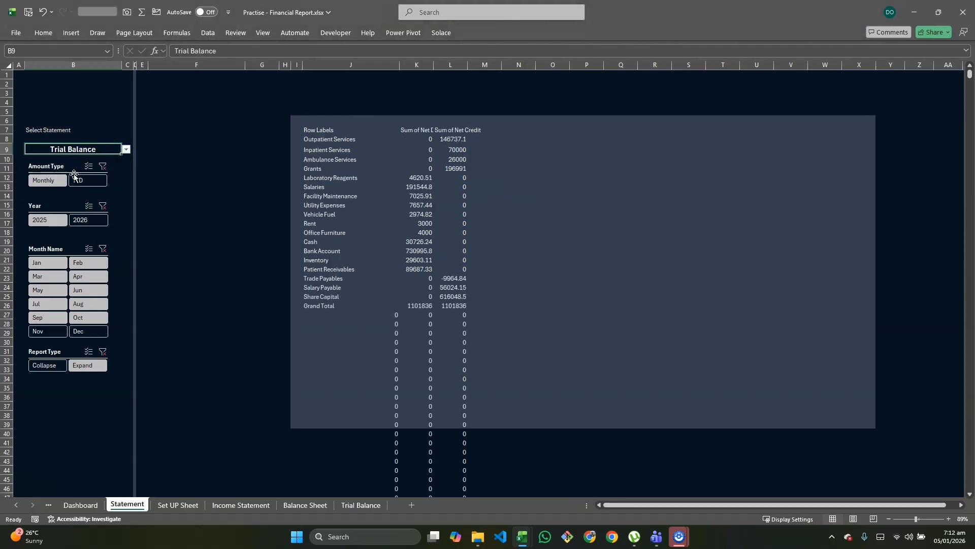
Step: Wrap the Trial_Balance argument of the J7 formula in TRIMRANGE
left_click(321, 134)
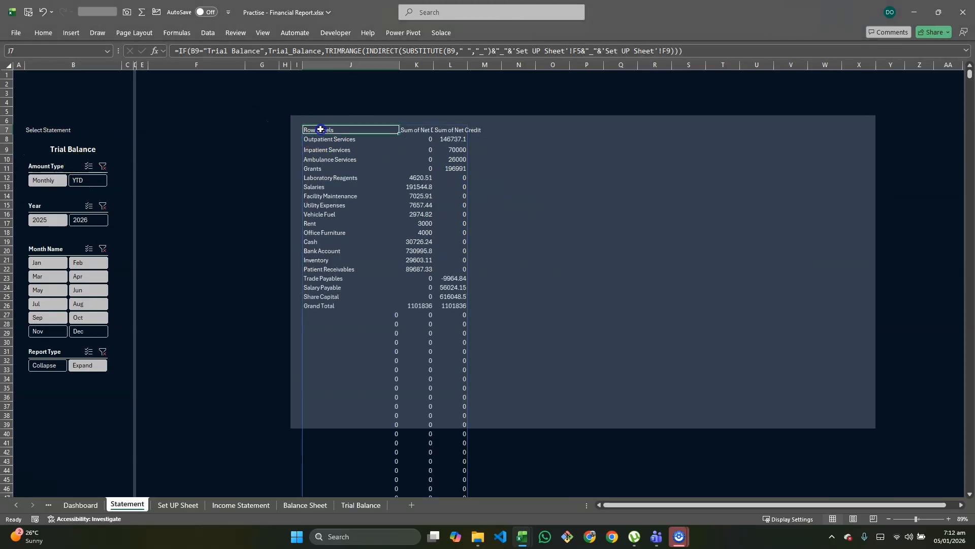
double_click(320, 130)
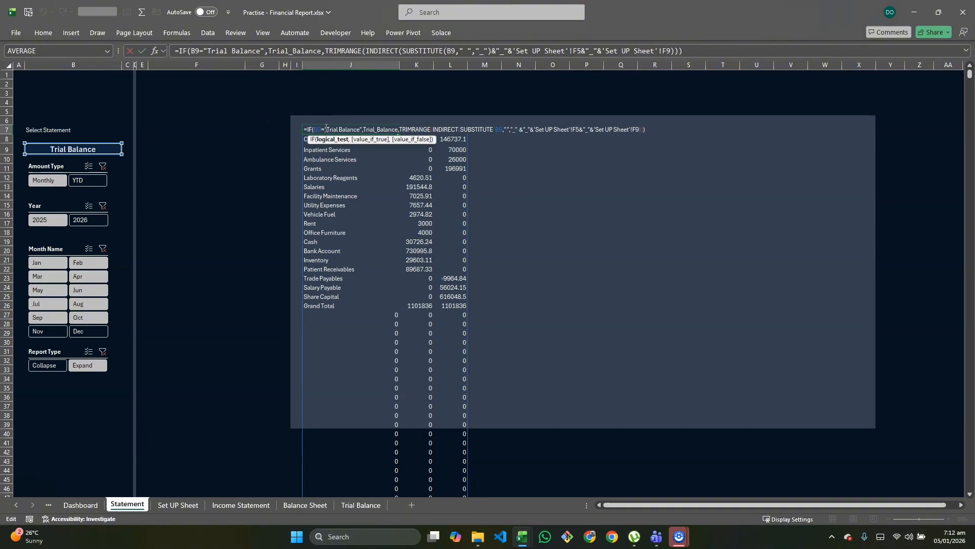
left_click(363, 130)
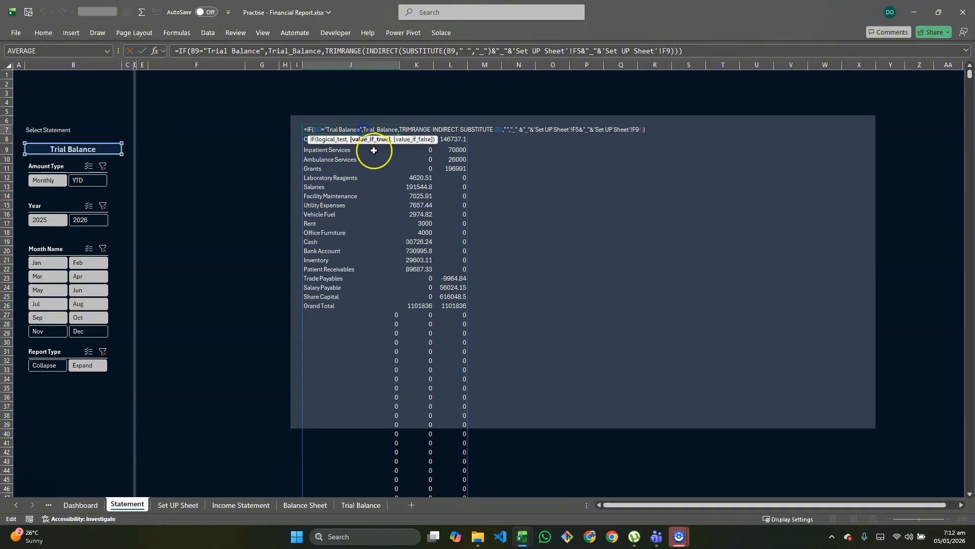
type("Tri")
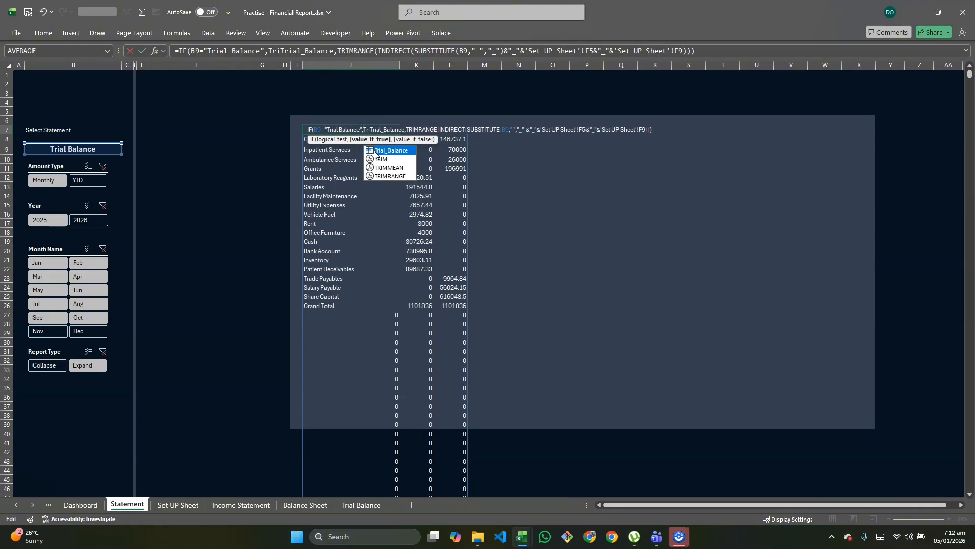
key("Down")
key("Down")
key("Down")
key("Tab")
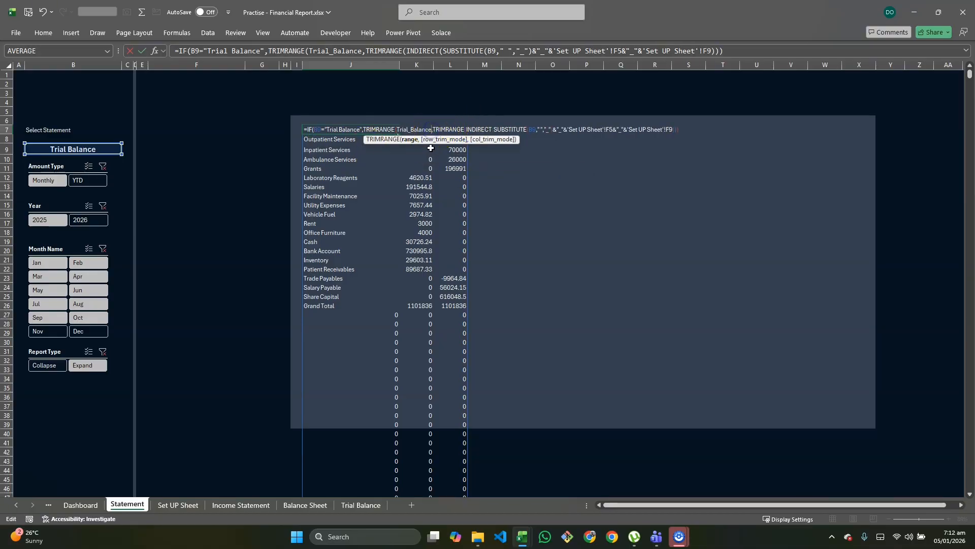
type(")")
key("Return")
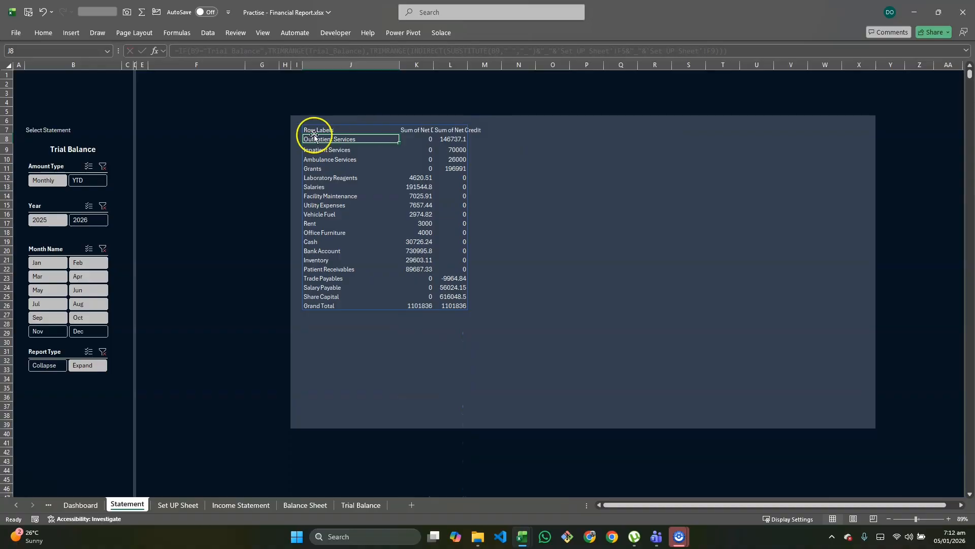
Step: Test the statement selector in B9 with Income Statement, Balance Sheet and Trial Balance in turn
left_click(95, 148)
left_click(125, 150)
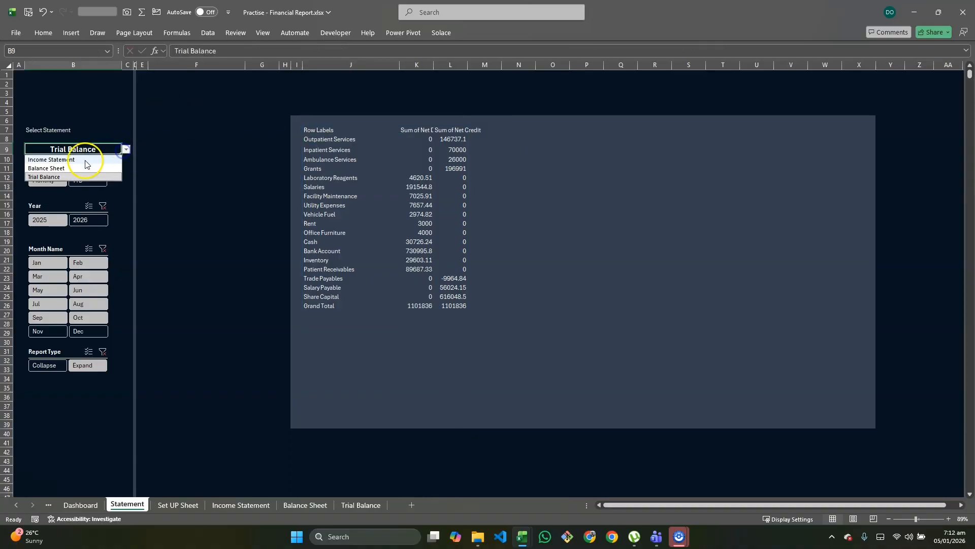
left_click(94, 160)
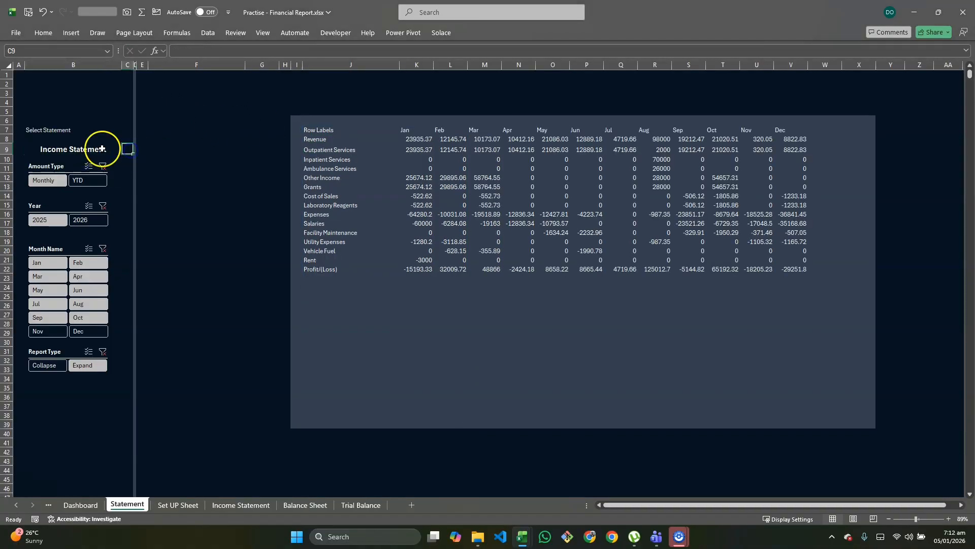
left_click(125, 149)
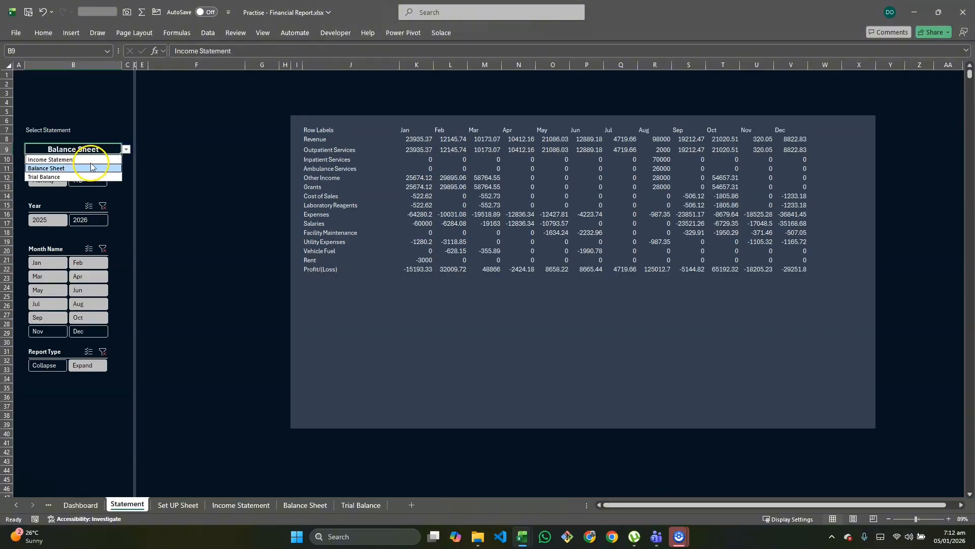
left_click(84, 169)
left_click(125, 151)
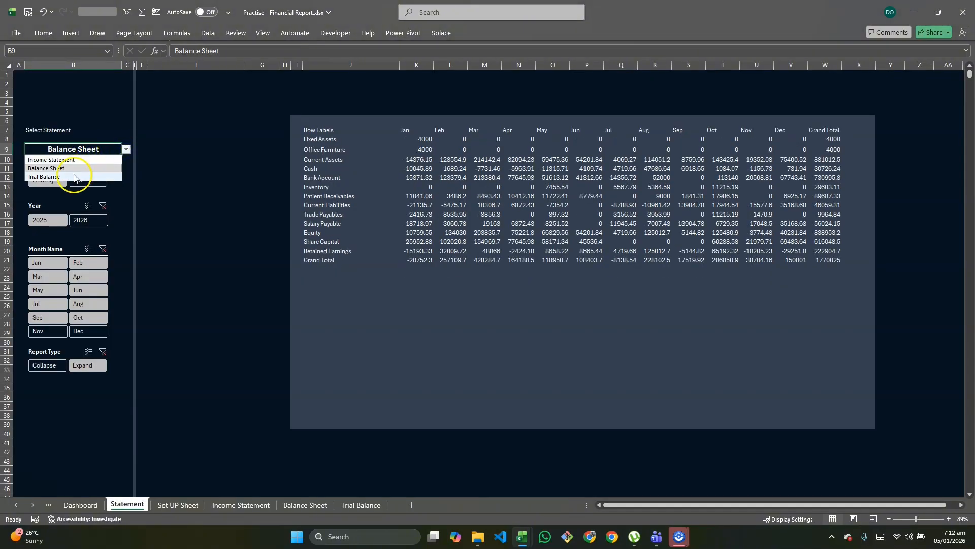
left_click(82, 177)
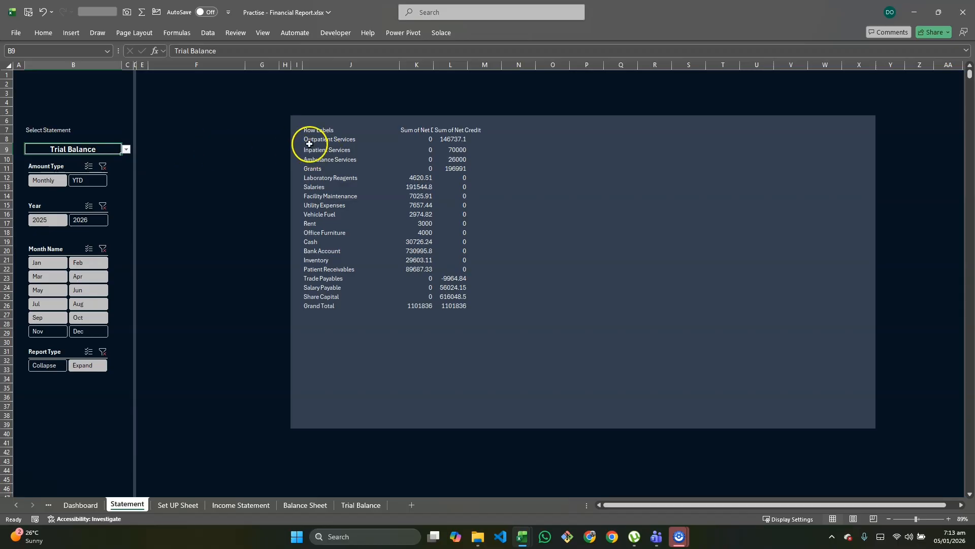
Step: Set the statement in B9 to Income Statement and open the Income Statement sheet
left_click(295, 65)
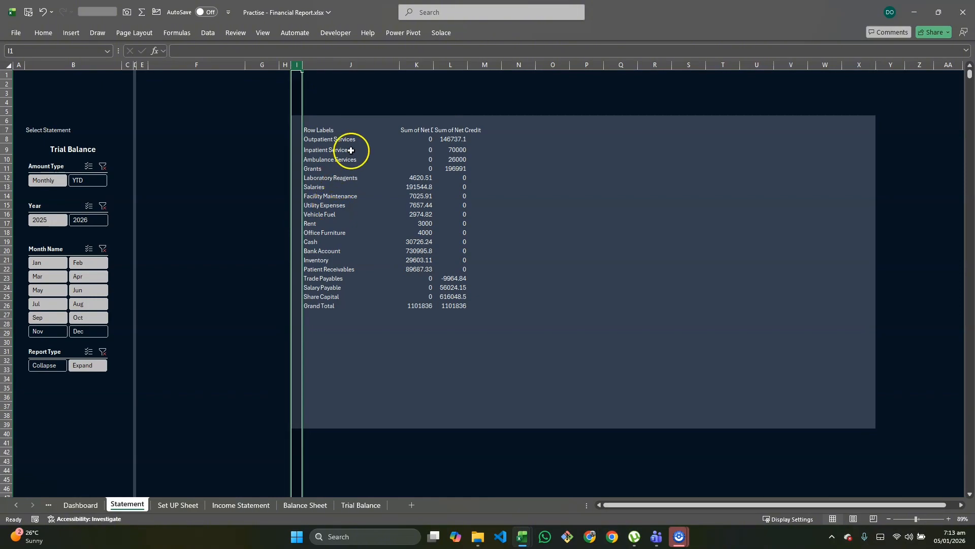
left_click(78, 147)
left_click(126, 149)
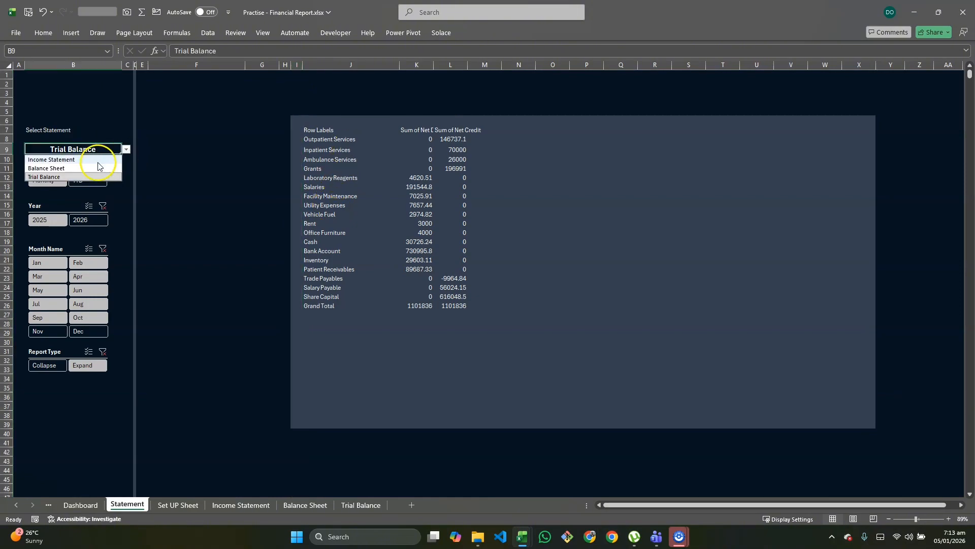
left_click(91, 157)
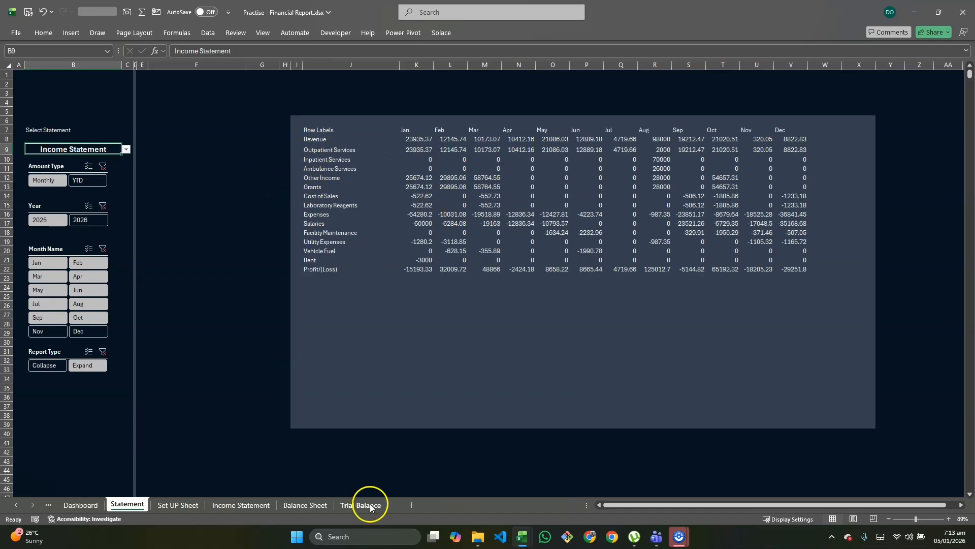
left_click(255, 506)
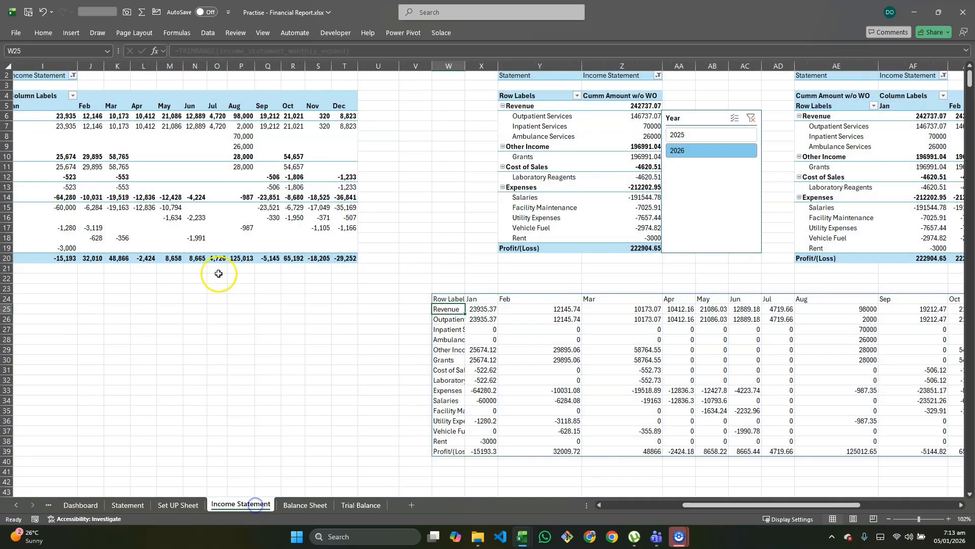
Step: Show all subtotals at the bottom of each group in the collapsed Amount w/o WO pivot table on the Income Statement sheet
scroll(215, 227, "left", 8)
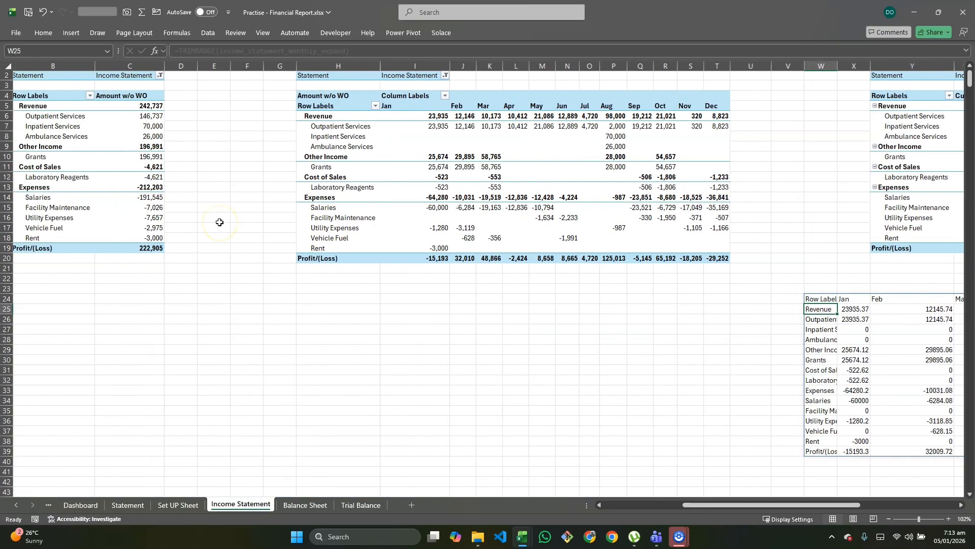
left_click(157, 195)
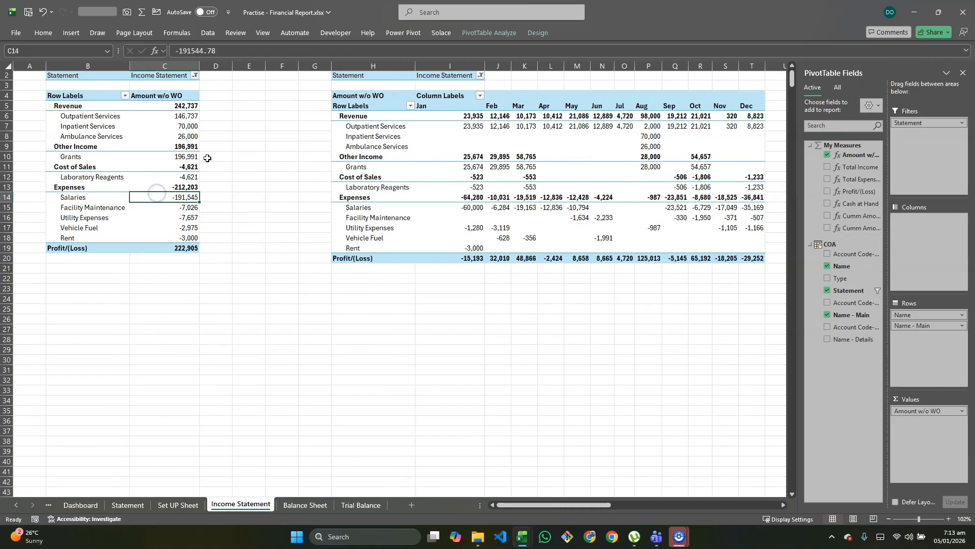
left_click(536, 34)
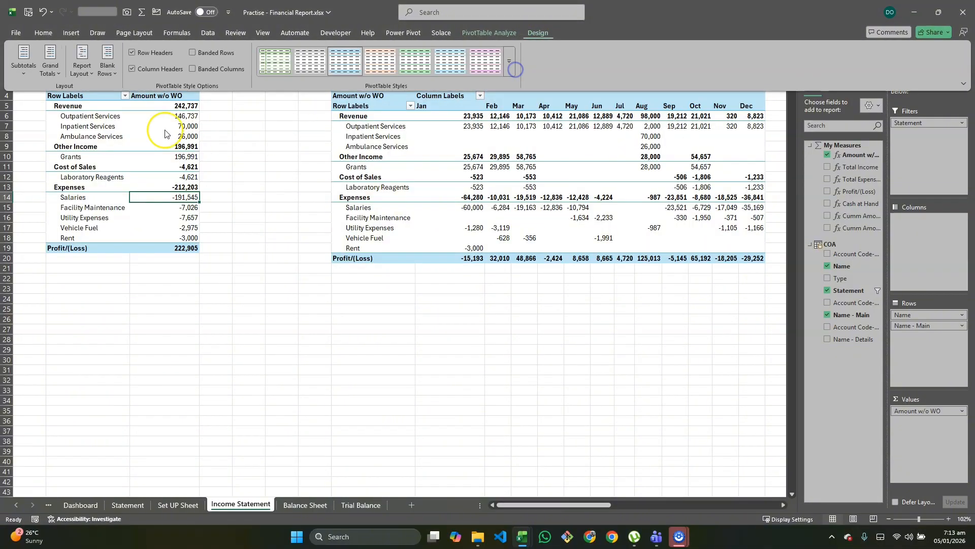
left_click(34, 79)
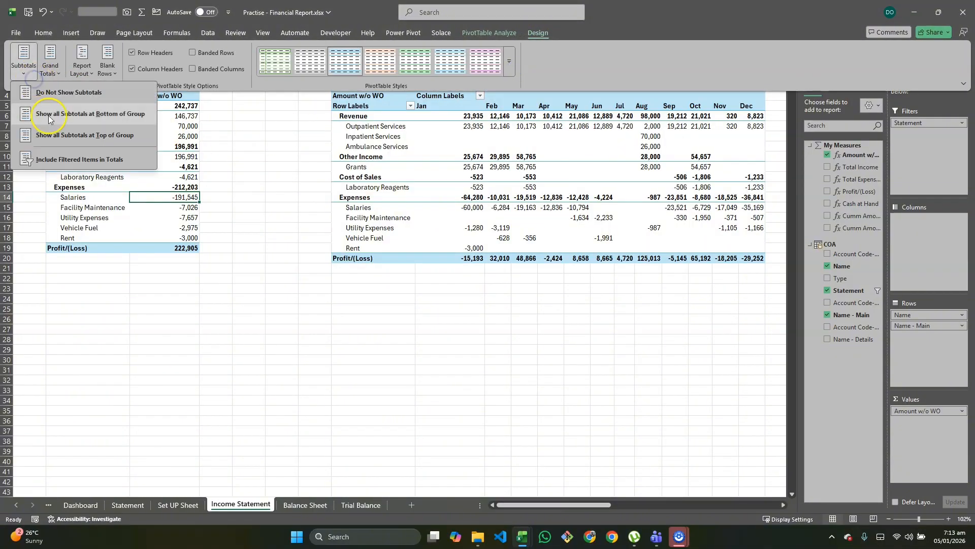
left_click(71, 120)
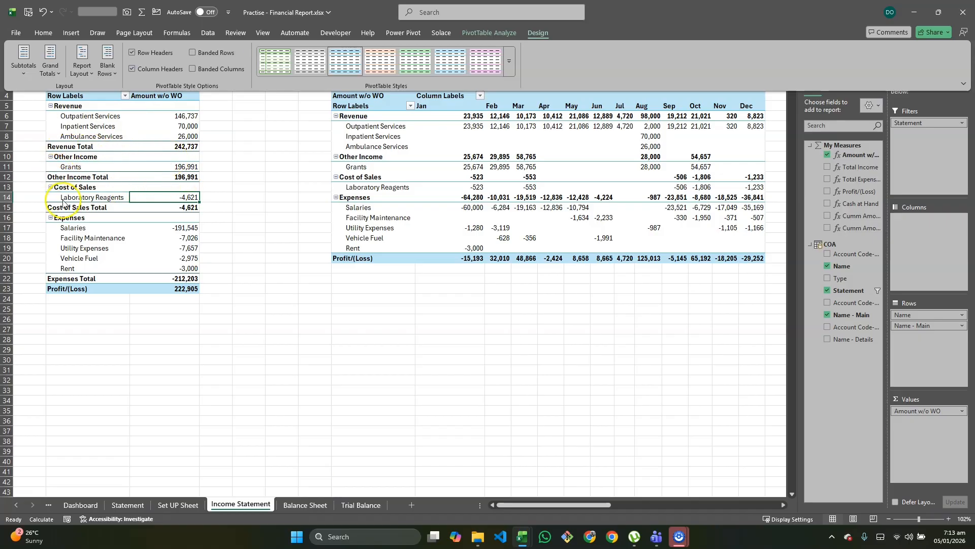
Step: Show all subtotals at the bottom of each group in the Income Statement's month-by-month Amount w/o WO pivot table
left_click(453, 247)
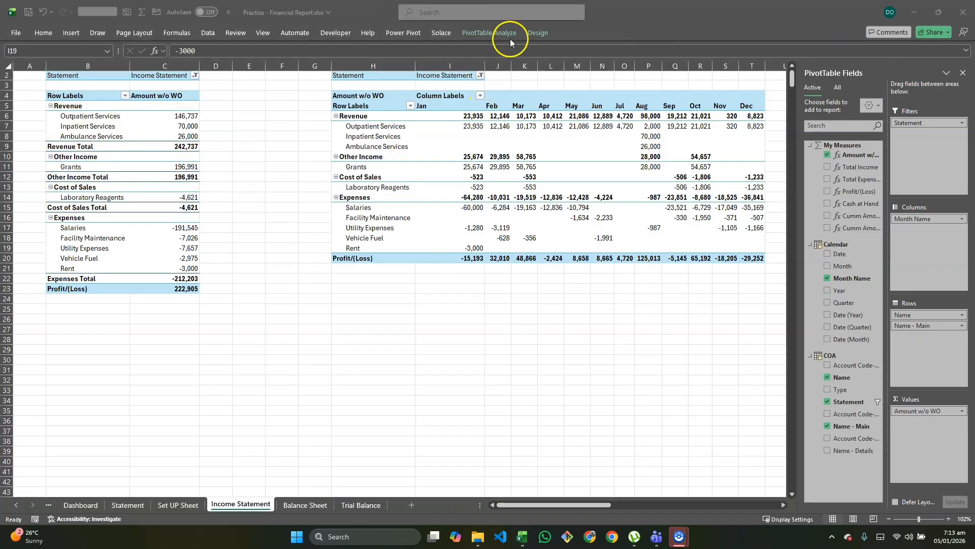
left_click(538, 32)
left_click(24, 70)
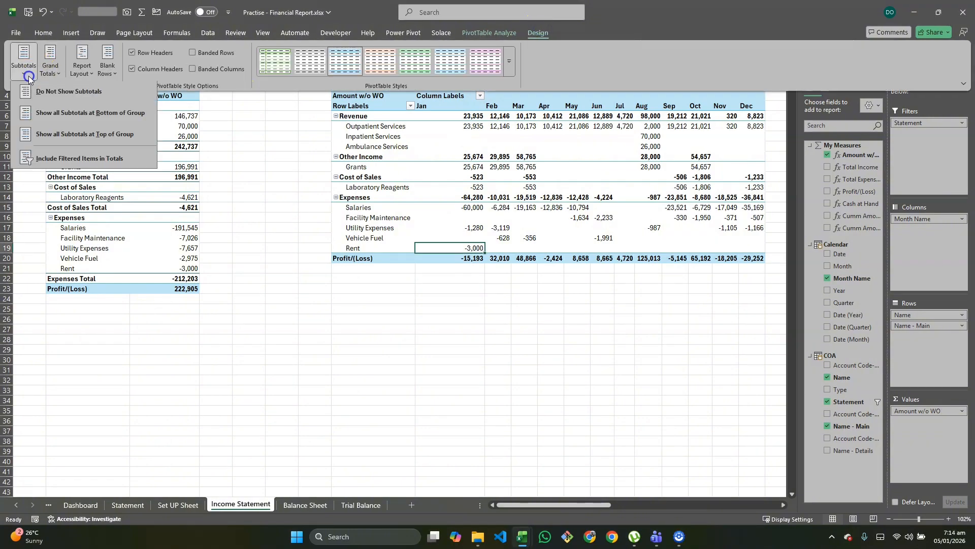
left_click(63, 114)
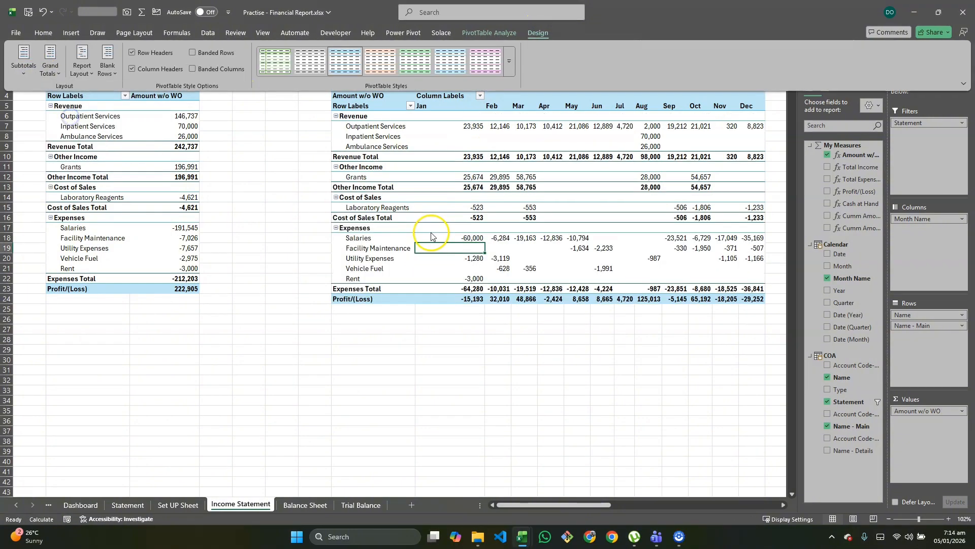
Step: Show all subtotals at the bottom of each group in the Income Statement's collapsed Cumm Amount w/o WO pivot table
scroll(435, 236, "right", 10)
left_click(458, 202)
left_click(459, 188)
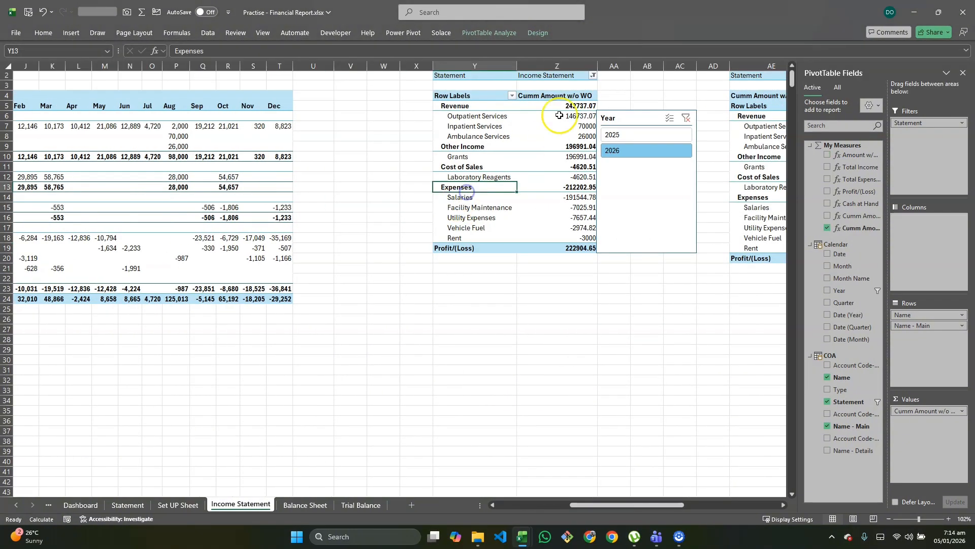
left_click(538, 32)
left_click(25, 71)
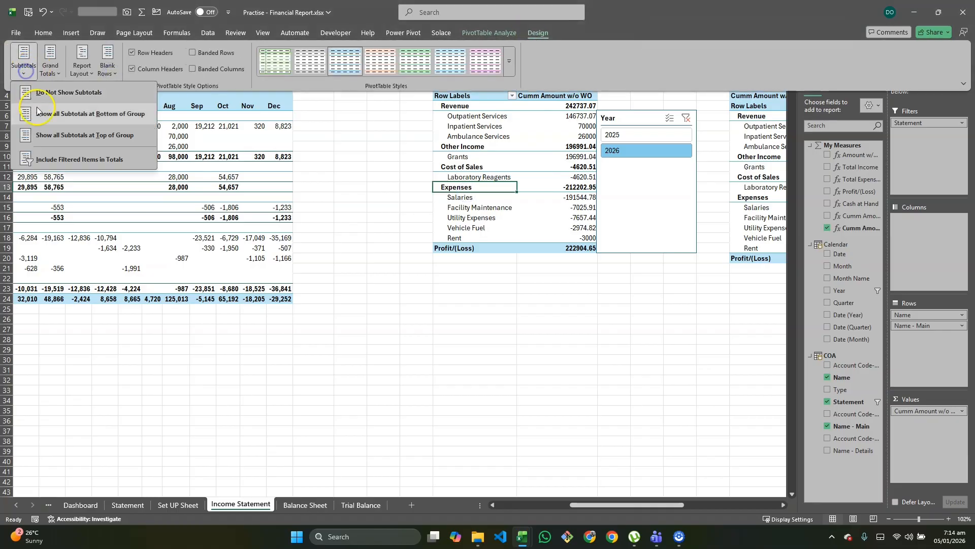
left_click(67, 126)
Step: Show all subtotals at the bottom of each group in the Income Statement's month-by-month Cumm Amount w/o WO pivot table
scroll(464, 218, "right", 6)
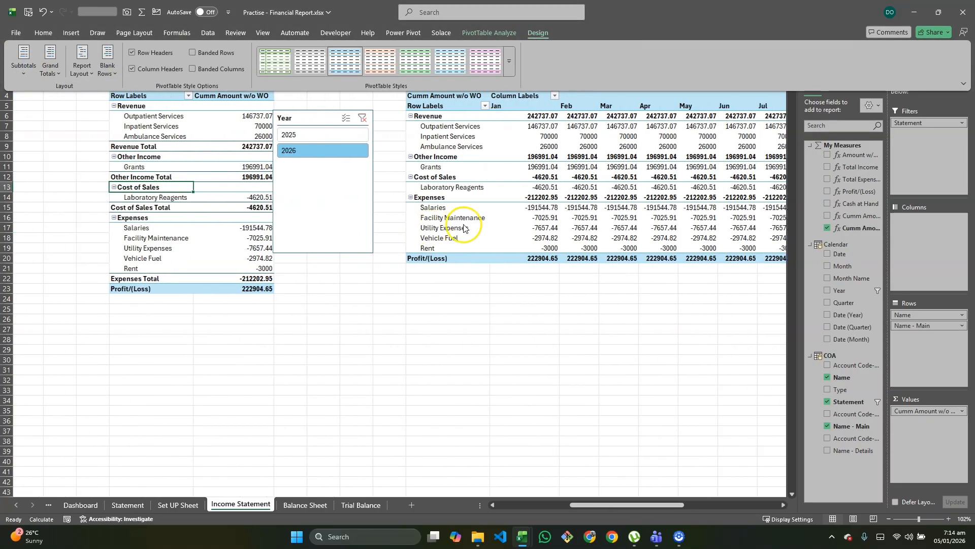
left_click(468, 199)
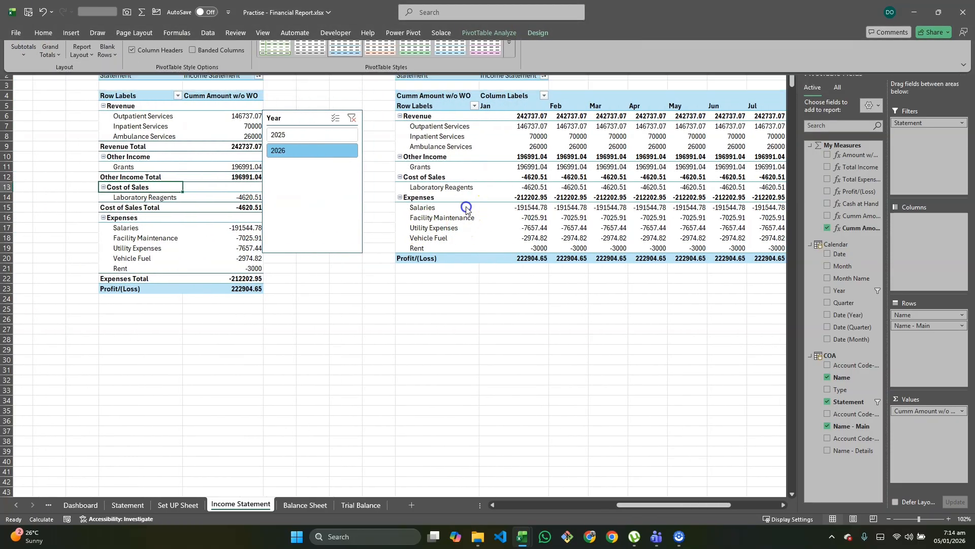
left_click(538, 32)
left_click(19, 72)
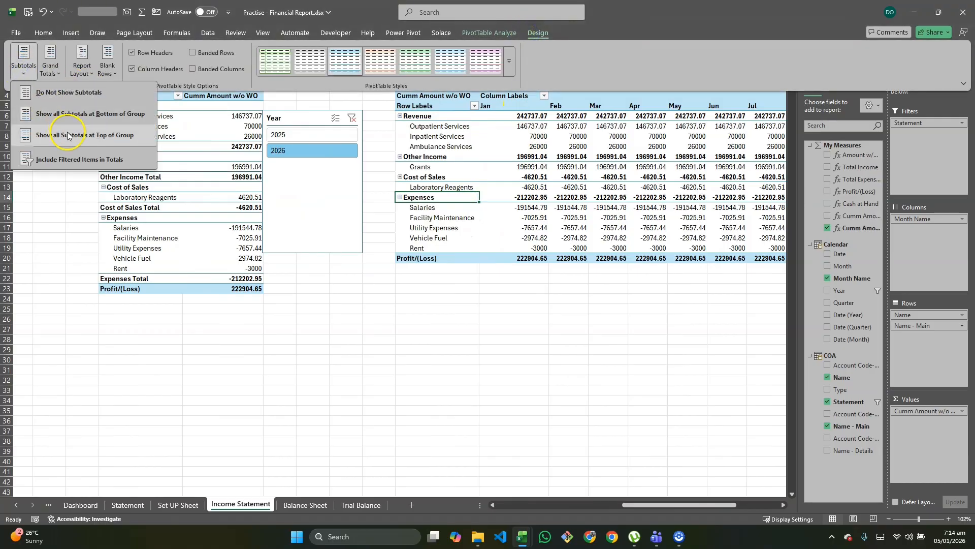
left_click(72, 120)
Step: On the Balance Sheet sheet, show all subtotals at the bottom of each group in the Monthly Report Collapsed pivot table
left_click(322, 505)
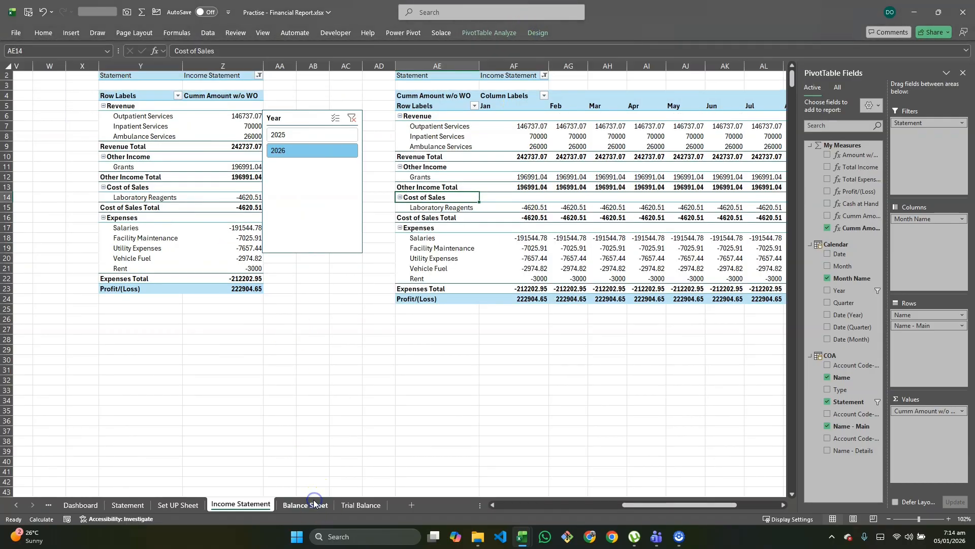
scroll(268, 348, "left", 5)
left_click(151, 188)
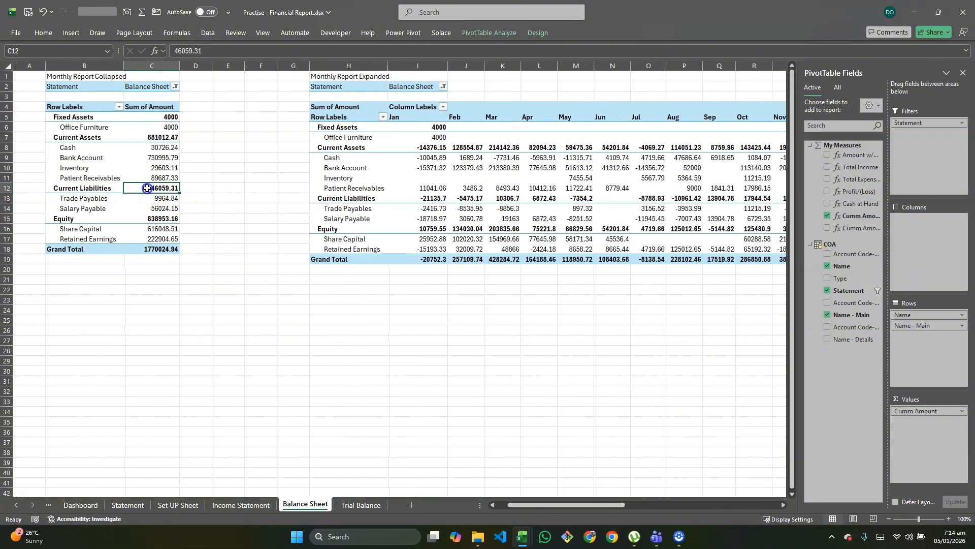
left_click(529, 38)
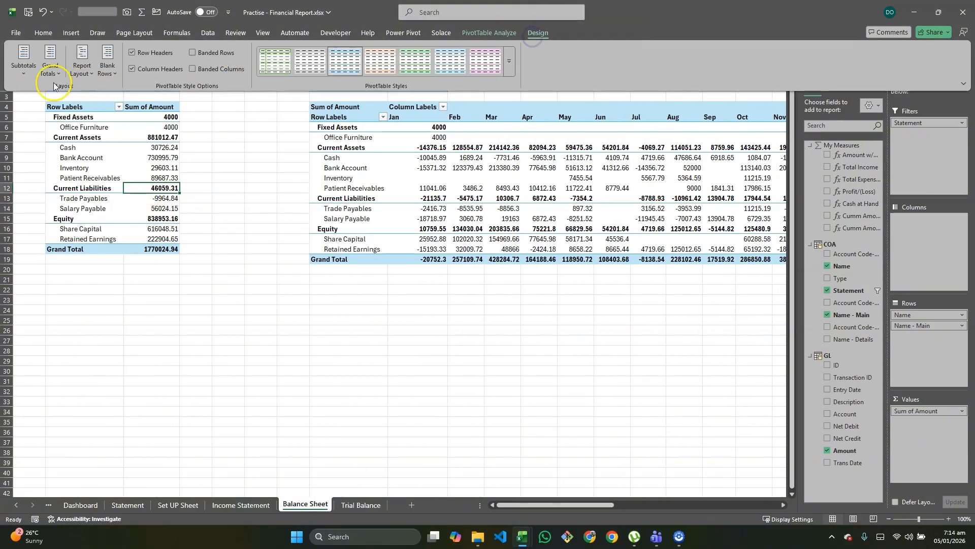
left_click(24, 60)
left_click(63, 122)
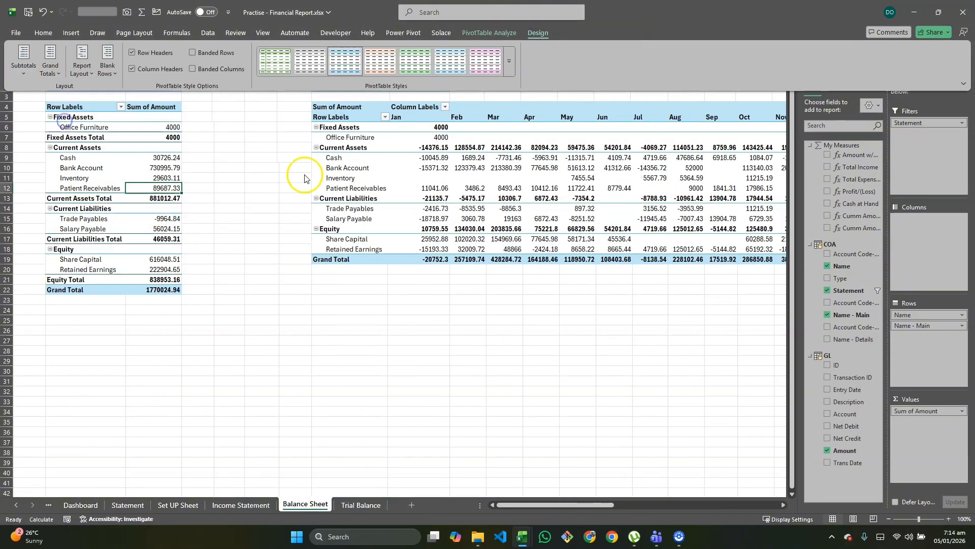
Step: Show all subtotals at the bottom of each group in the Balance Sheet's Monthly Report Expanded pivot table
left_click(424, 189)
left_click(435, 176)
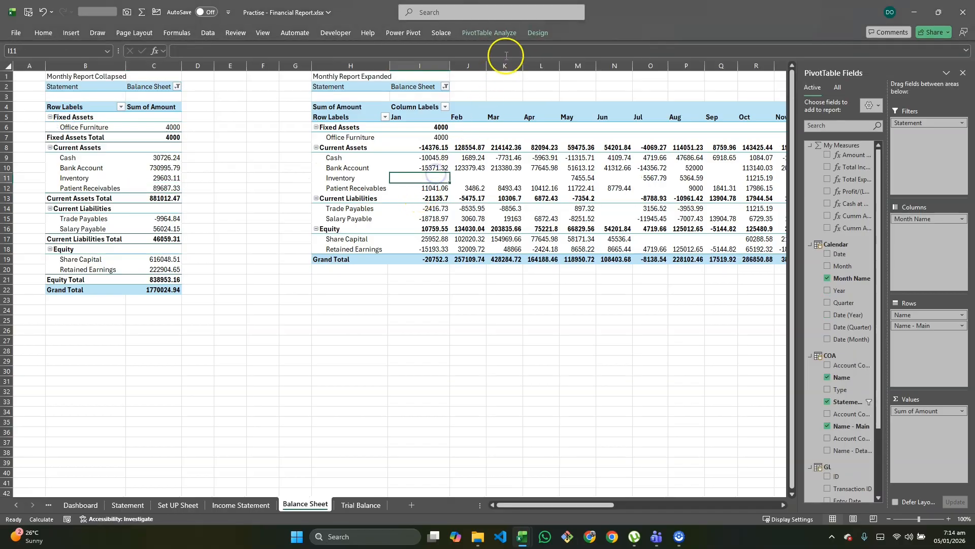
left_click(525, 31)
left_click(23, 60)
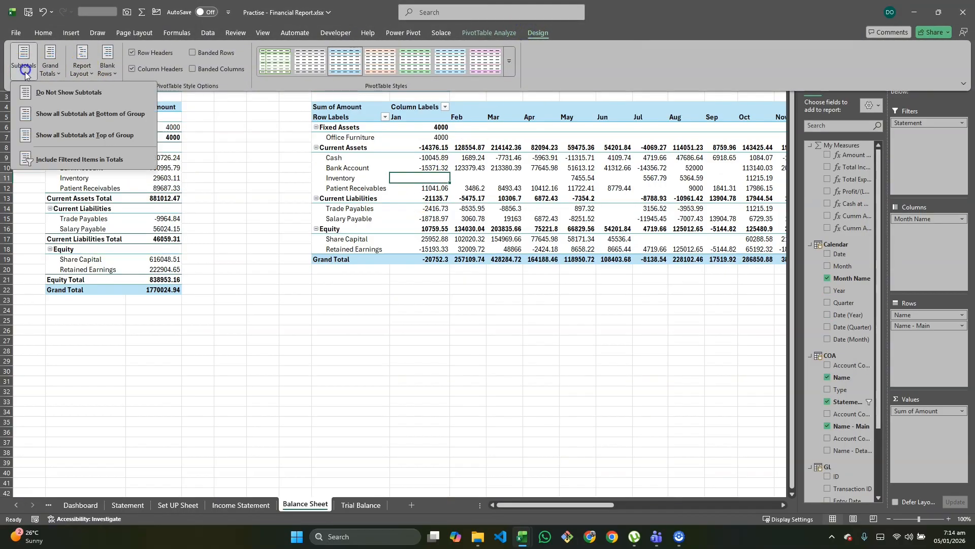
left_click(88, 121)
Step: Show all subtotals at the bottom of each group in the Balance Sheet's YTD Report Collapsed pivot table
scroll(516, 216, "right", 10)
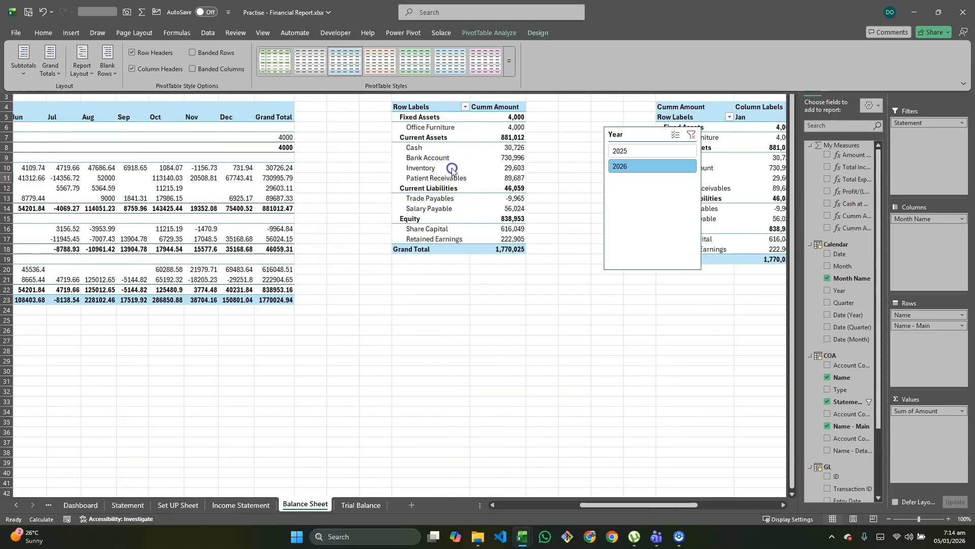
left_click(450, 148)
left_click(538, 33)
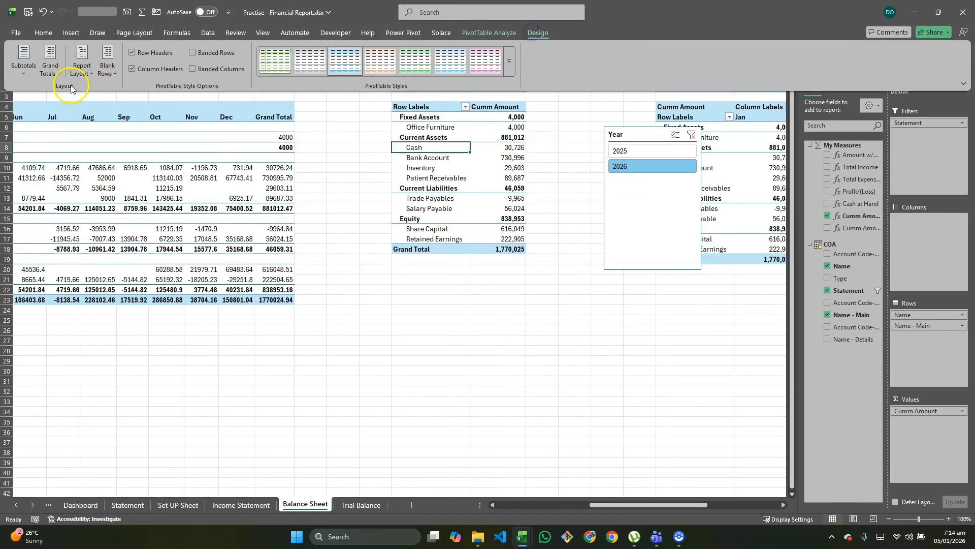
left_click(24, 60)
left_click(47, 116)
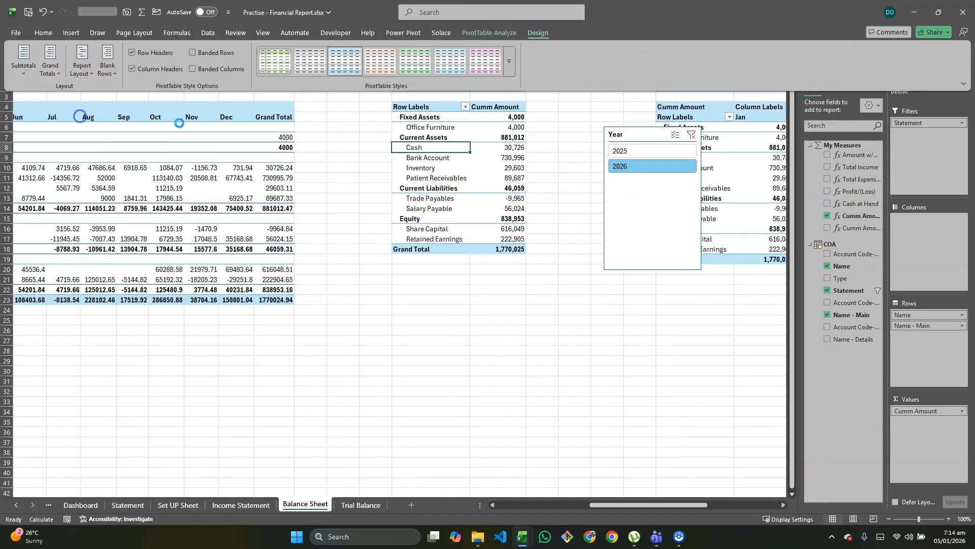
Step: Show all subtotals at the bottom of each group in the Balance Sheet's YTD Report Expanded pivot table, and return to the Statement sheet
scroll(452, 174, "right", 10)
left_click(452, 158)
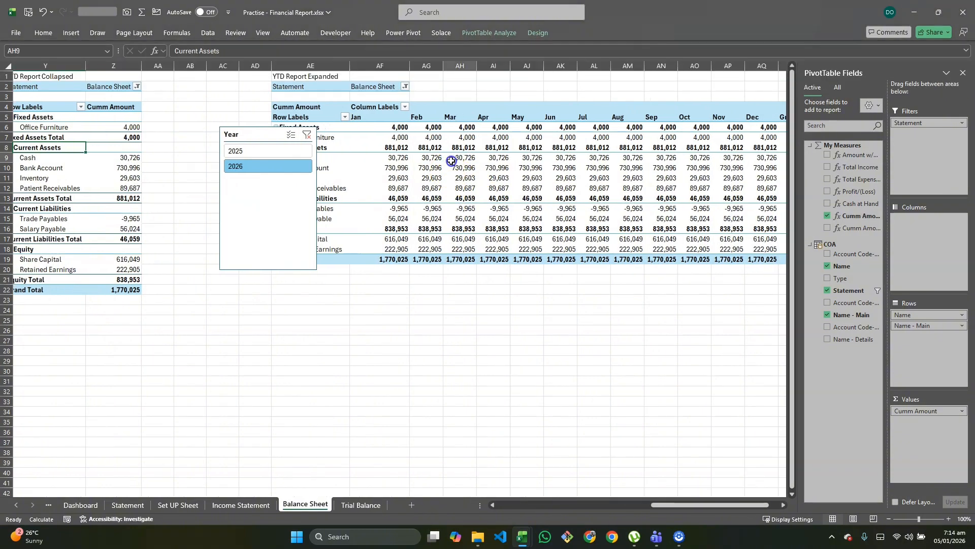
left_click(537, 33)
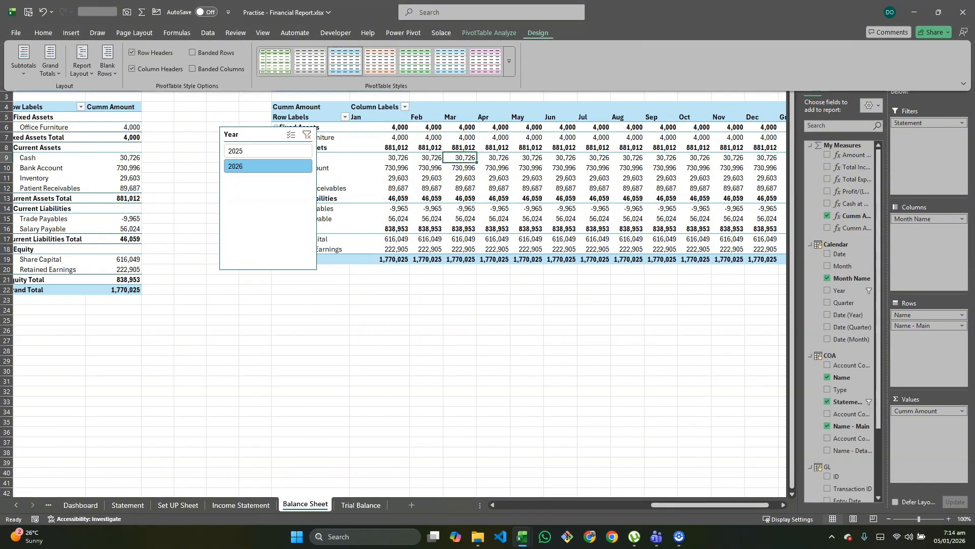
left_click(23, 71)
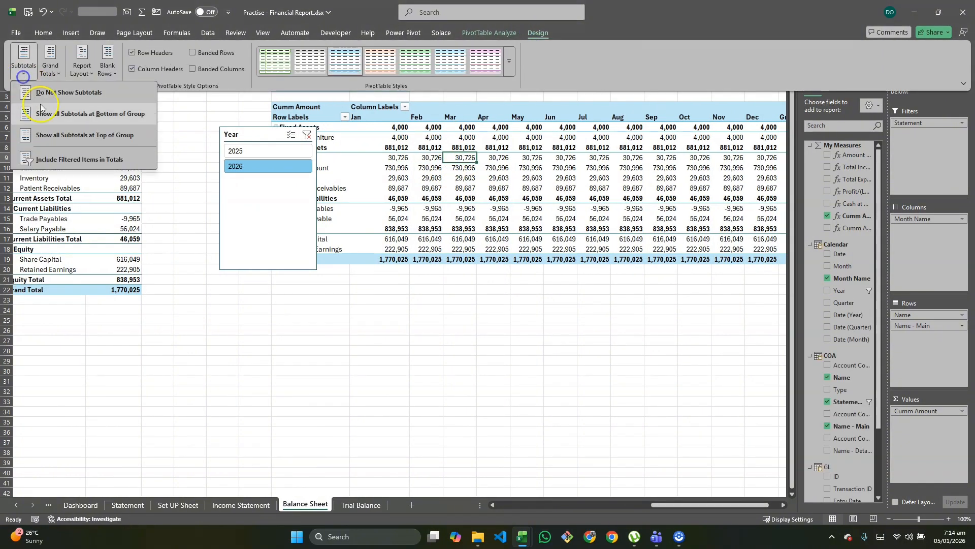
left_click(75, 134)
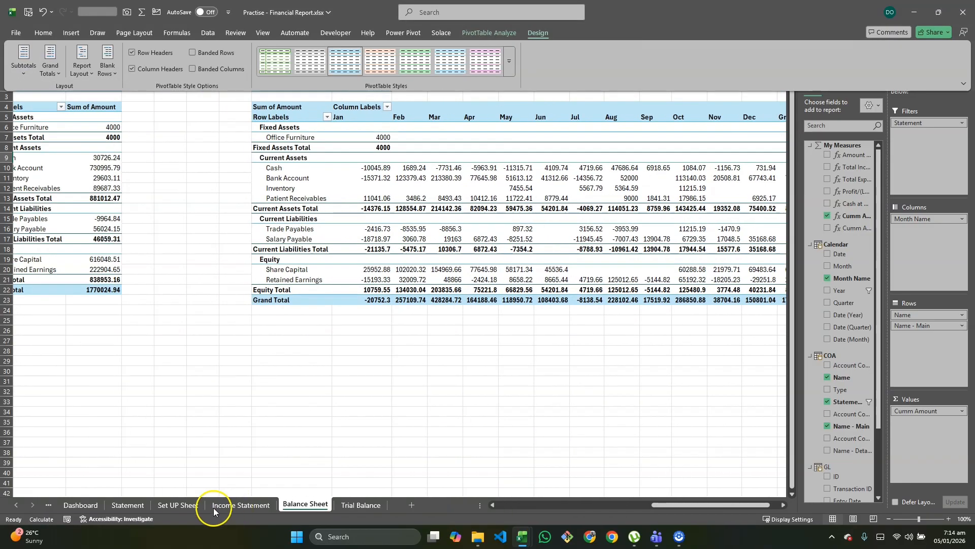
left_click(115, 502)
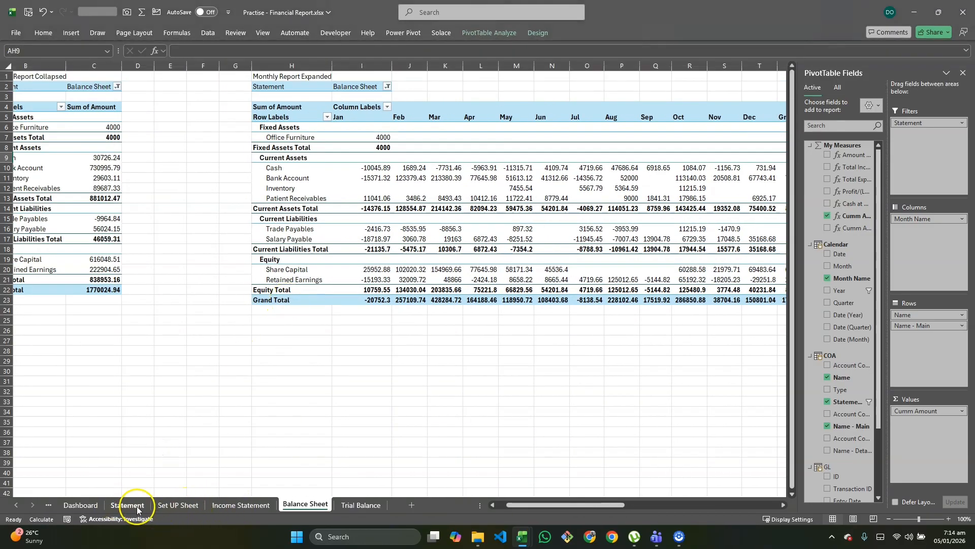
left_click(136, 507)
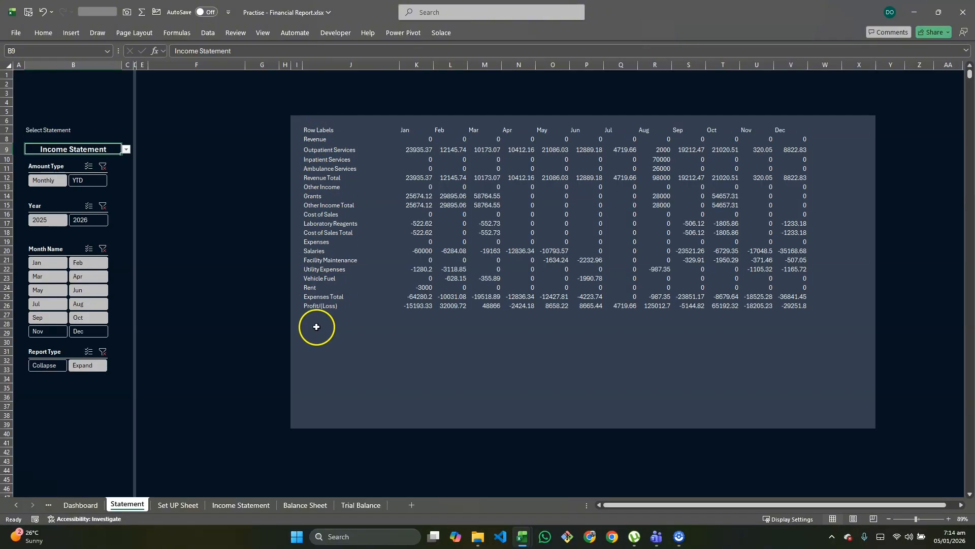
Step: Insert a PivotTable from the data model at cell I4 of the Set UP Sheet
left_click(178, 504)
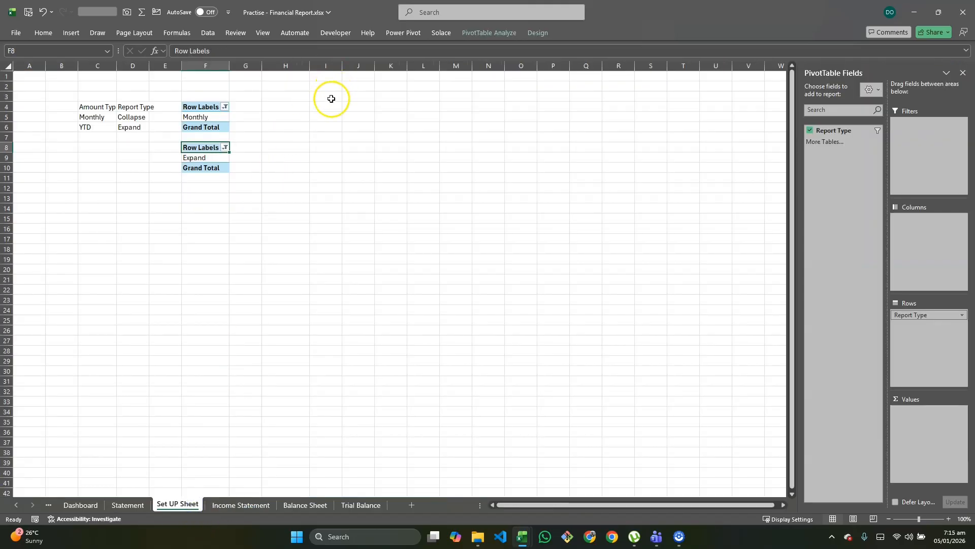
left_click(332, 107)
key("alt")
key("n")
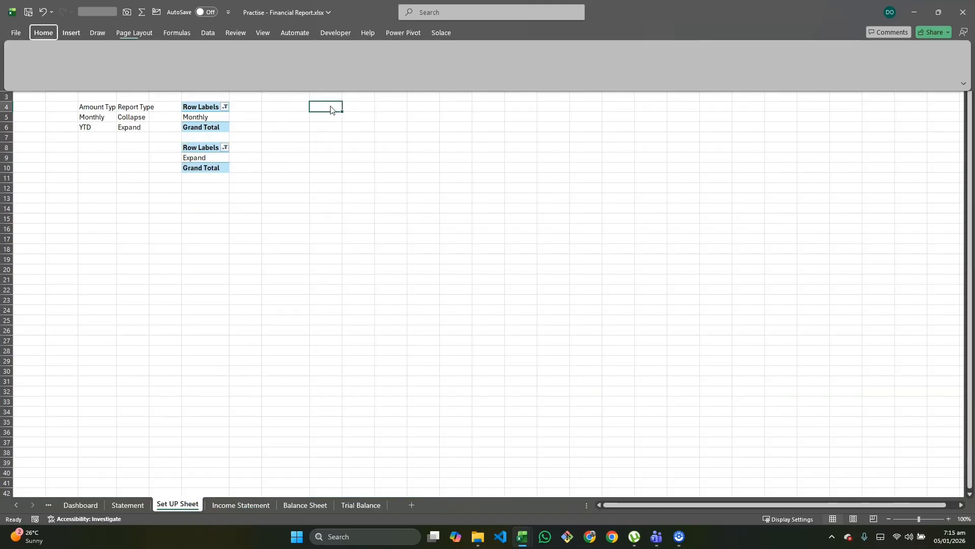
key("v")
key("d")
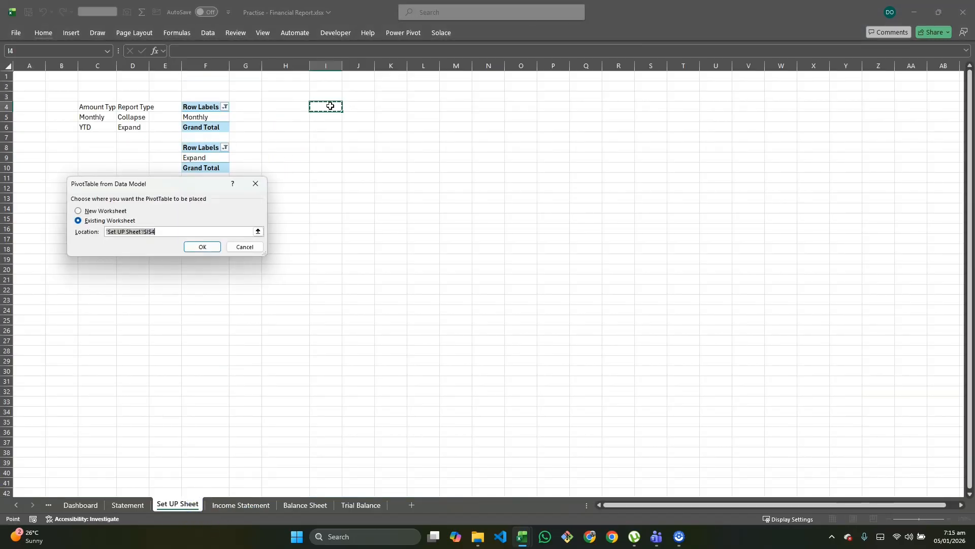
left_click(203, 247)
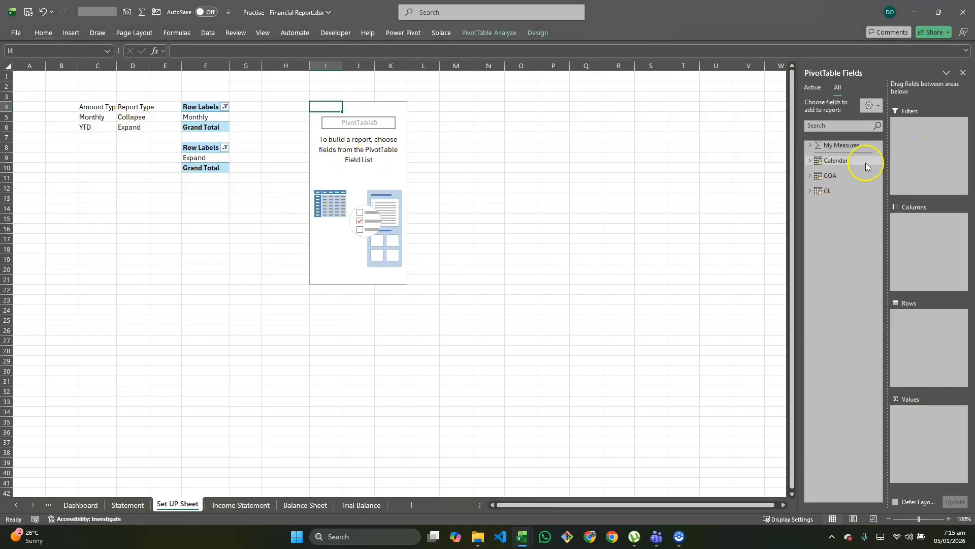
Step: Add the COA table's Name field to the new pivot table's rows and return to the Statement sheet
left_click(811, 175)
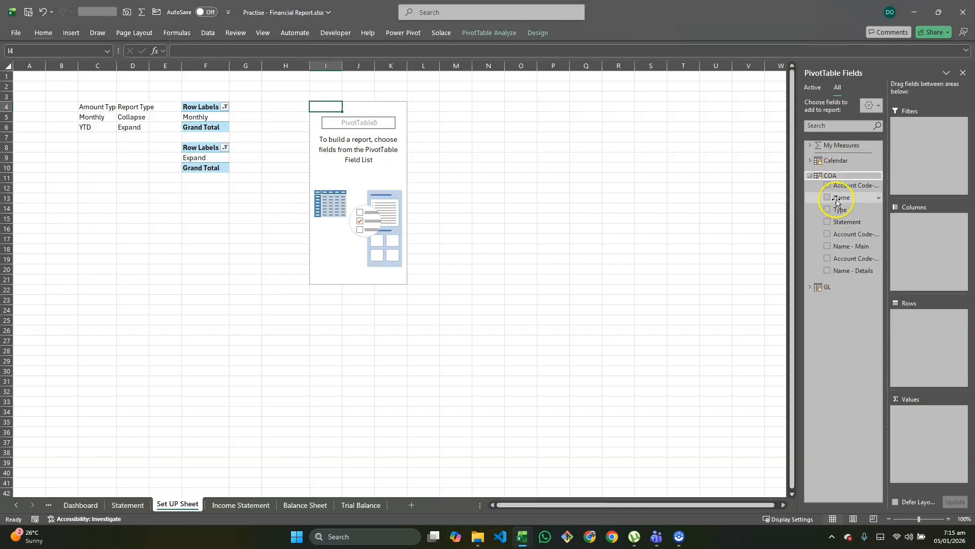
left_click_drag(836, 201, 871, 462)
left_click_drag(917, 387, 932, 320)
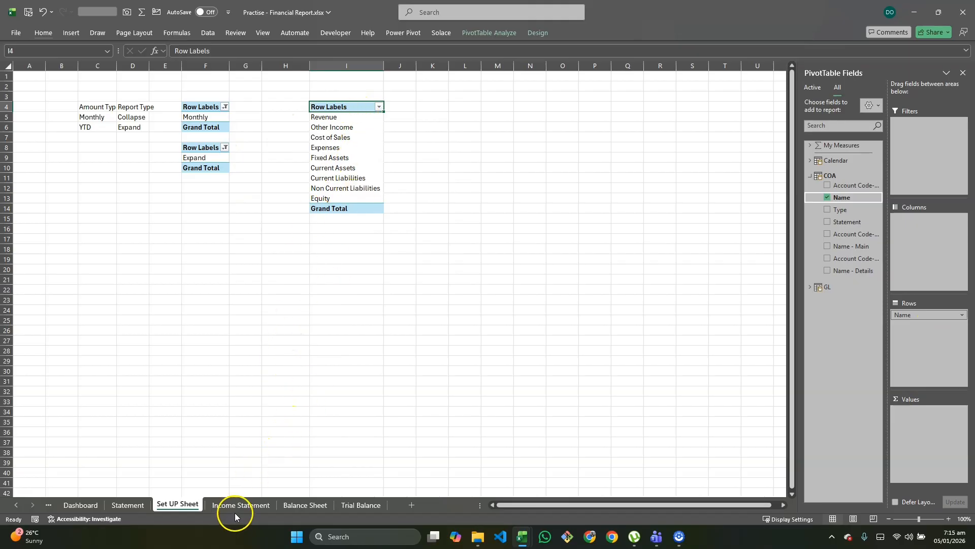
left_click(128, 506)
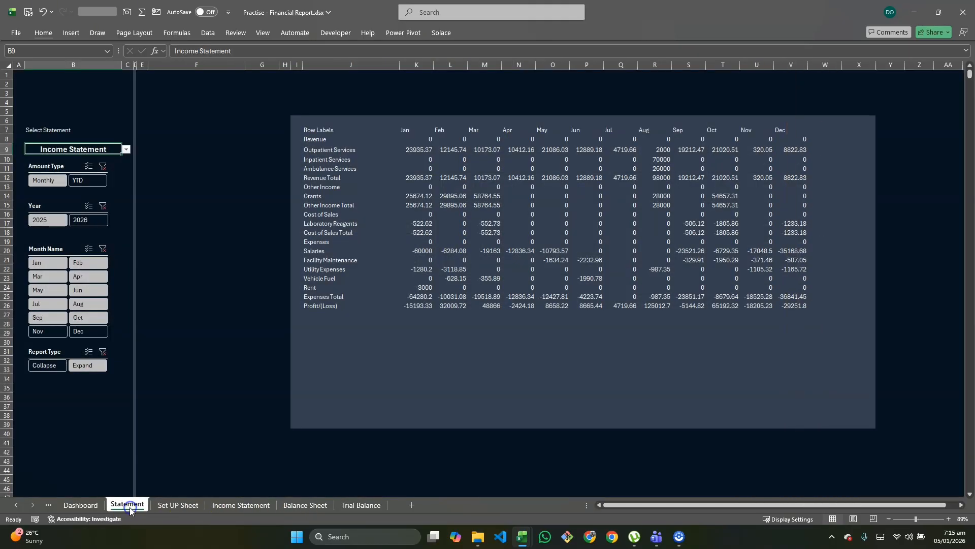
Step: In Statement cell I8, enter an OR formula testing whether J8 equals any account group name in 'Set UP Sheet'!$I$5:$I$13
left_click(317, 141)
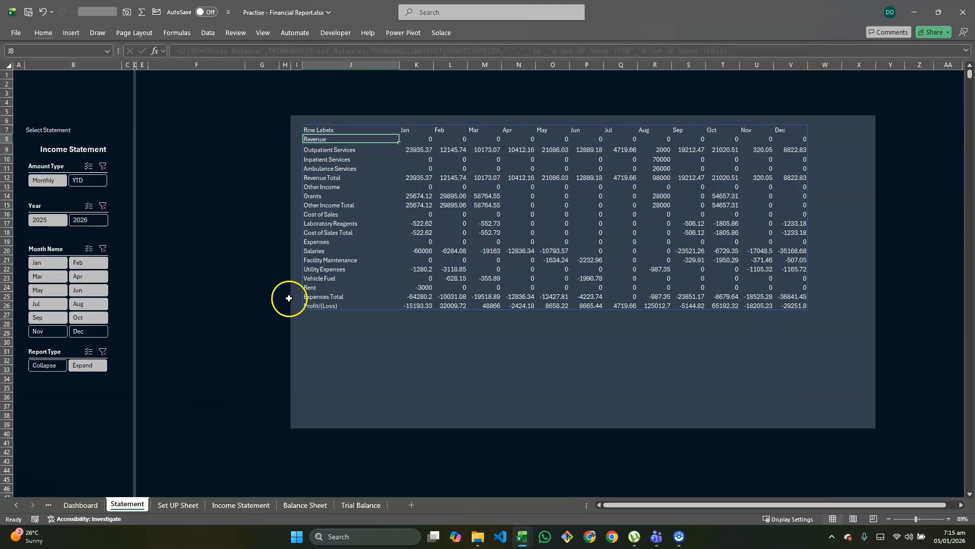
left_click(177, 505)
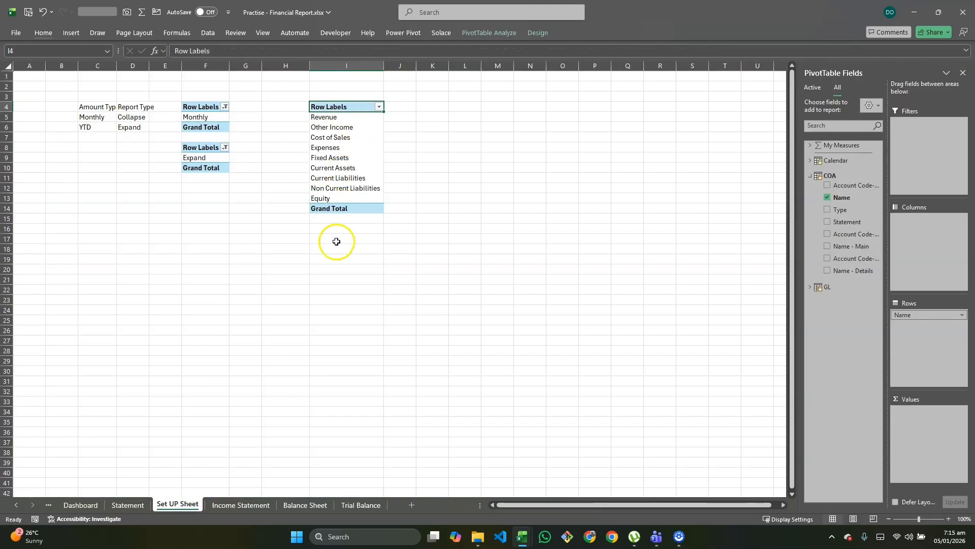
left_click(127, 505)
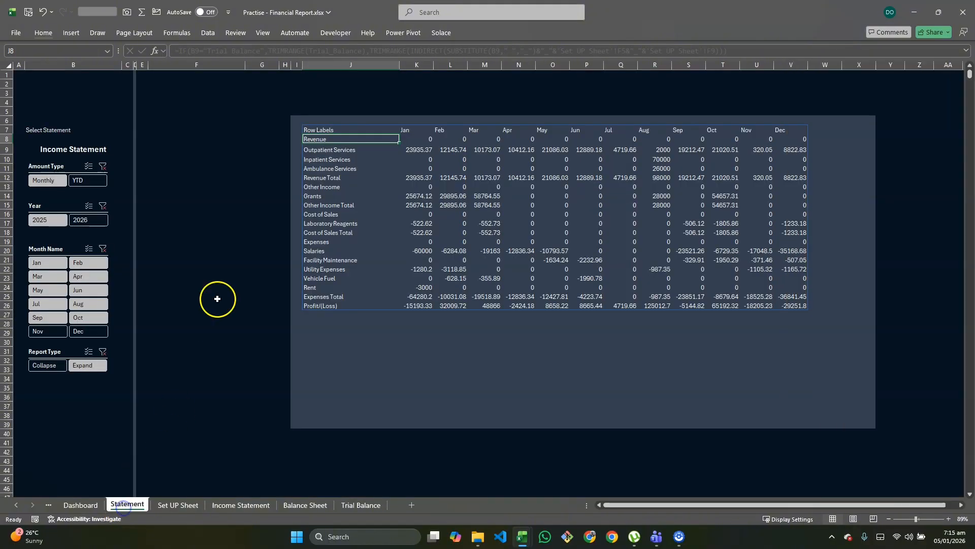
left_click(299, 139)
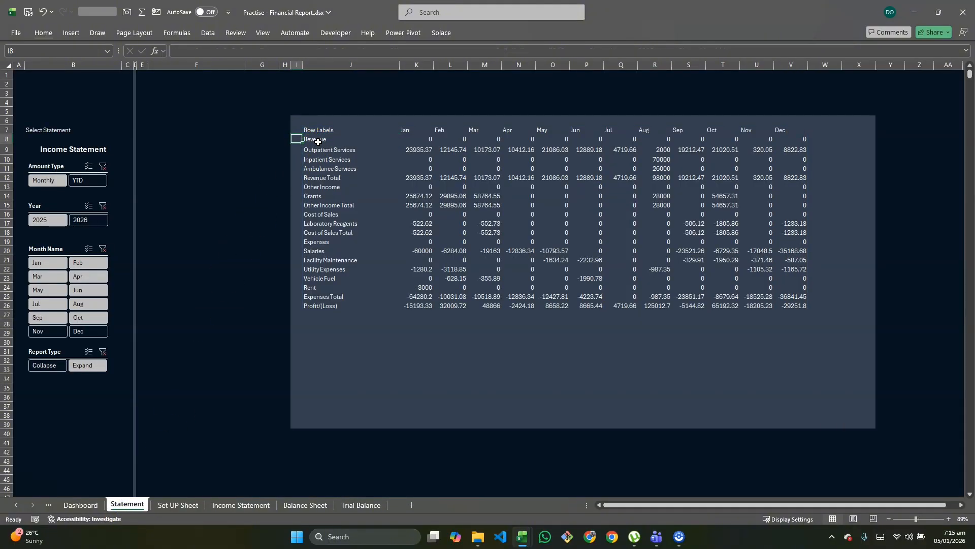
type("=")
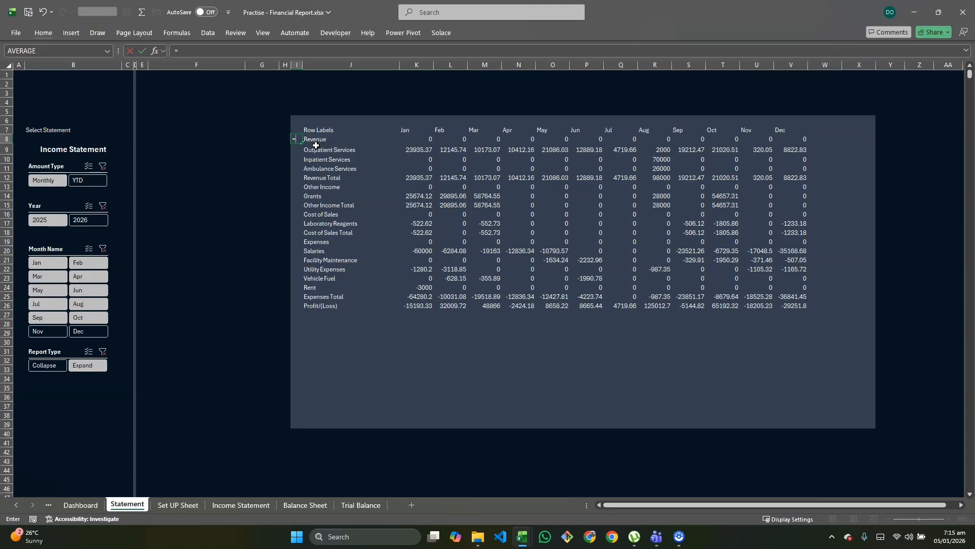
type("or(")
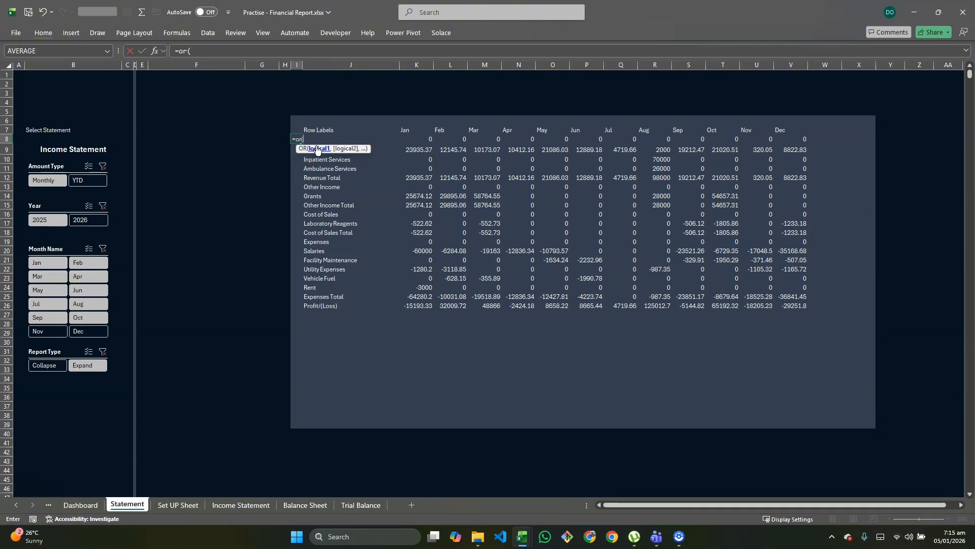
scroll(325, 211, "down", 1)
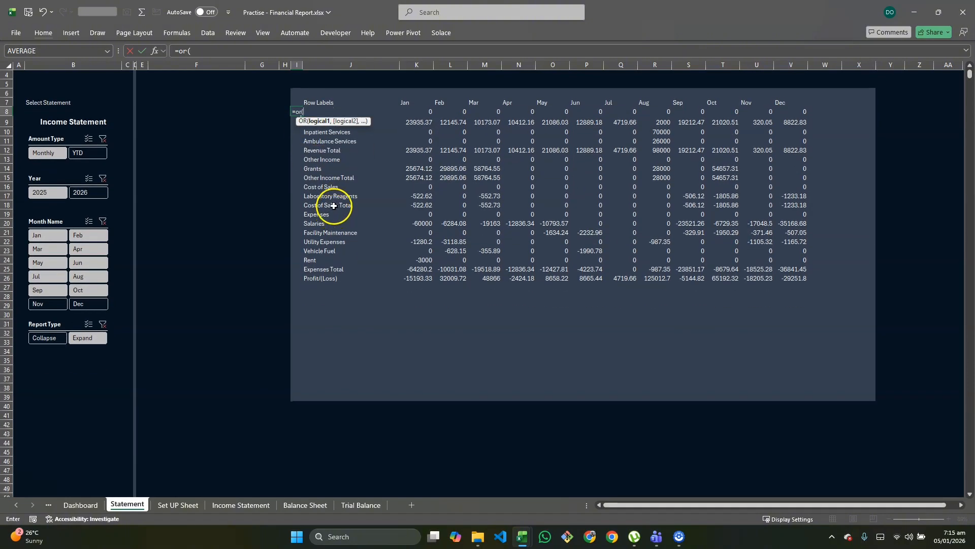
scroll(343, 192, "up", 1)
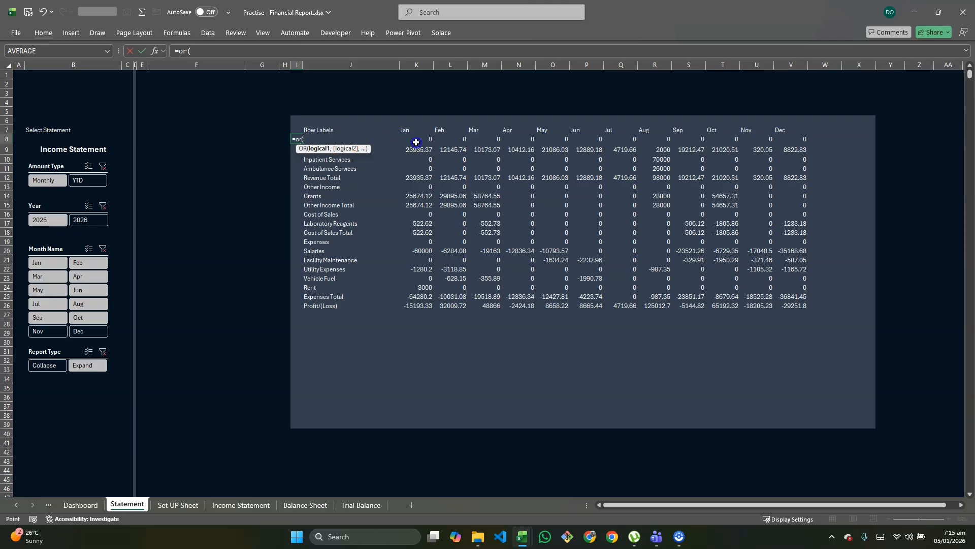
left_click(404, 142)
key("Left")
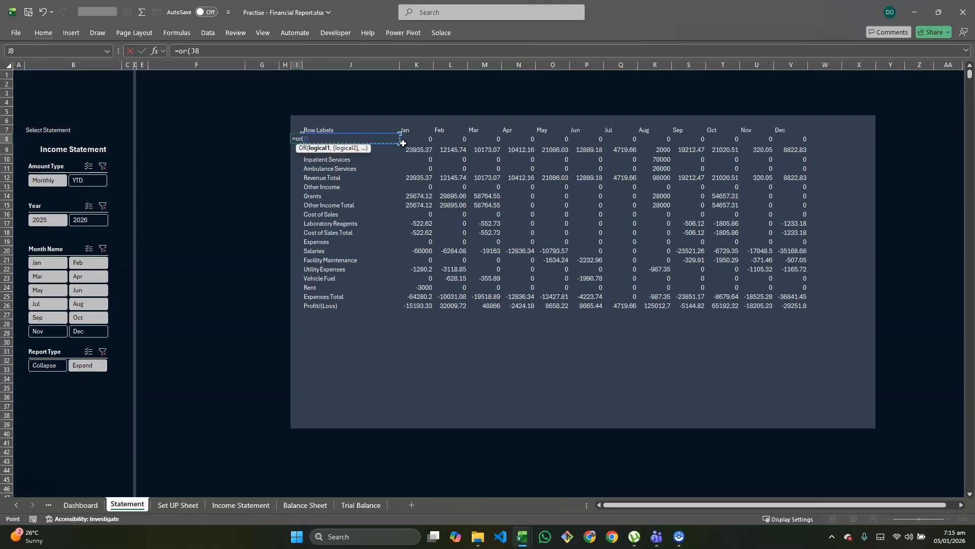
type(",")
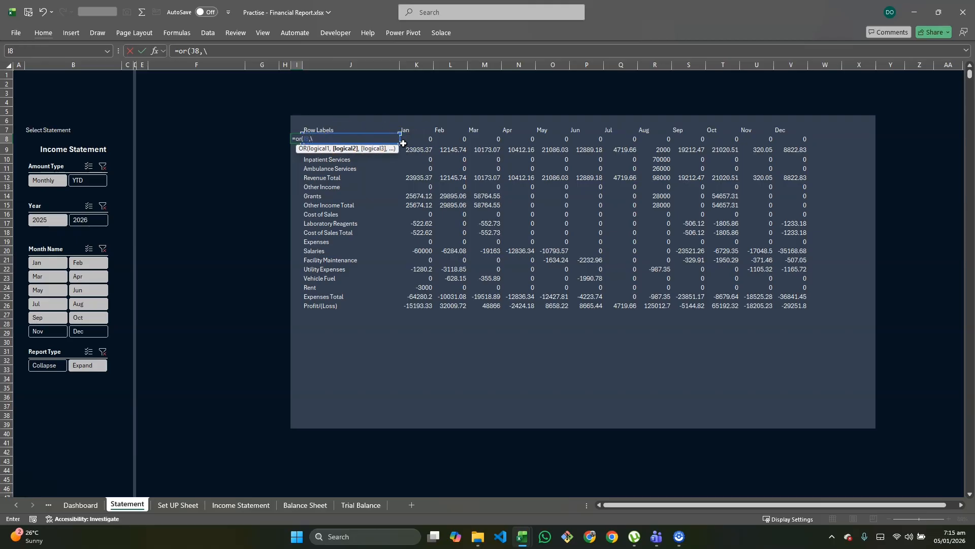
key("BackSpace")
type("=")
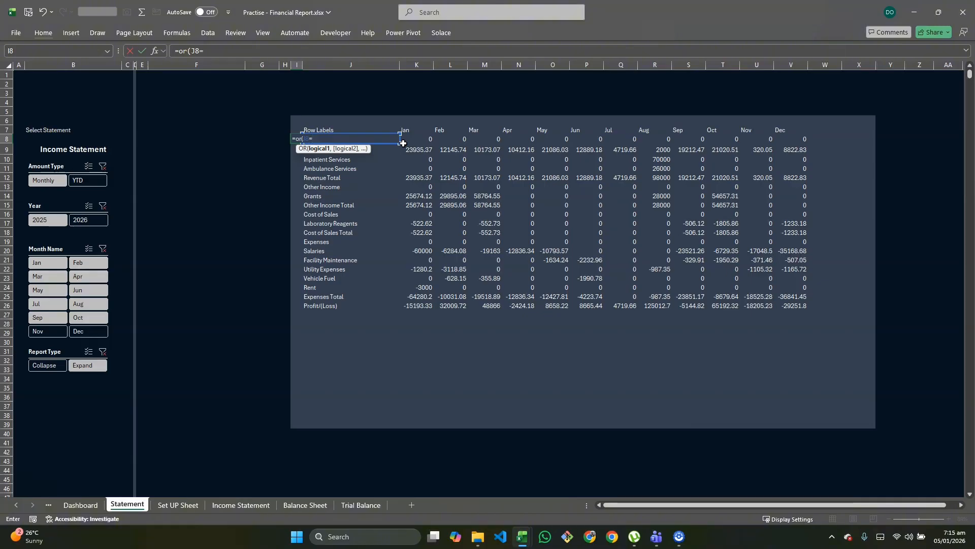
left_click(194, 504)
left_click_drag(339, 117, 338, 194)
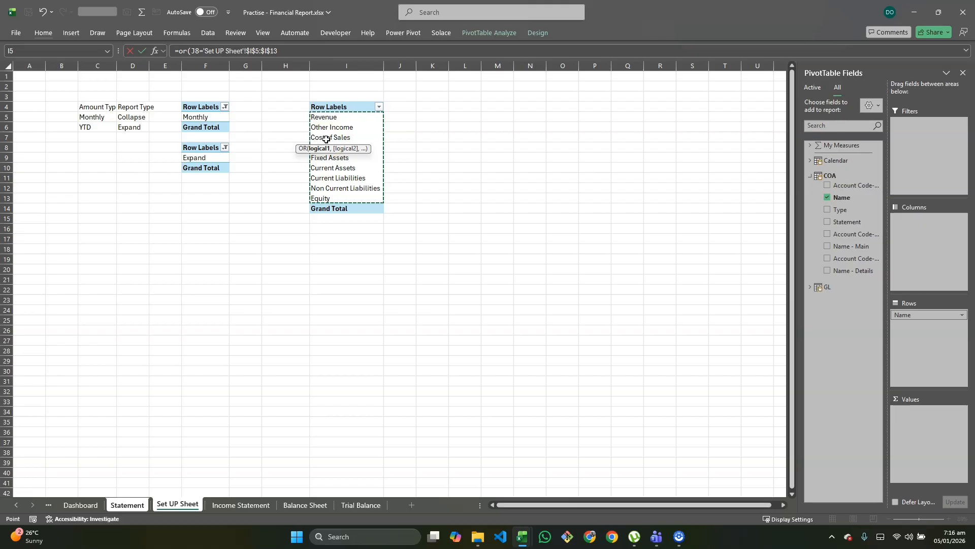
key("Return")
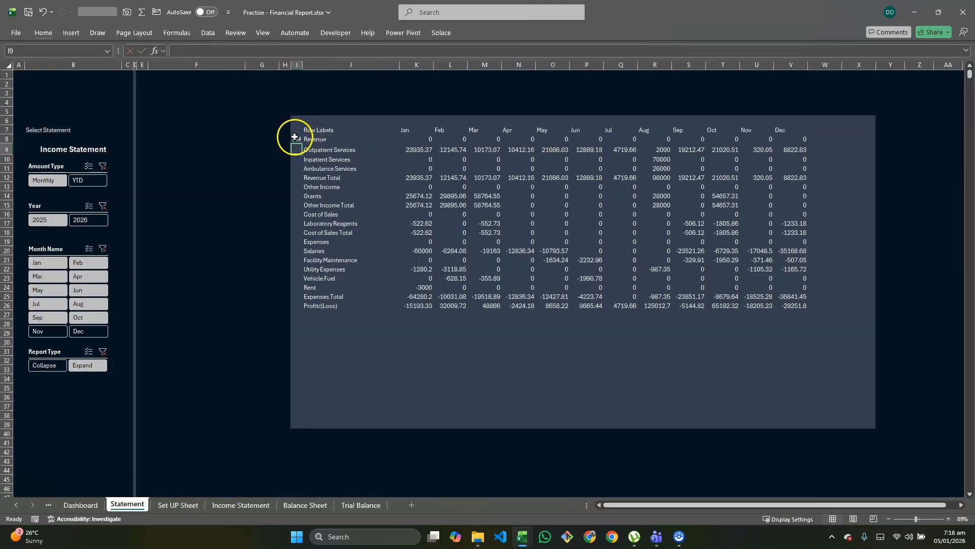
Step: Widen column I slightly and fill the OR formula from I8 down to I15
left_click(294, 137)
left_click_drag(302, 66, 313, 67)
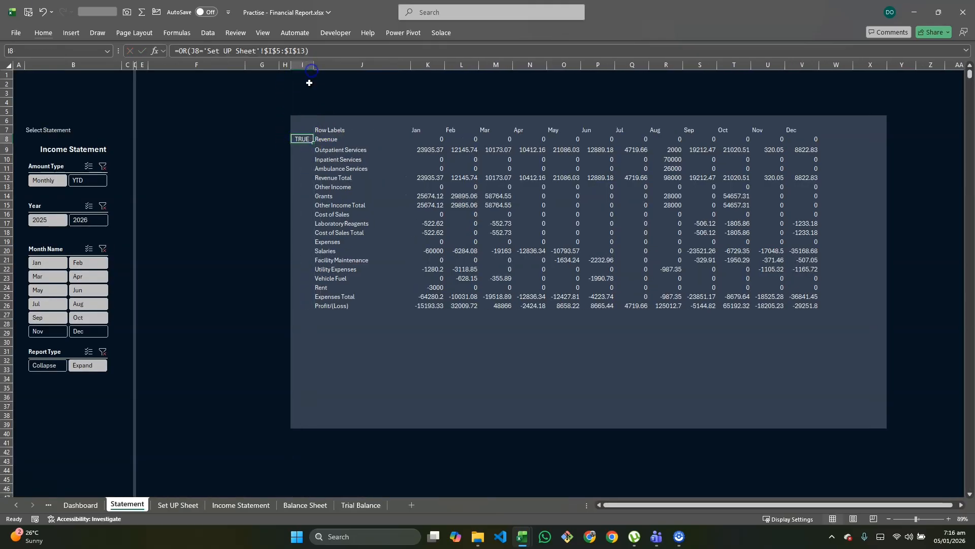
left_click(296, 136)
left_click_drag(315, 142, 313, 207)
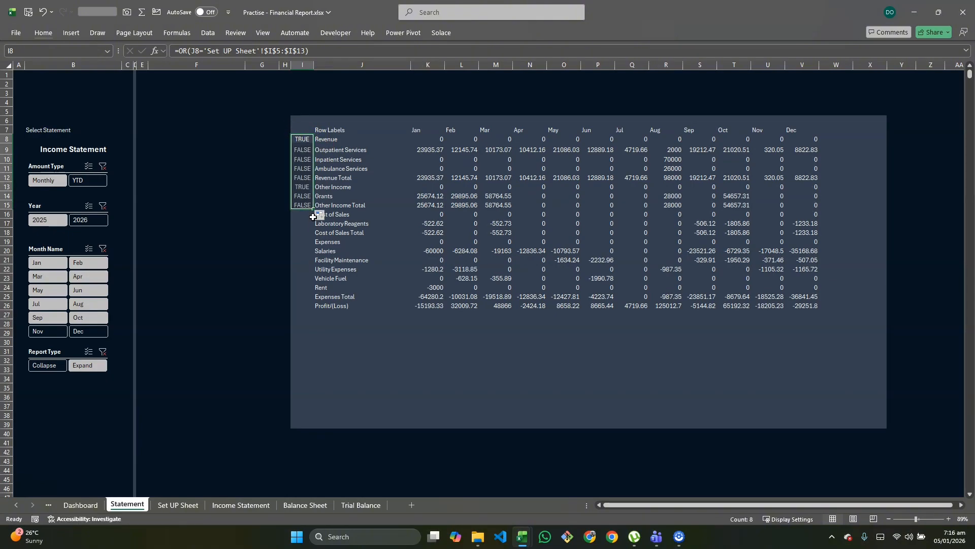
Step: Wrap the OR test in I8 in an IF that returns 1 when true and an empty string when false
left_click(294, 147)
double_click(298, 138)
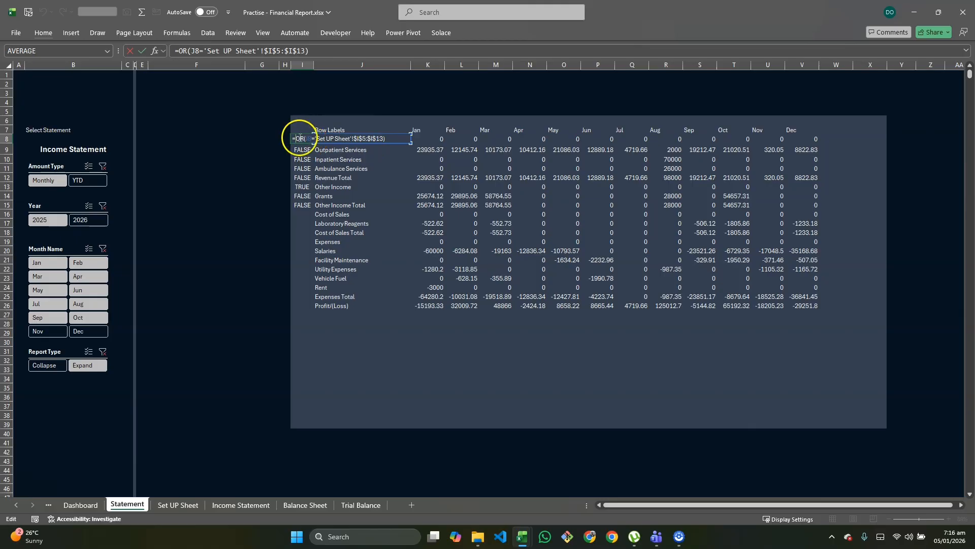
left_click(298, 139)
type("if(")
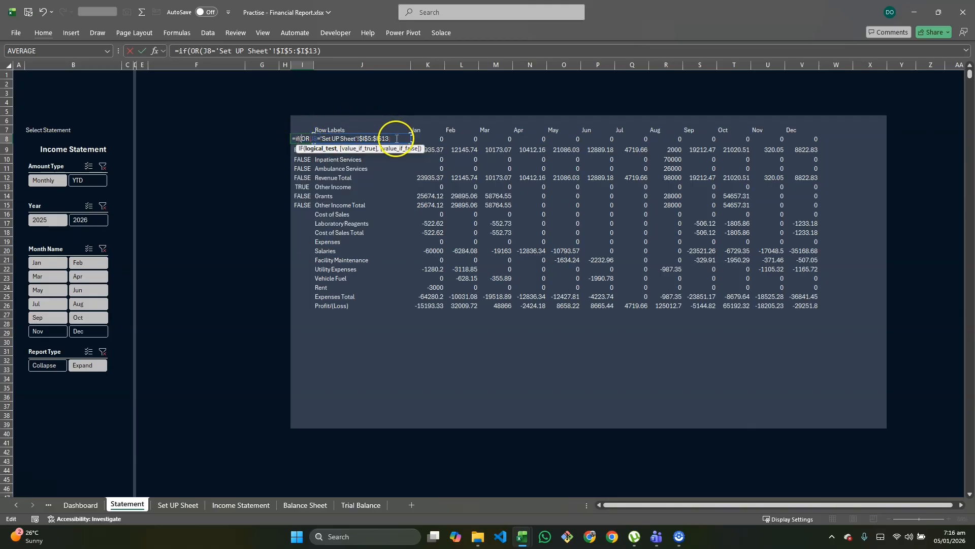
type(",1,")
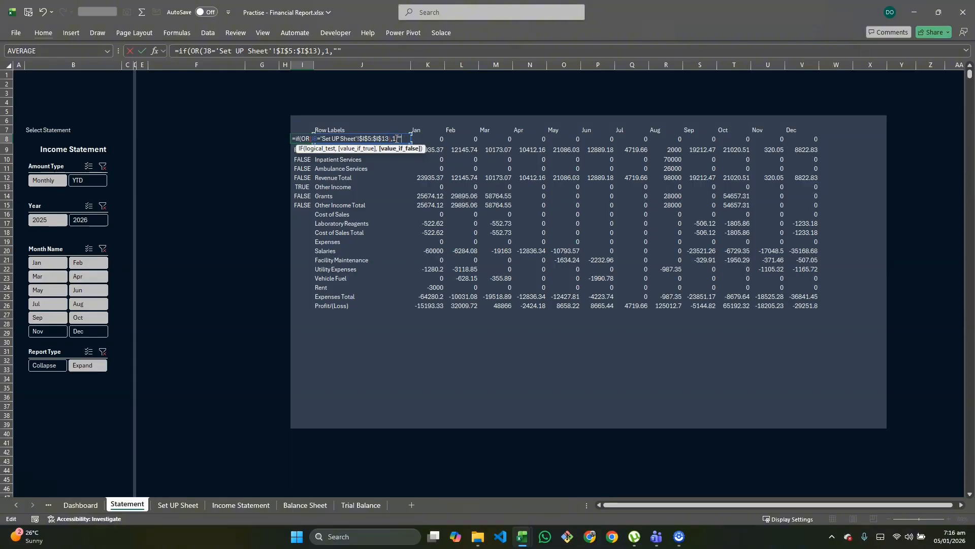
type("\"\")")
key("Return")
key("Up")
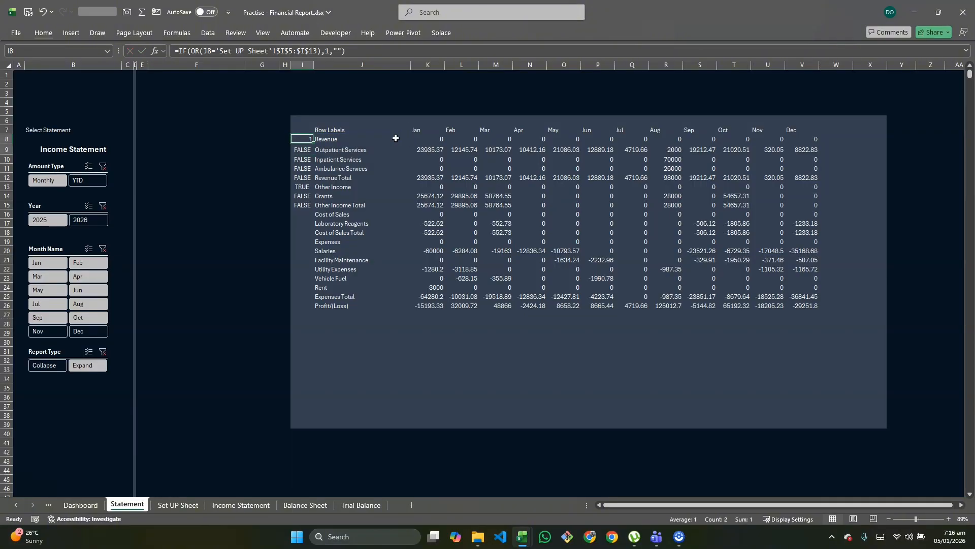
Step: Fill the IF formula from I8 down to I39, the last row of the shaded report area
key("shift+Down")
key("shift+Down")
key("shift+Down")
key("shift+Down")
key("shift+Down")
key("shift+Down")
key("shift+Down")
key("shift+Down")
key("shift+Down")
key("shift+Down")
key("shift+Down")
key("shift+Down")
key("shift+Down")
key("shift+Down")
key("shift+Down")
key("shift+Down")
key("shift+Down")
key("shift+Down")
key("shift+Down")
key("shift+Down")
key("shift+Down")
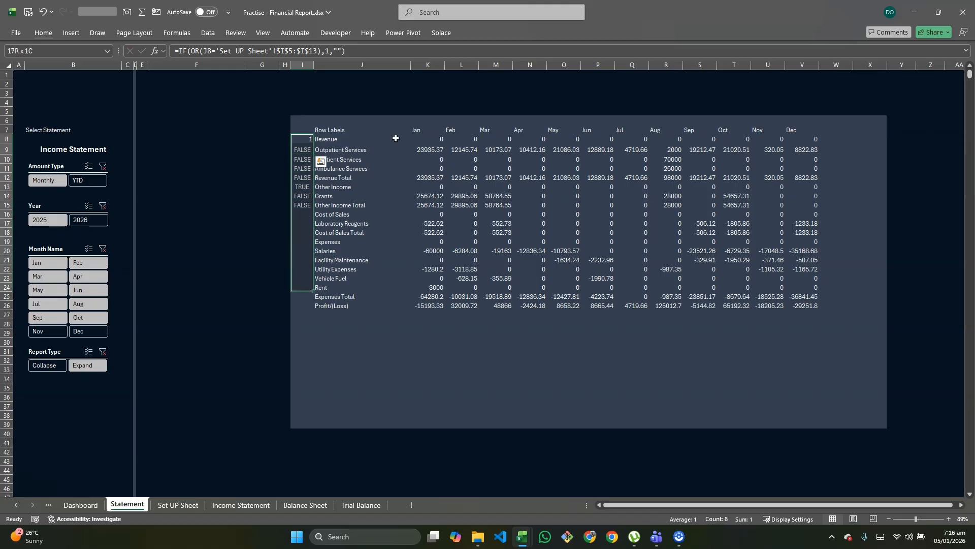
key("shift+Down")
key("shift+Down")
key("shift+Down")
key("shift+Down")
key("shift+Down")
key("shift+Down")
key("shift+Down")
key("shift+Down")
key("shift+Down")
key("shift+Down")
key("shift+Down")
key("shift+Down")
key("shift+Down")
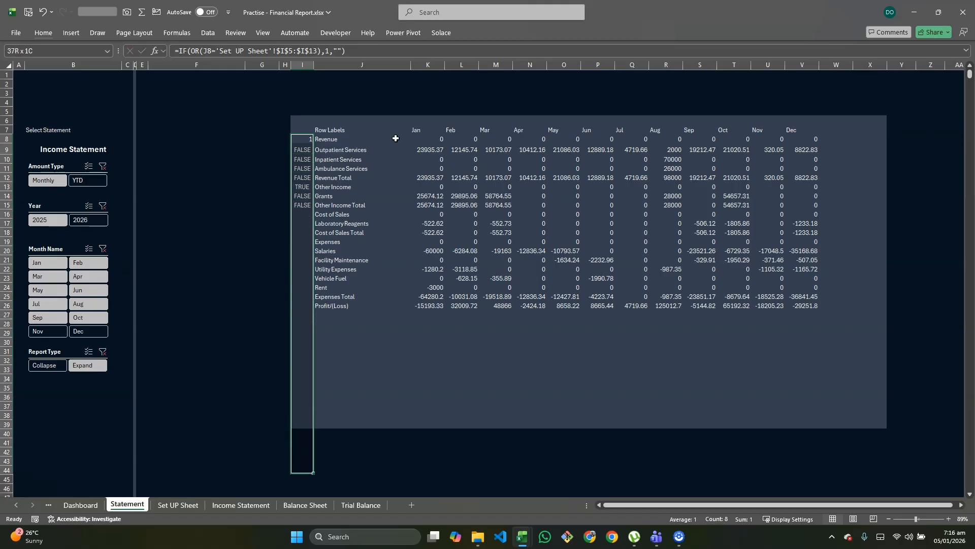
key("shift+Up")
key("shift+Up")
key("shift+Up")
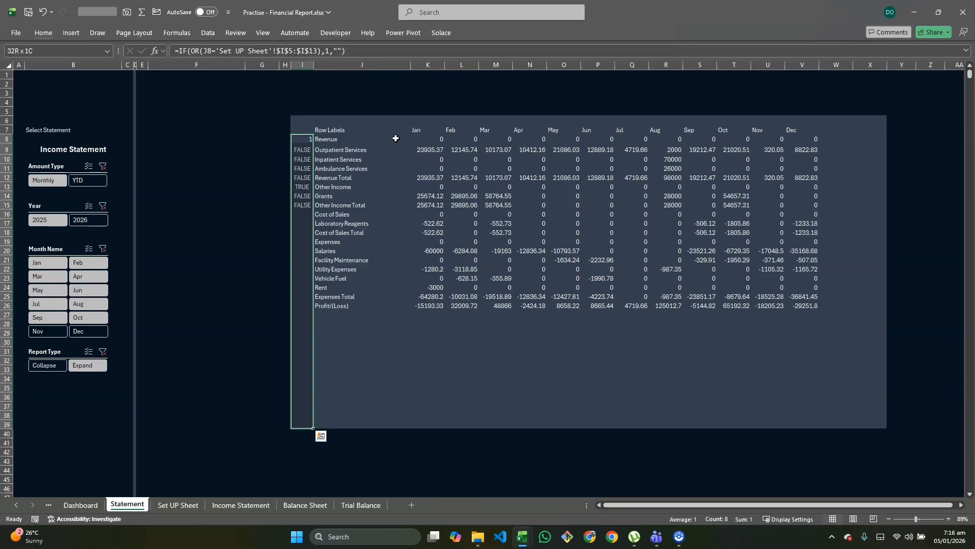
key("ctrl+d")
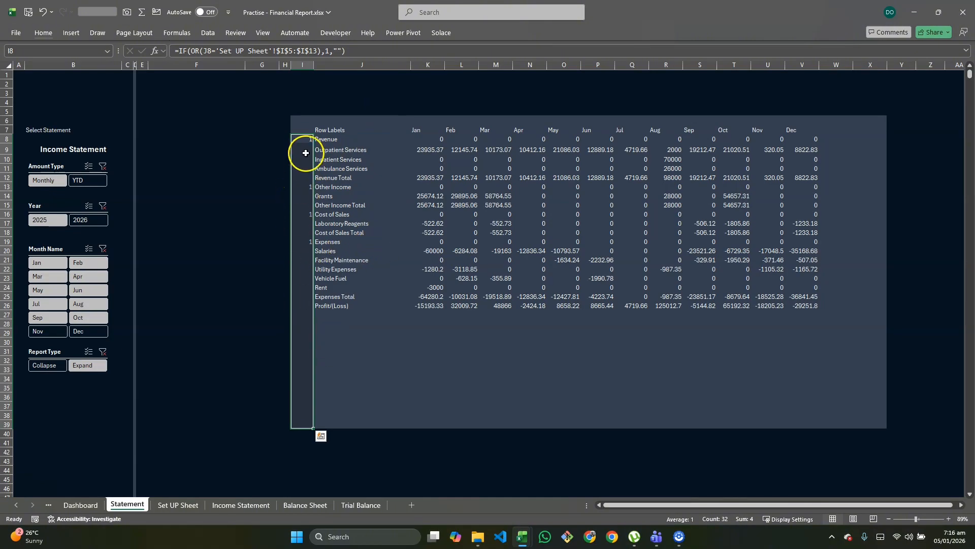
Step: Replace the false result in I8's formula with a nested IF returning 2 when RIGHT(J8,5)="Total", otherwise an empty string
left_click(325, 182)
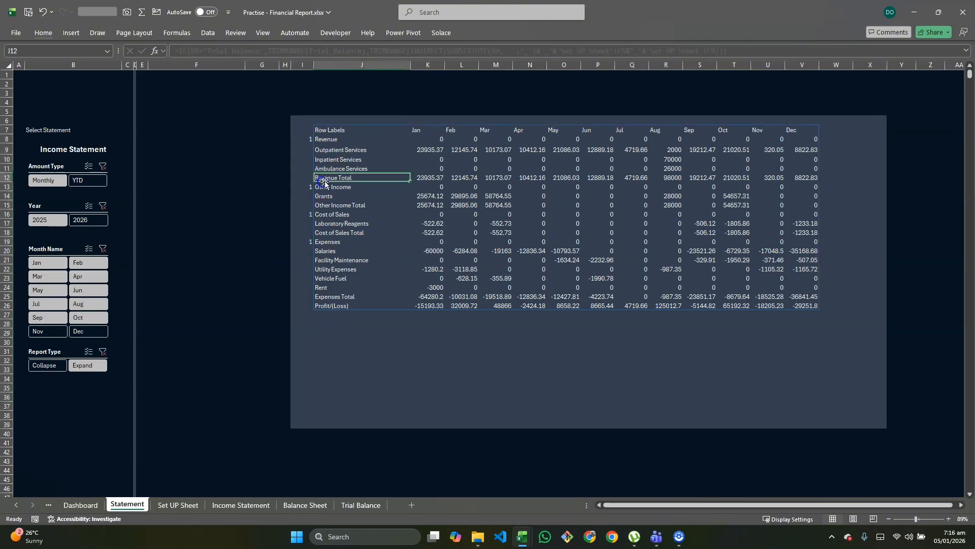
double_click(301, 140)
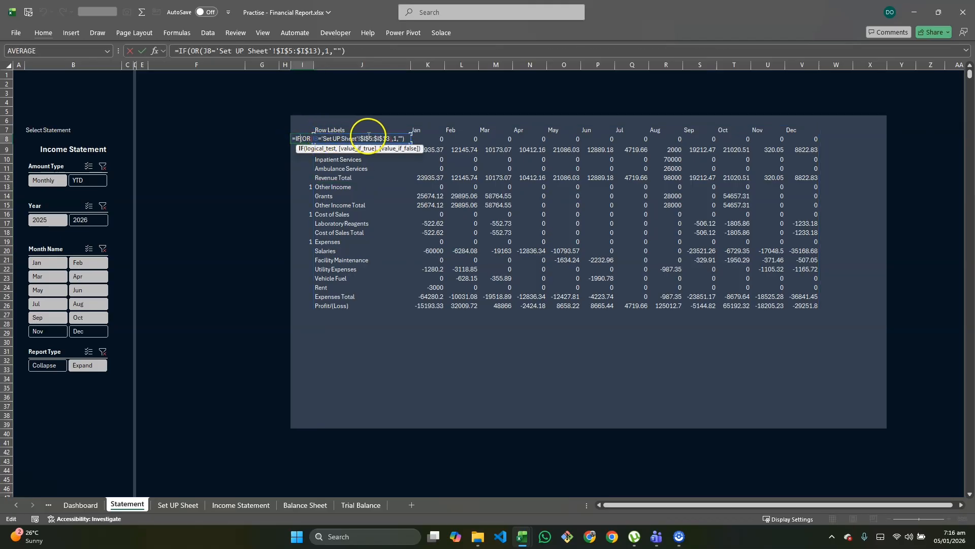
left_click(403, 138)
left_click(409, 149)
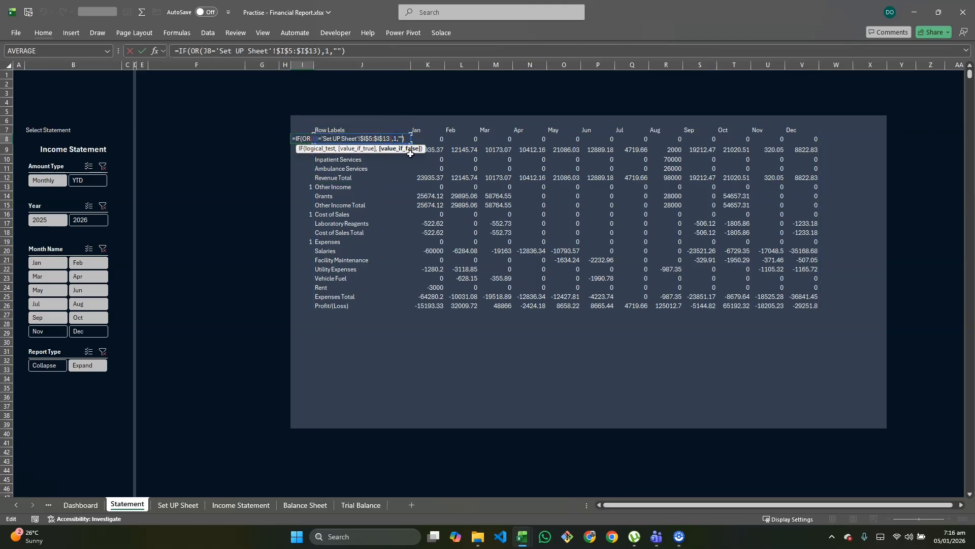
type("if")
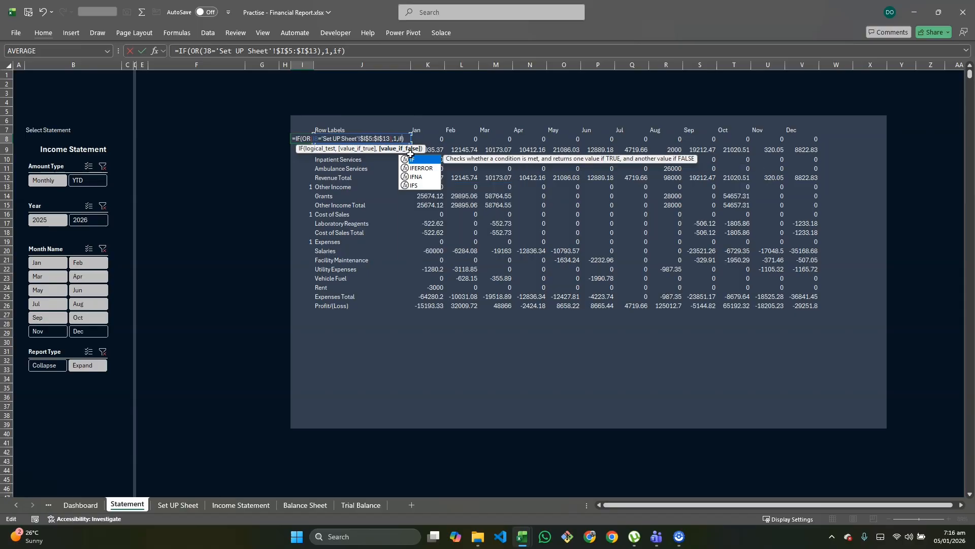
type("(rig")
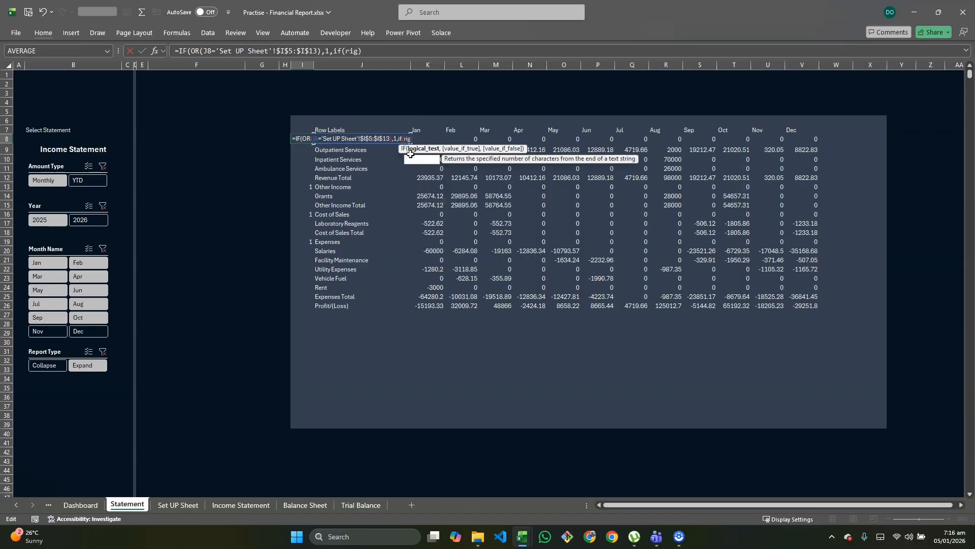
key("Tab")
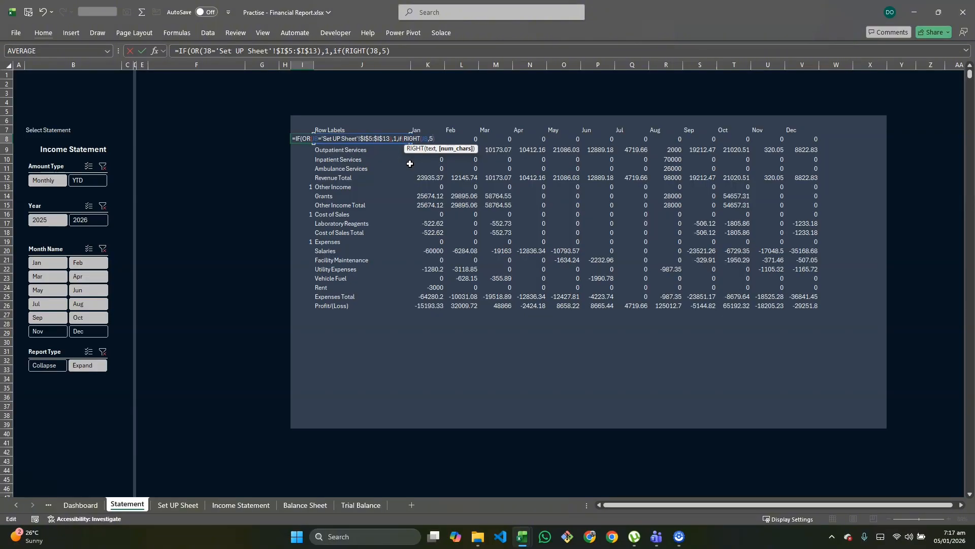
type(")")
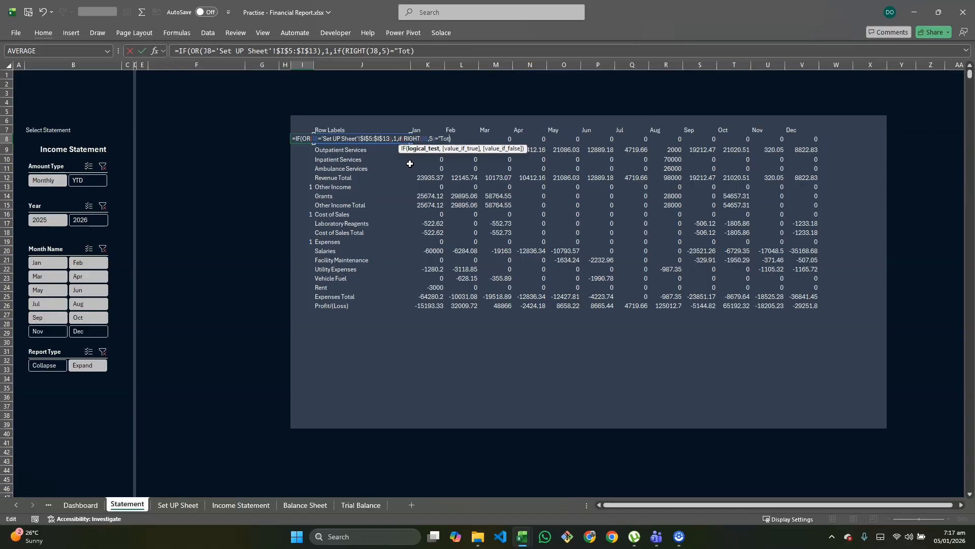
type(",2,")
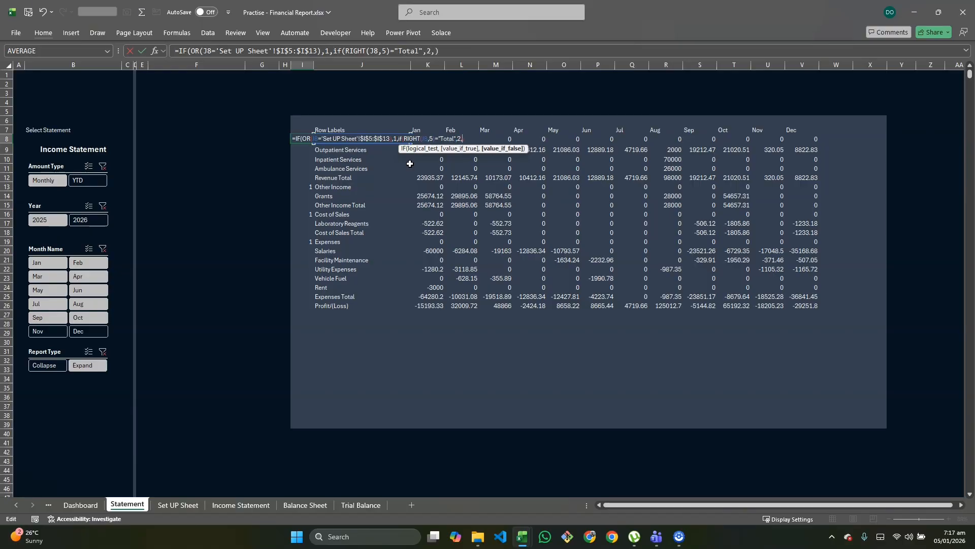
type("\"\"")
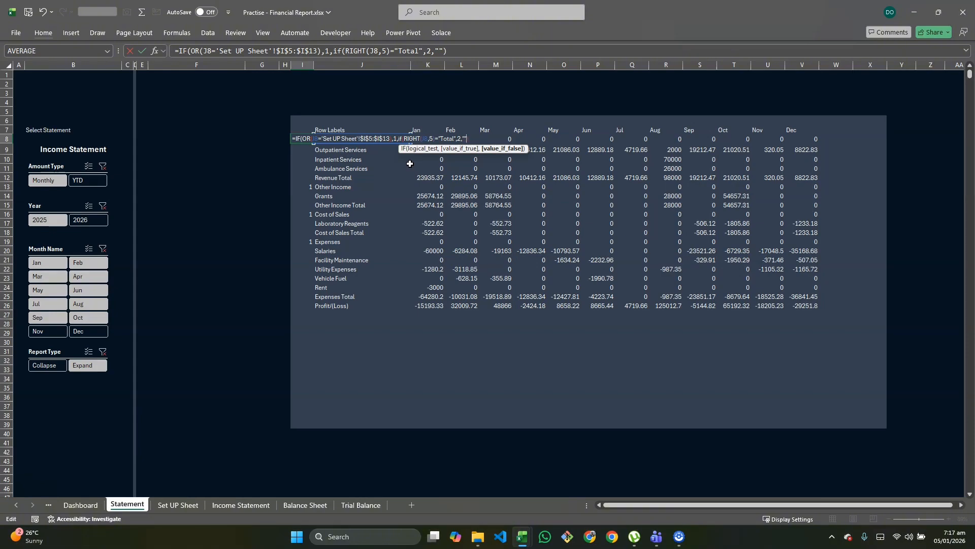
type(")")
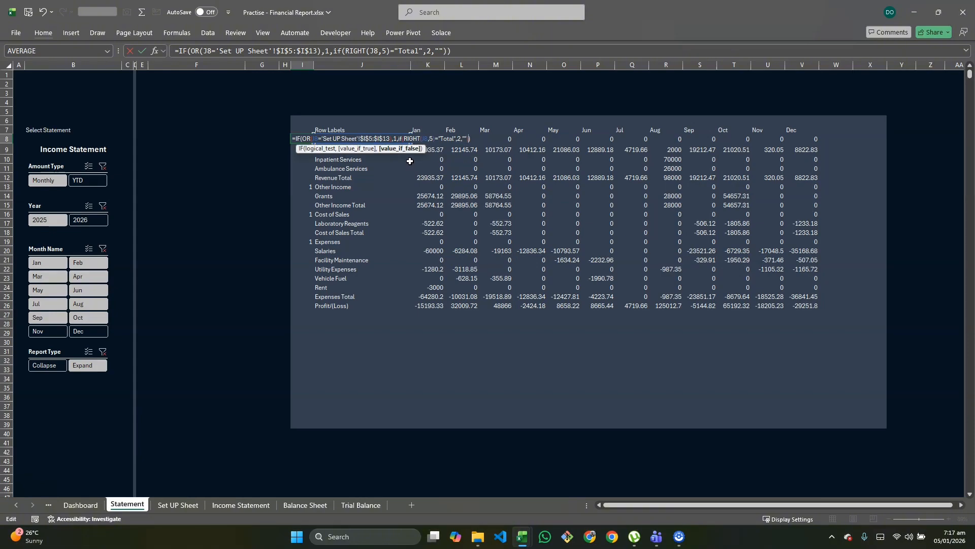
key("Return")
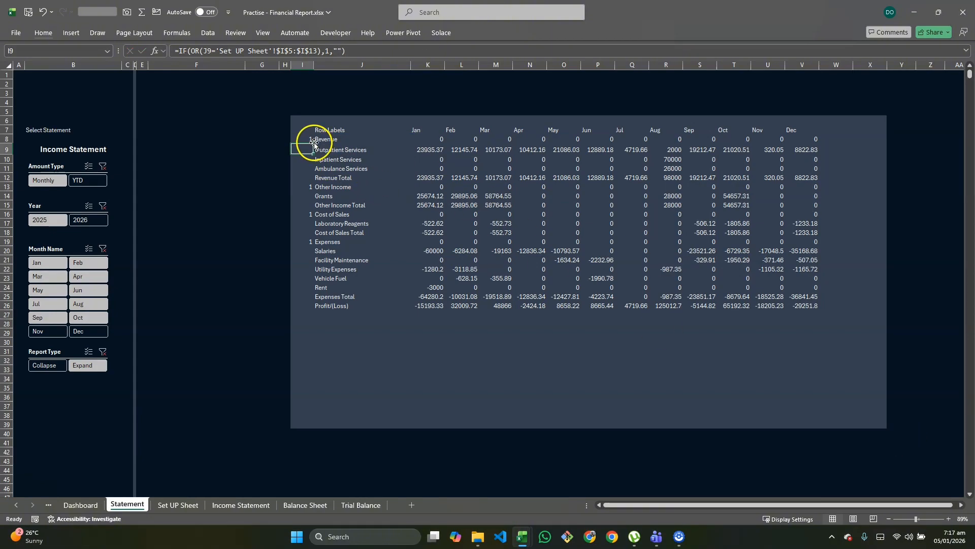
left_click(311, 141)
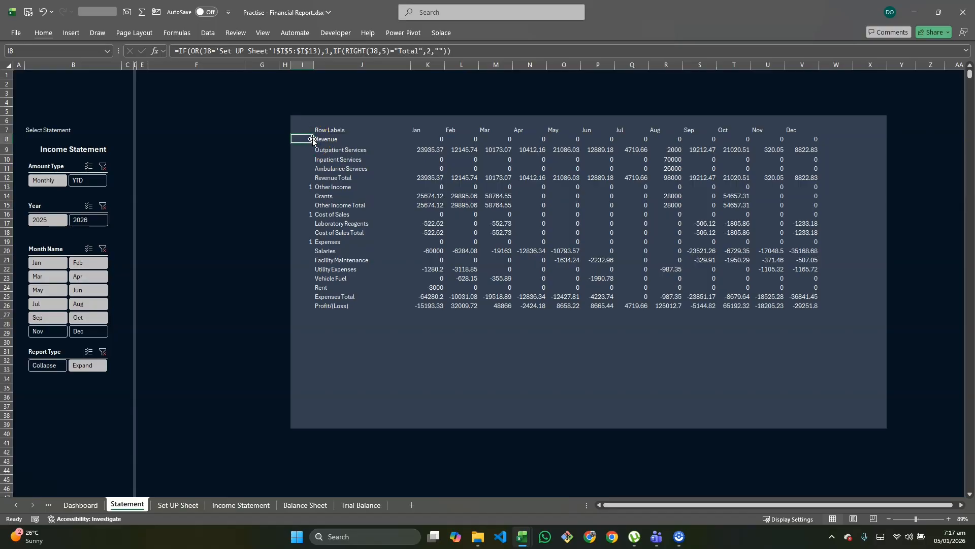
Step: Fill the updated formula from I8 down the helper column to I38
left_click_drag(313, 145, 303, 424)
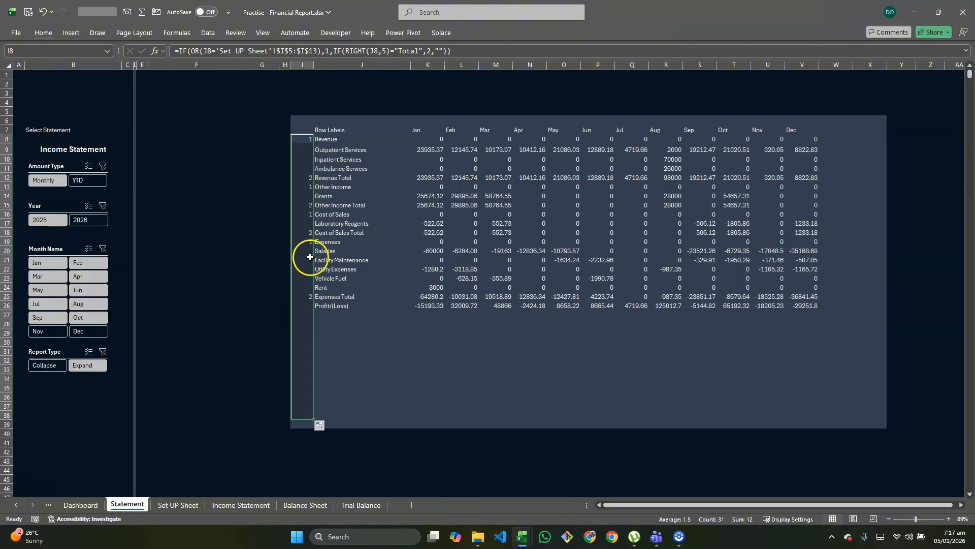
left_click(325, 305)
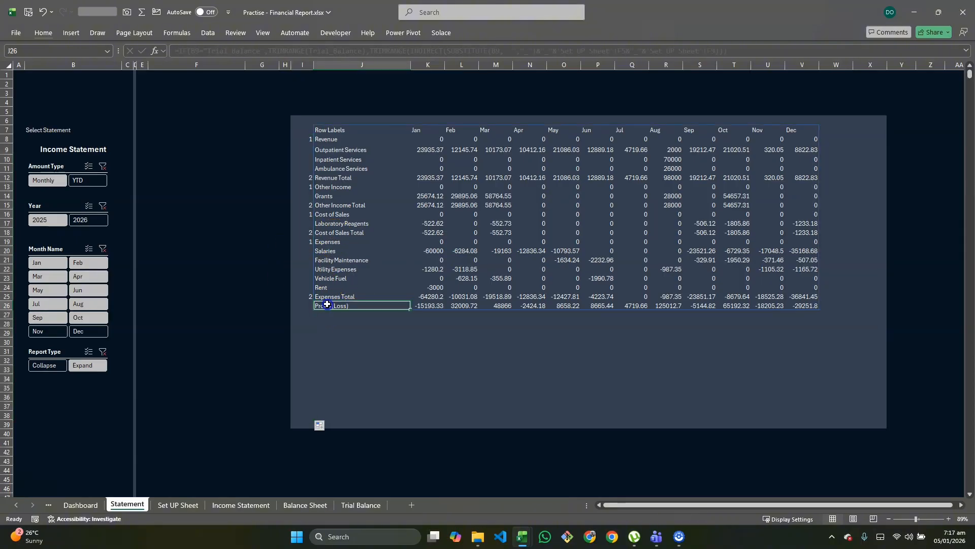
Step: Replace the empty-string result in I8's formula with a nested IF returning 3 when J8="Profit/(Loss)", otherwise an empty string
double_click(304, 139)
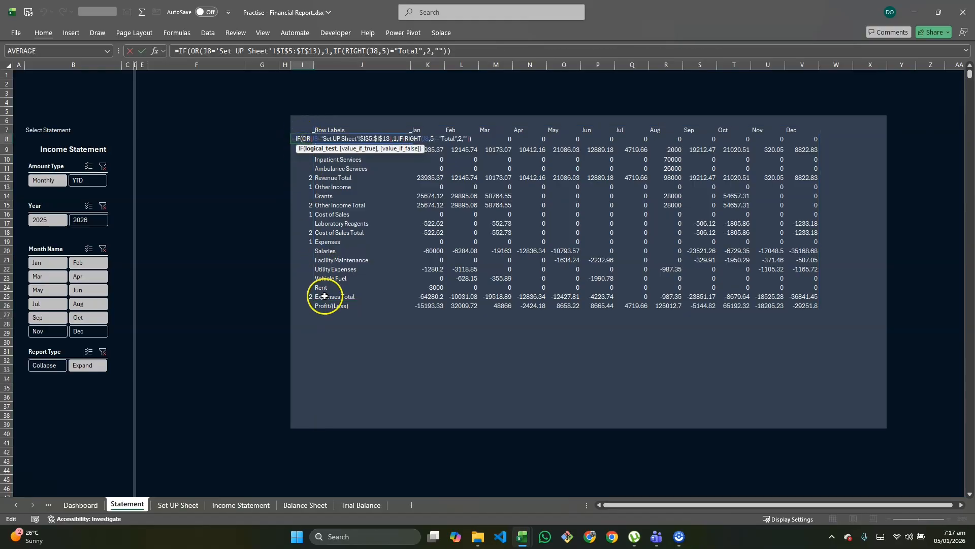
left_click(467, 138)
left_click(467, 138)
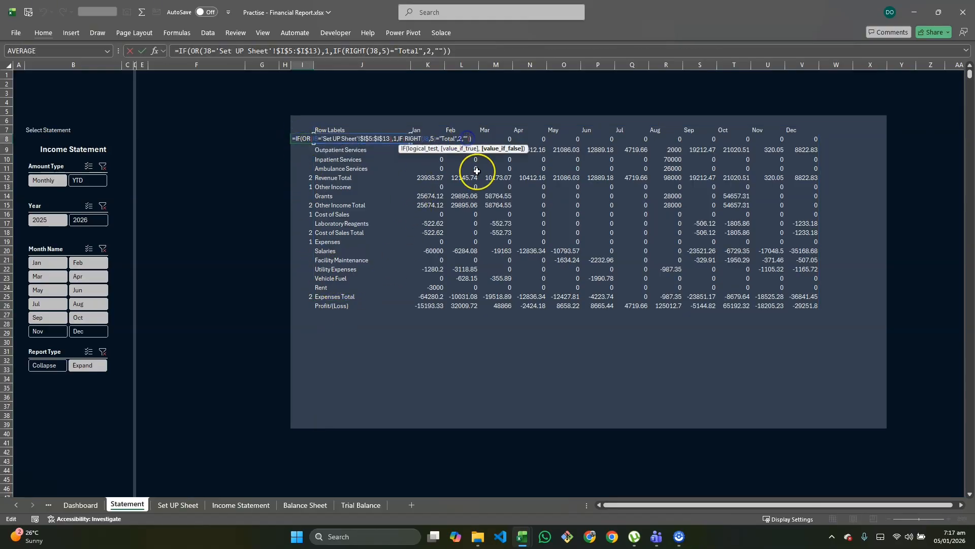
key("BackSpace")
key("BackSpace")
type("if(j8=")
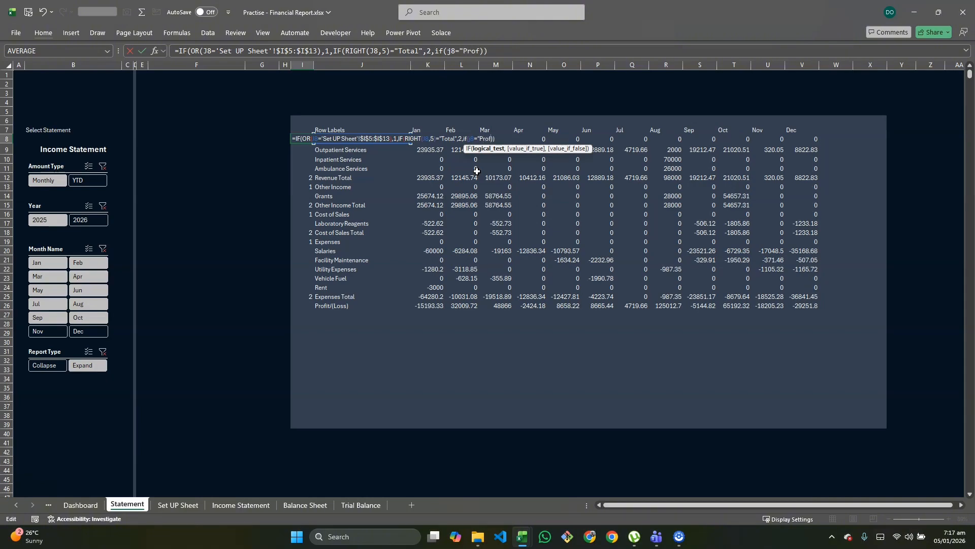
type("\"Profit/(Loss)\",")
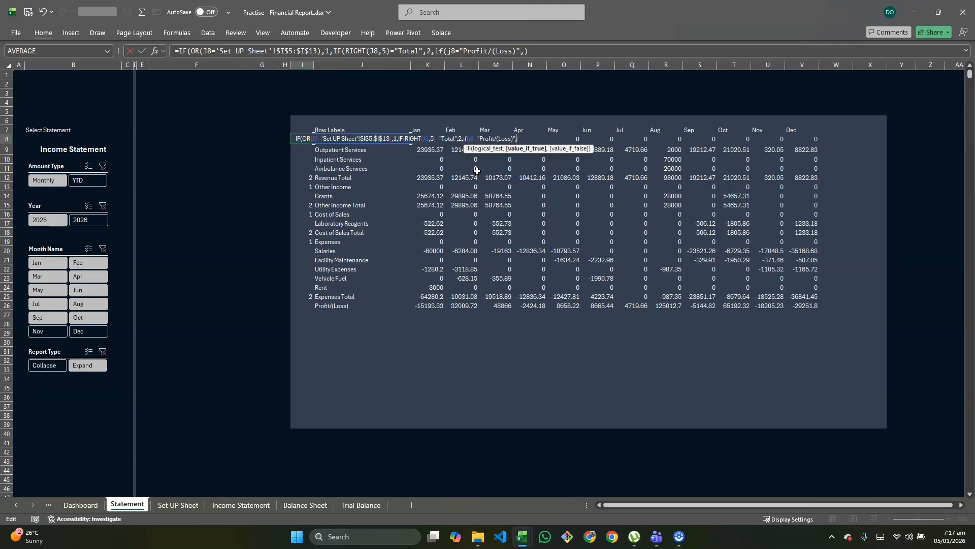
type("3,\"\"))")
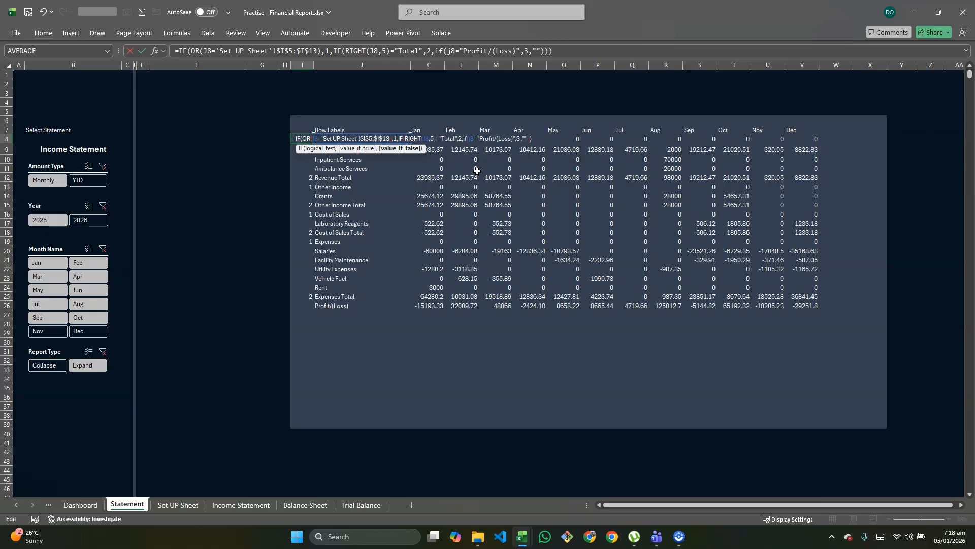
key("Return")
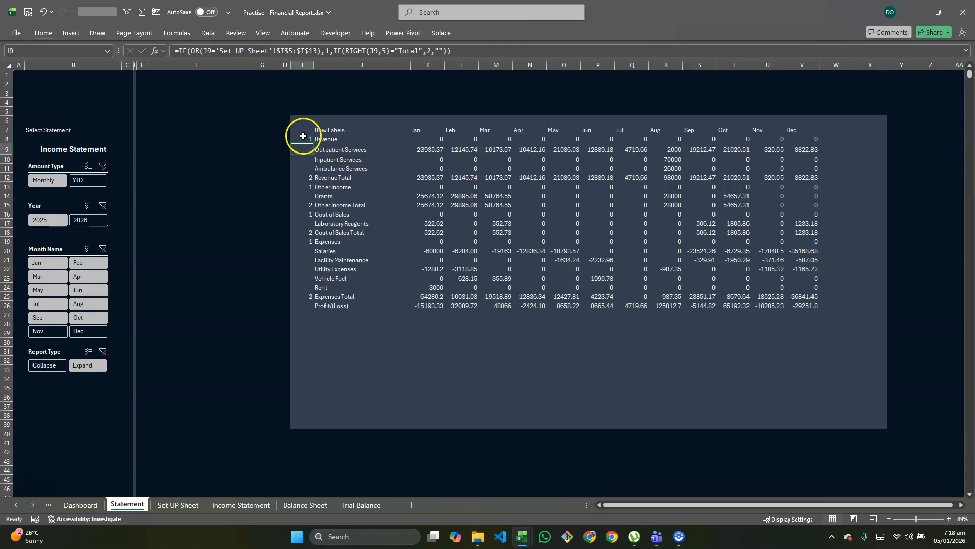
Step: Fill the extended three-condition formula from I8 down to I39
left_click(303, 137)
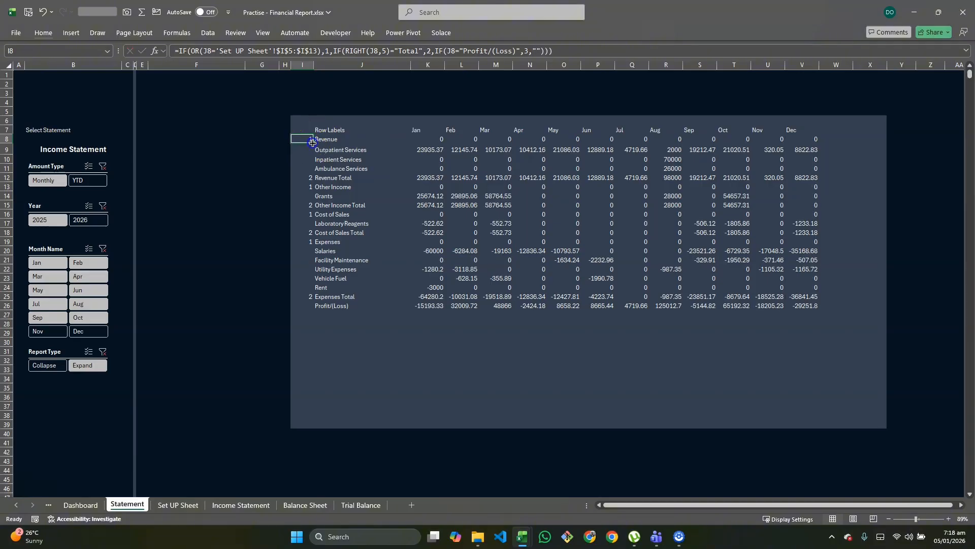
left_click_drag(305, 307, 308, 421)
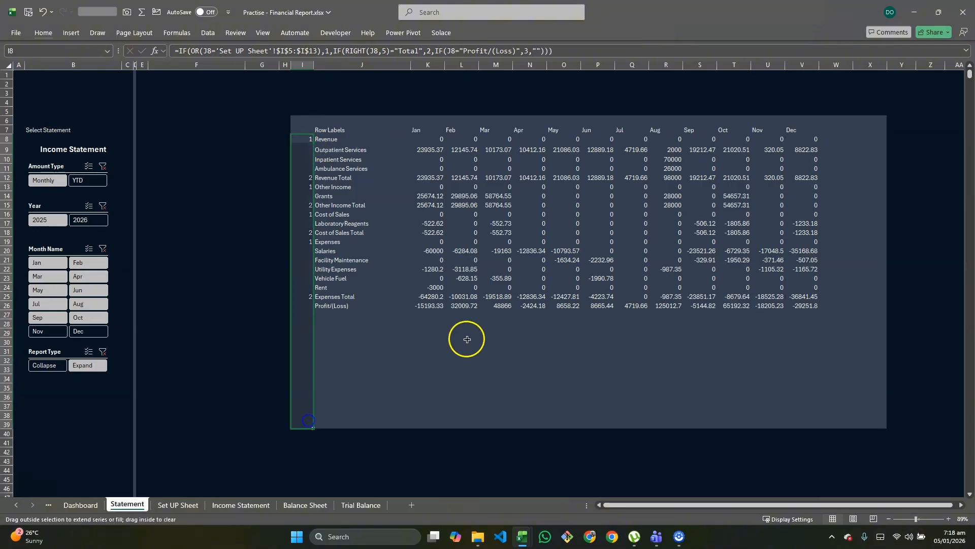
Step: Examine the nested IF formula in I8 and compare the helper flags with the heading, total and Profit/(Loss) rows
left_click(307, 140)
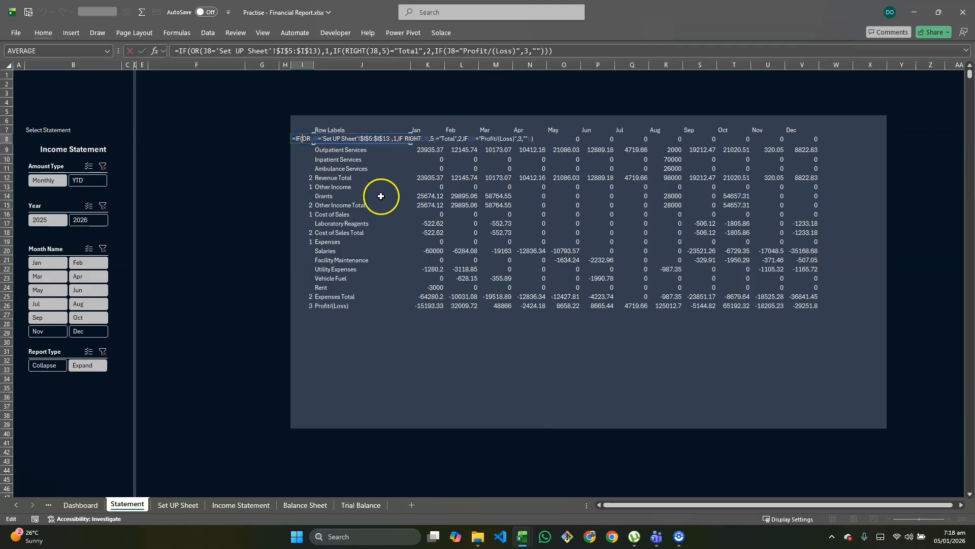
scroll(386, 207, "up", 5)
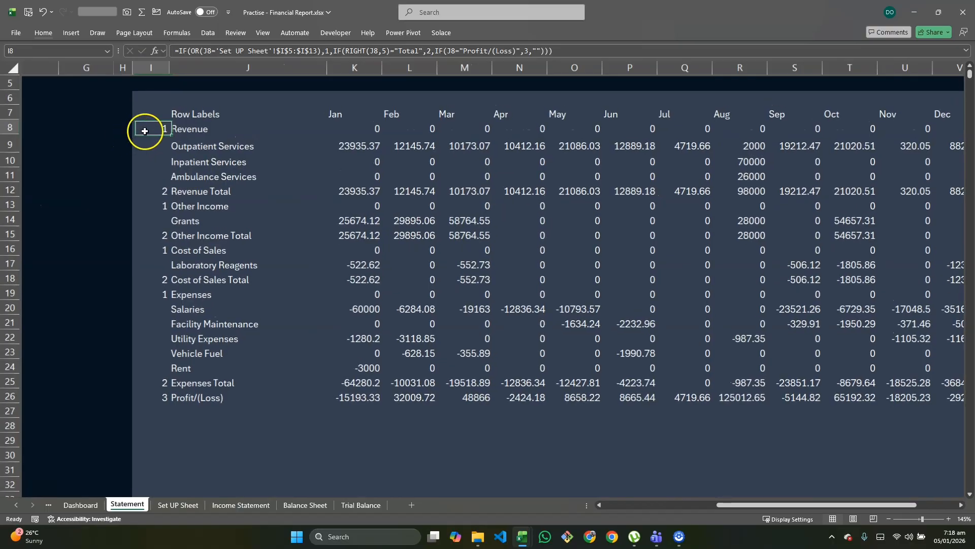
scroll(144, 130, "up", 1)
double_click(145, 132)
double_click(144, 144)
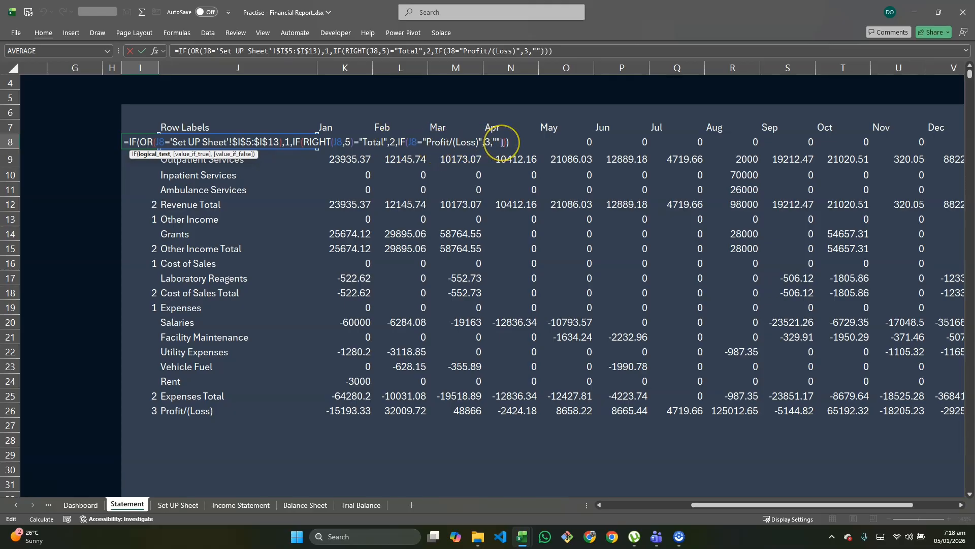
key("Return")
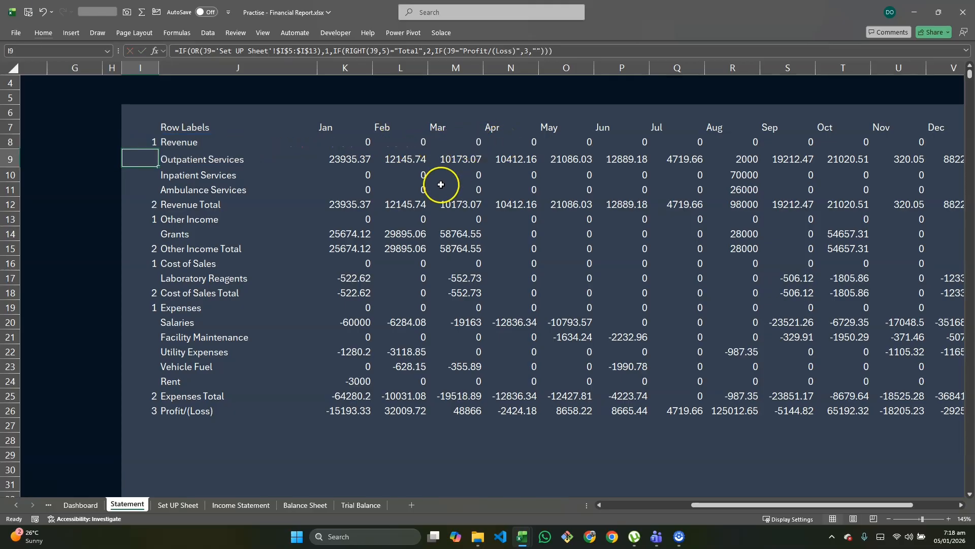
scroll(343, 199, "down", 1)
scroll(345, 197, "down", 1)
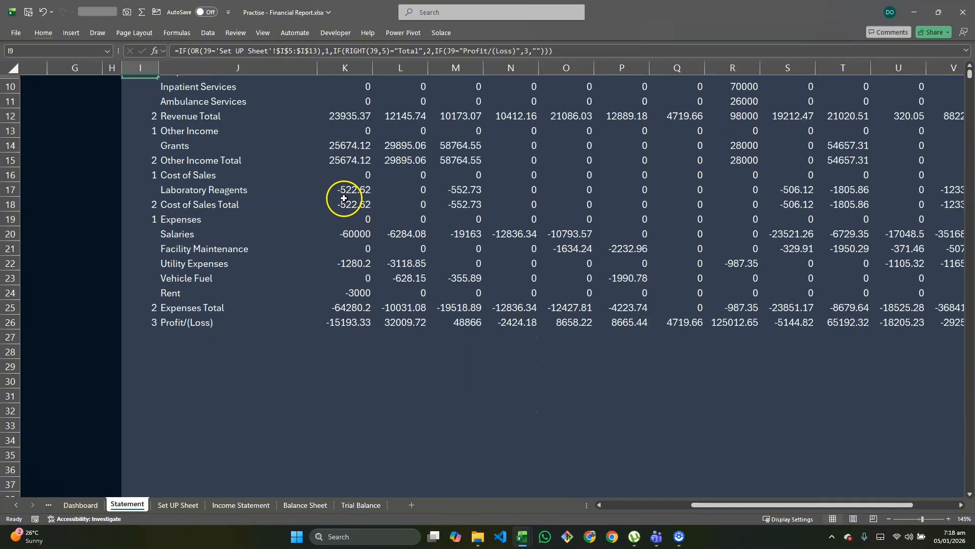
scroll(320, 193, "up", 2)
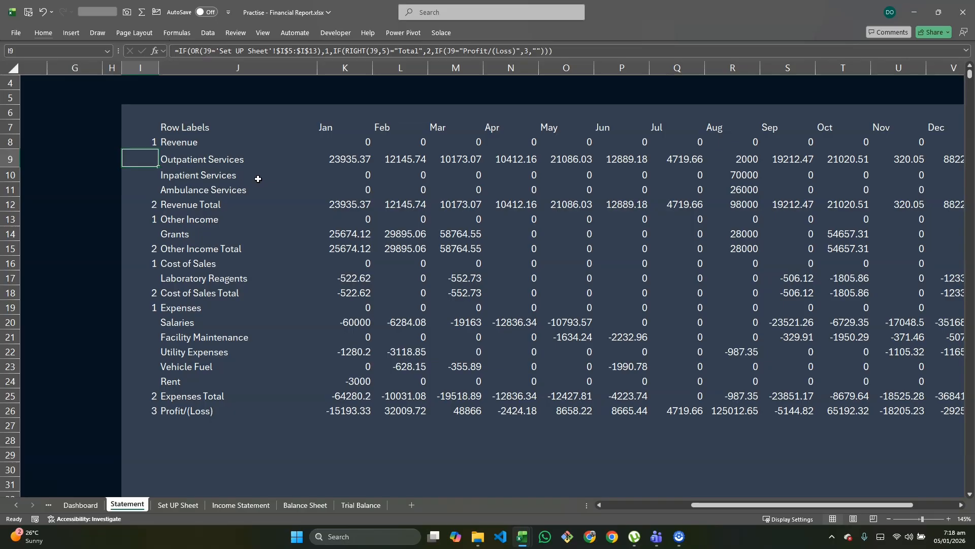
left_click(167, 142)
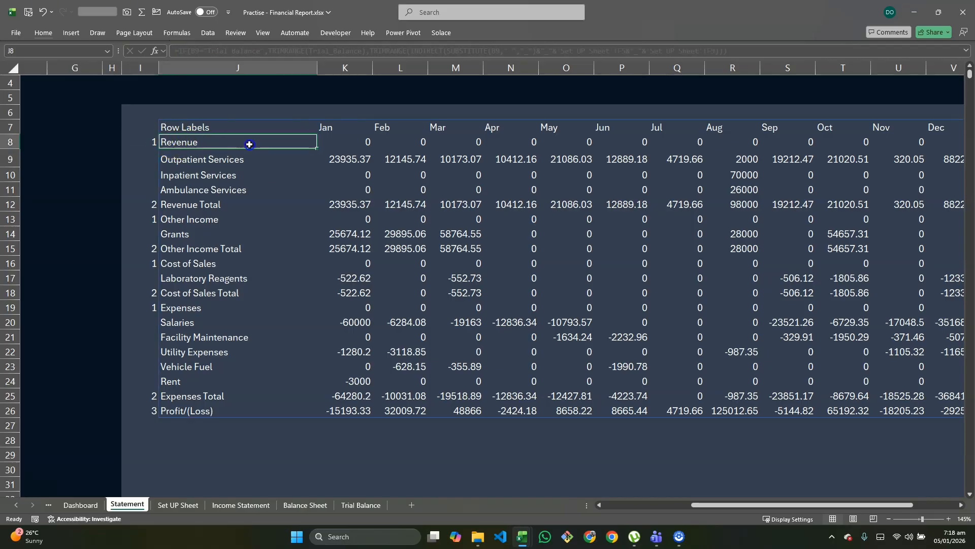
left_click_drag(173, 205, 409, 207)
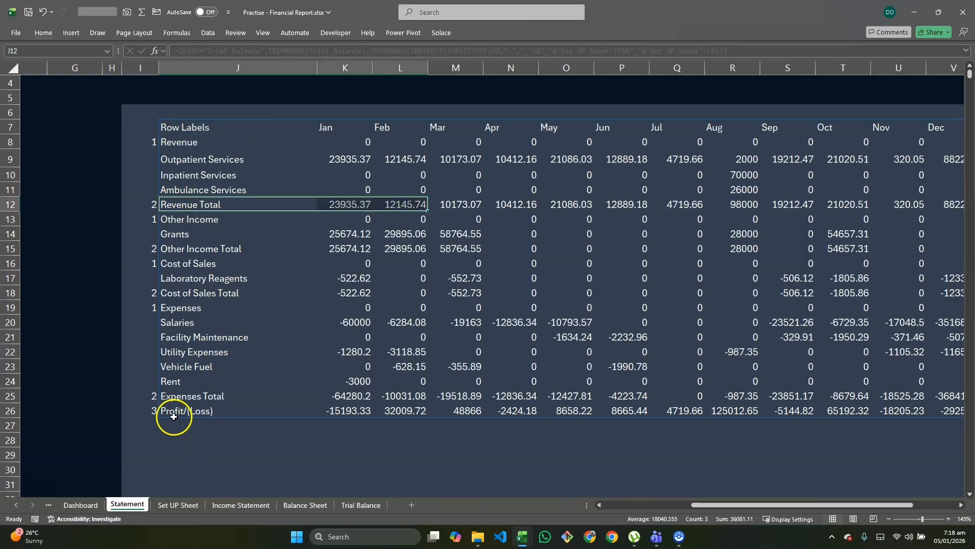
left_click_drag(173, 411, 485, 429)
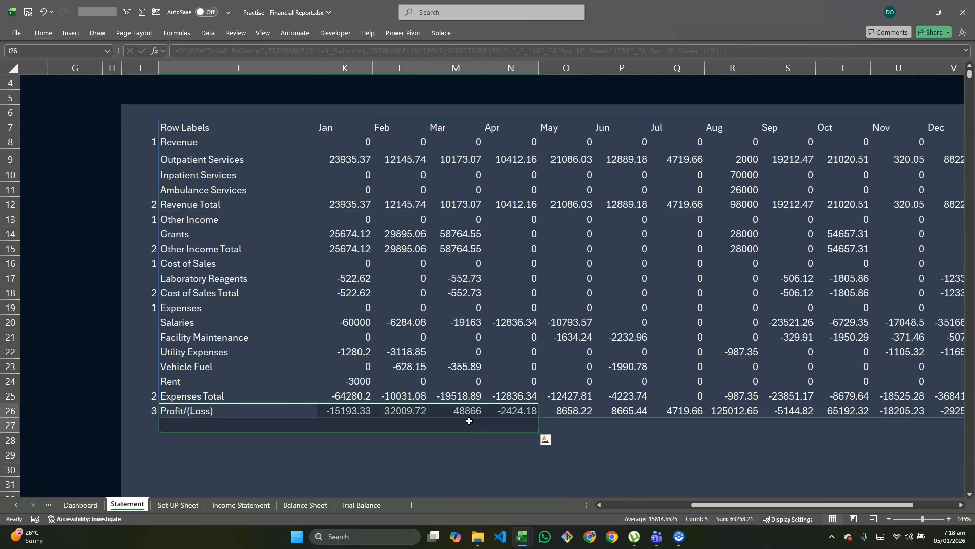
Step: Switch to the Financial report dashboard workbook to examine its Statement sheet formatting, and return to the Practise - Financial Report workbook
key("alt+Tab")
key("alt+Tab")
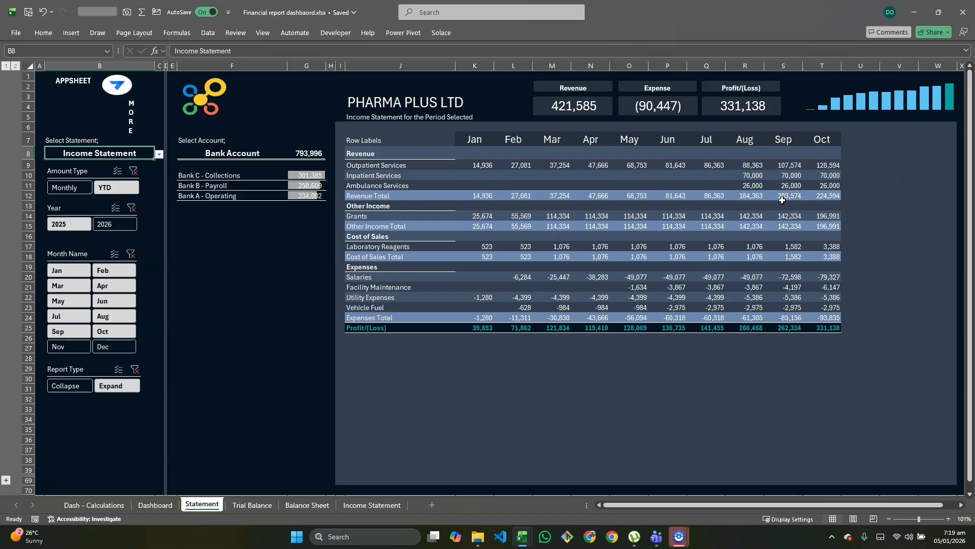
key("alt+Tab")
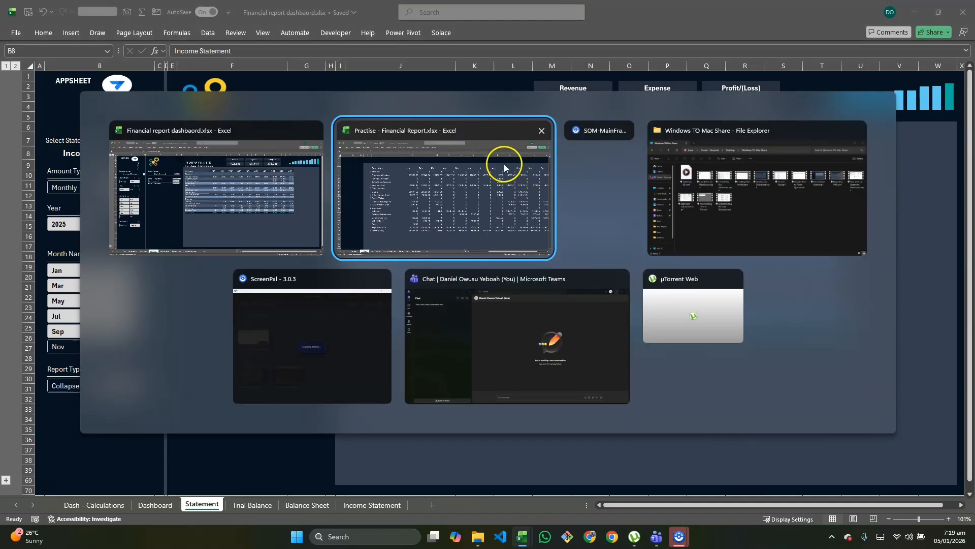
left_click(423, 163)
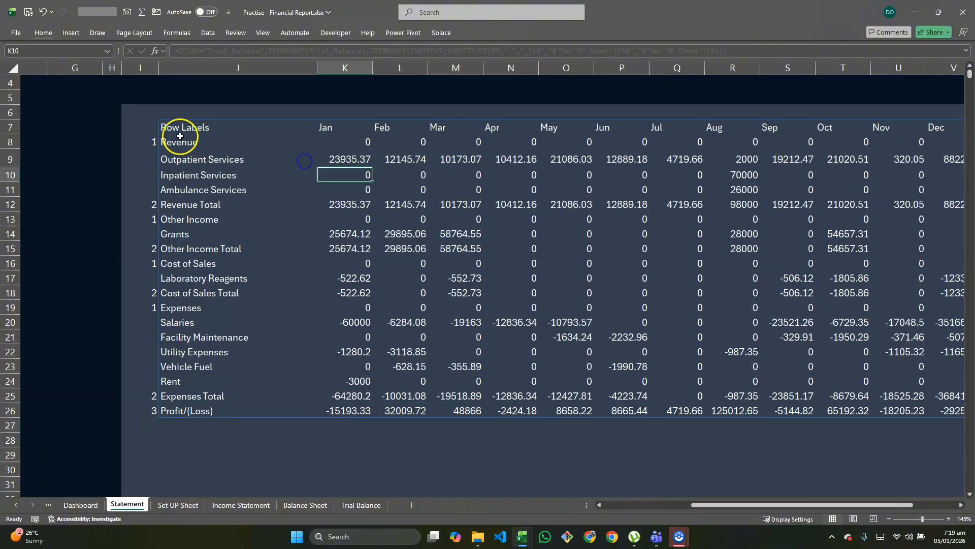
Step: Start a new conditional formatting rule for J8:X39 that uses a formula to determine which cells to format
left_click_drag(176, 140, 950, 478)
scroll(642, 263, "up", 3)
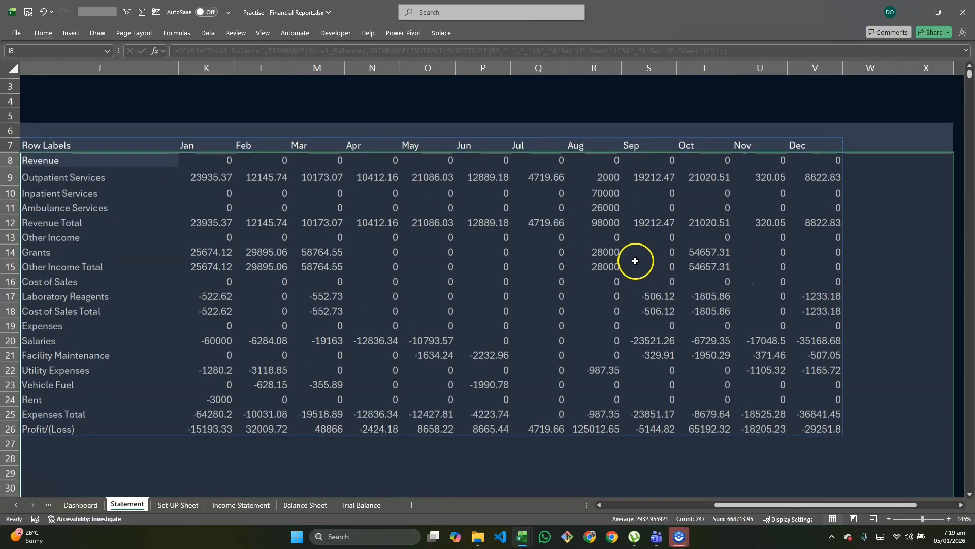
scroll(502, 247, "left", 2)
scroll(502, 248, "right", 2)
scroll(382, 227, "left", 5)
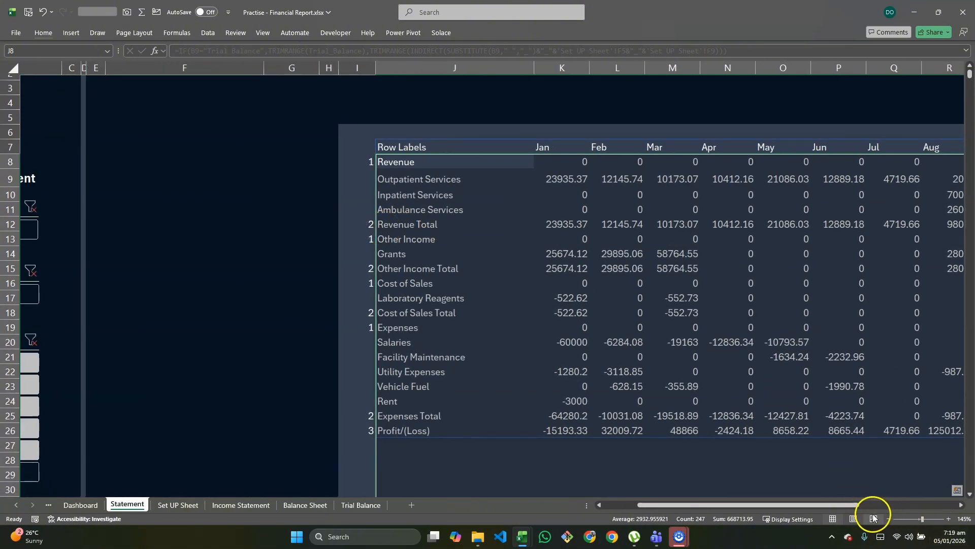
left_click(888, 518)
left_click(887, 518)
left_click(887, 518)
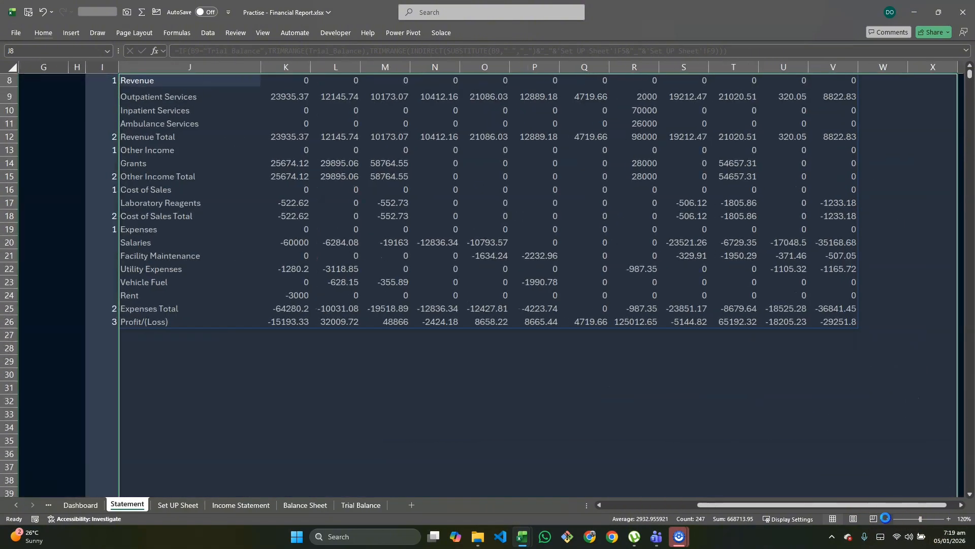
left_click(886, 518)
left_click(886, 519)
scroll(680, 380, "up", 2)
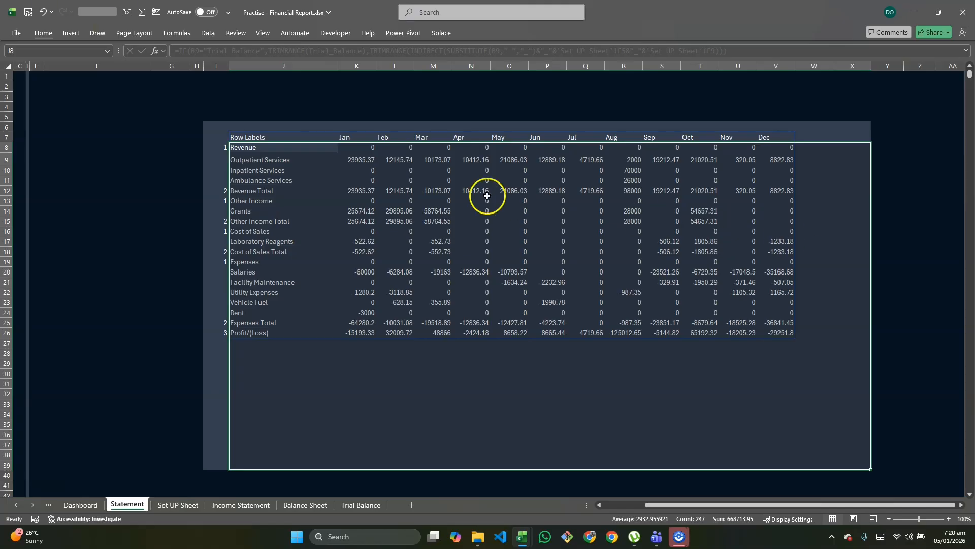
left_click(44, 35)
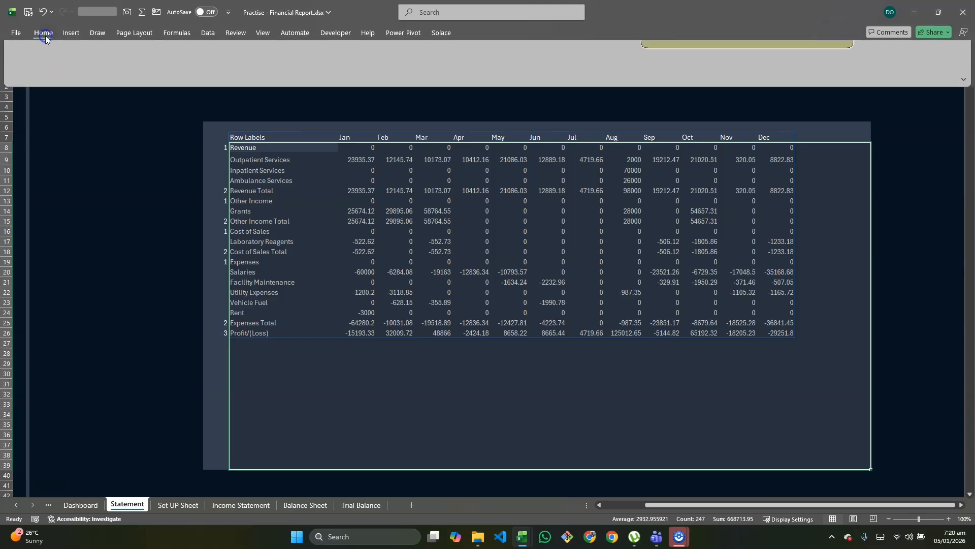
left_click(472, 71)
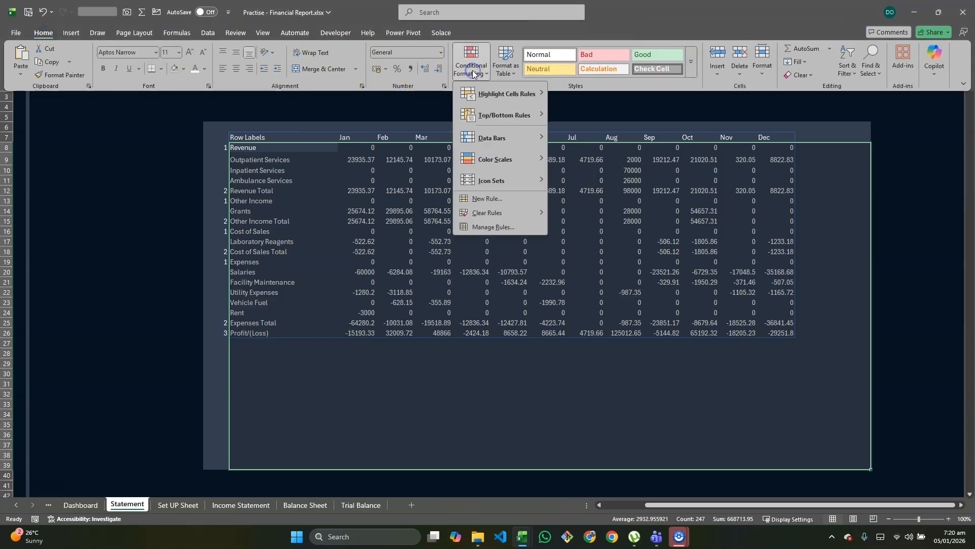
left_click(505, 203)
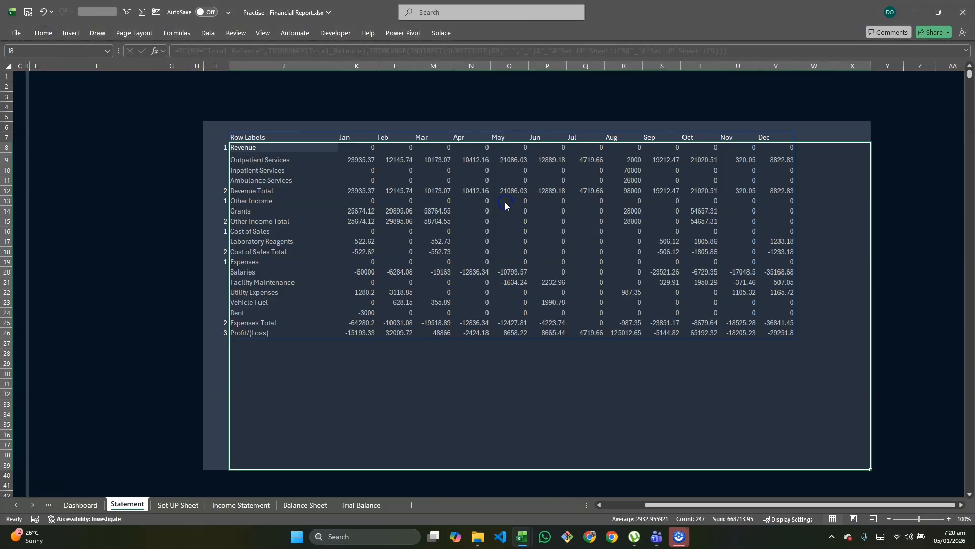
left_click(114, 200)
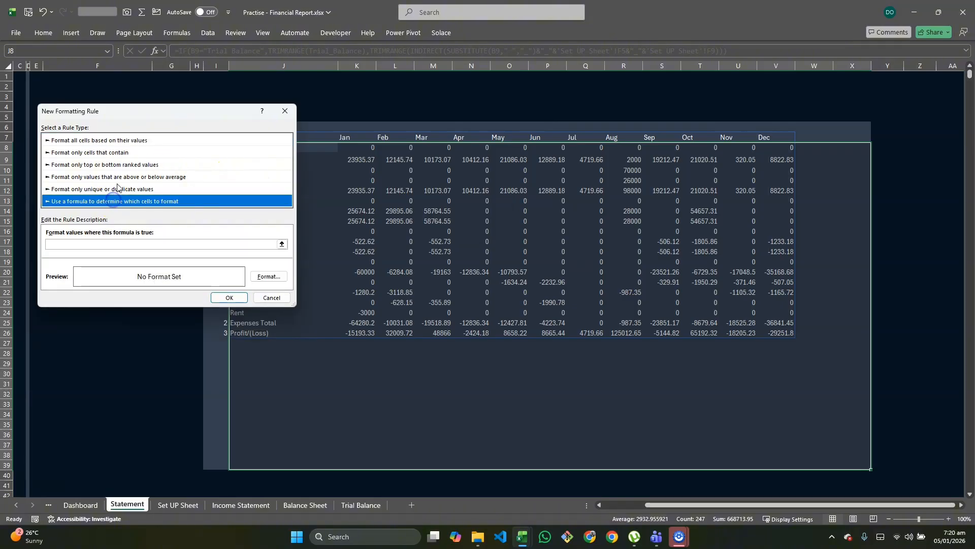
left_click_drag(154, 114, 511, 91)
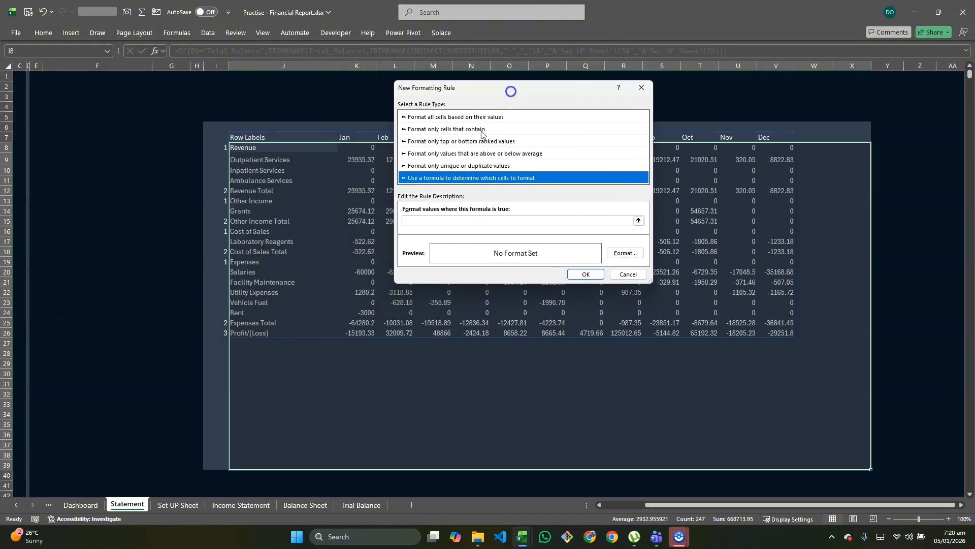
Step: Enter =iseven(row(j8)) as the formula of the new formatting rule
left_click(443, 219)
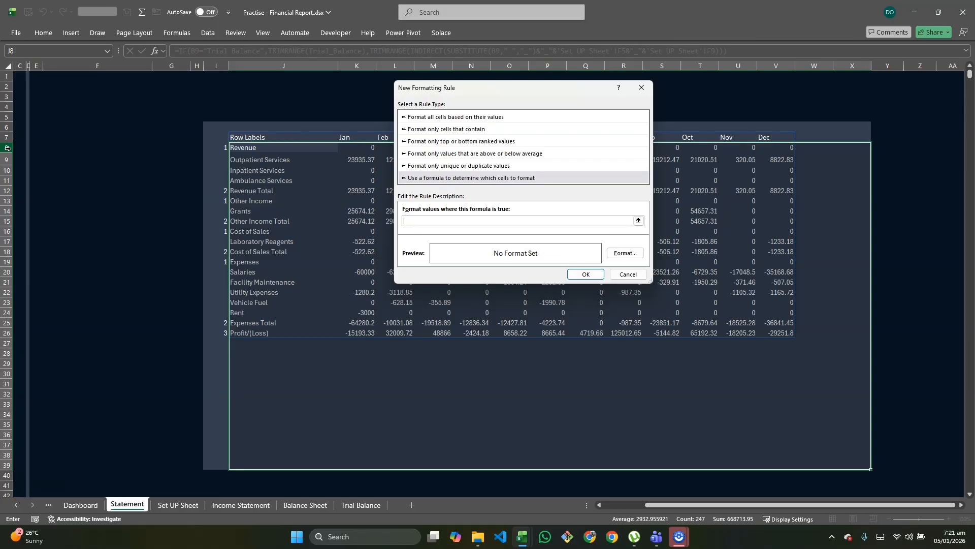
left_click(7, 169)
type("even")
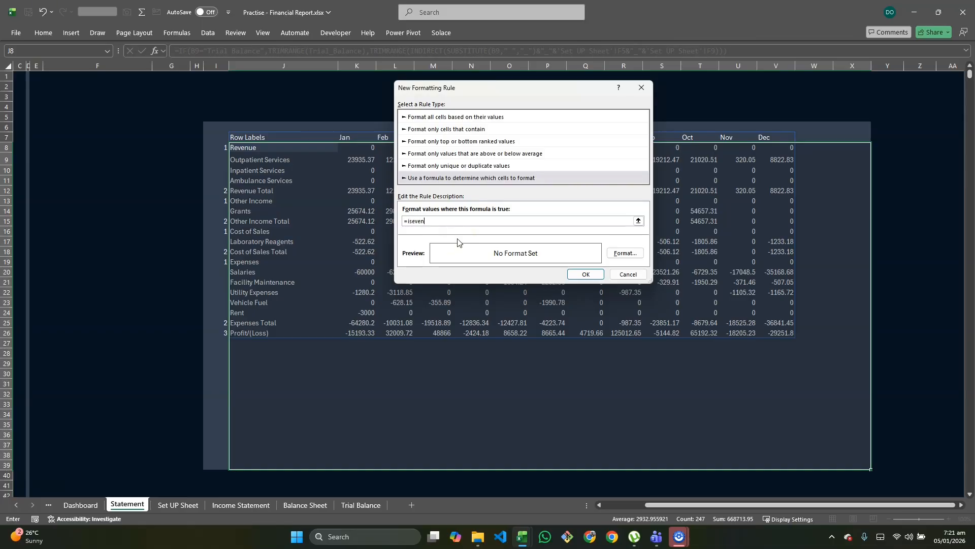
type("(row(j8)")
Step: Give the new rule a light orange background fill and create the rule
left_click(624, 253)
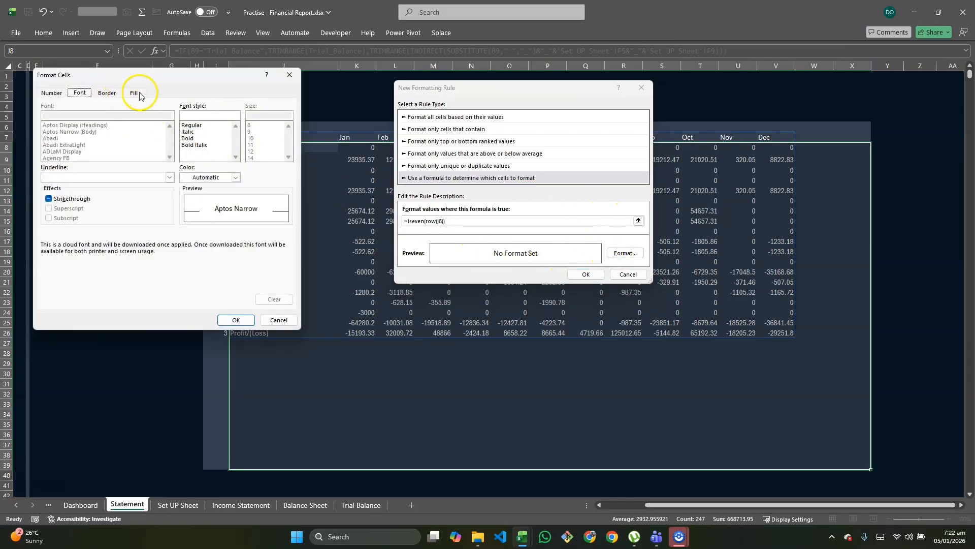
left_click(135, 94)
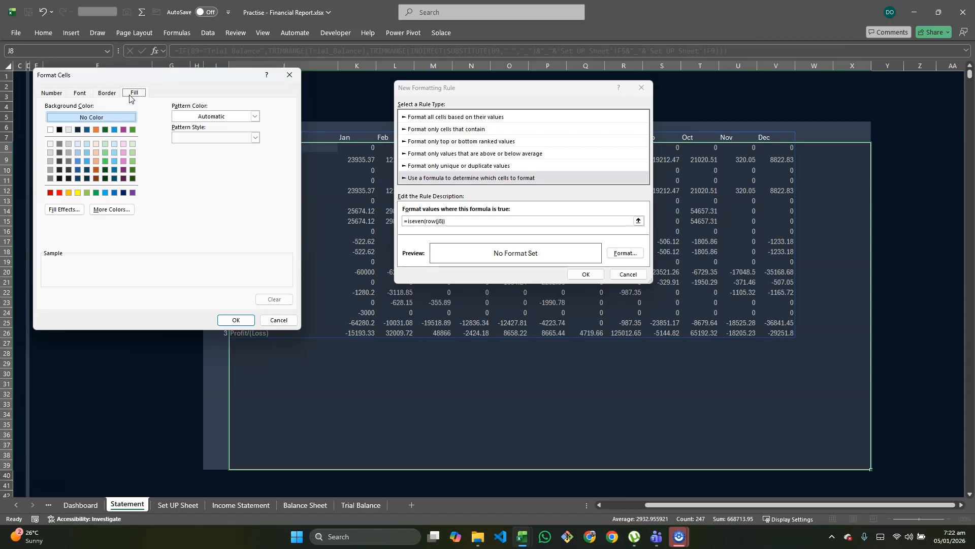
left_click(96, 144)
left_click(236, 320)
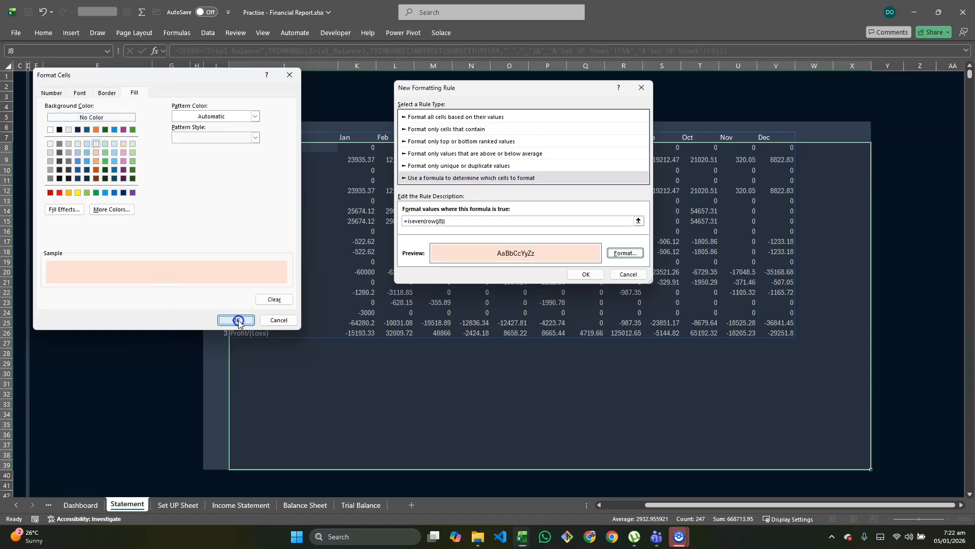
left_click(586, 274)
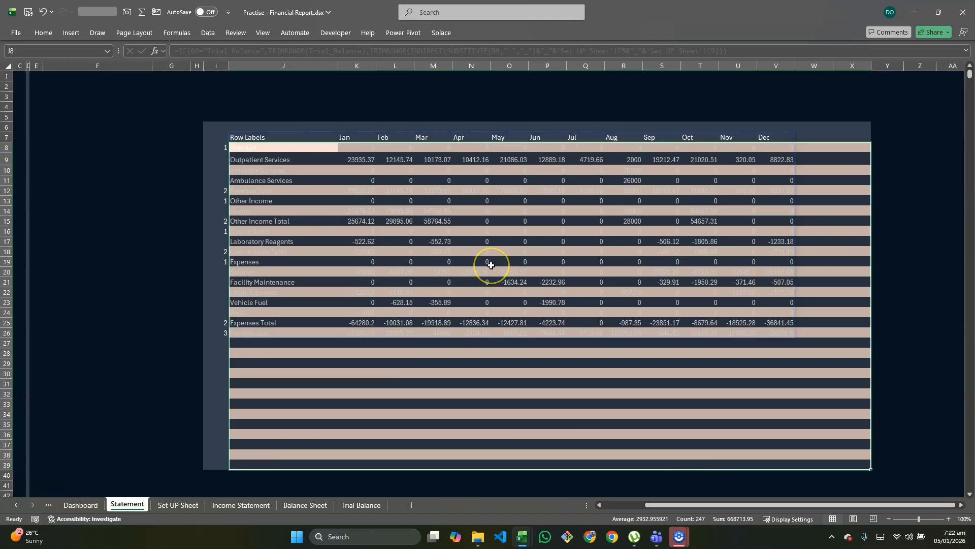
Step: Edit the banding rule's formula, wrapping ISEVEN(ROW(J8)) in an AND function with $j8<>"" as the first condition
left_click(426, 251)
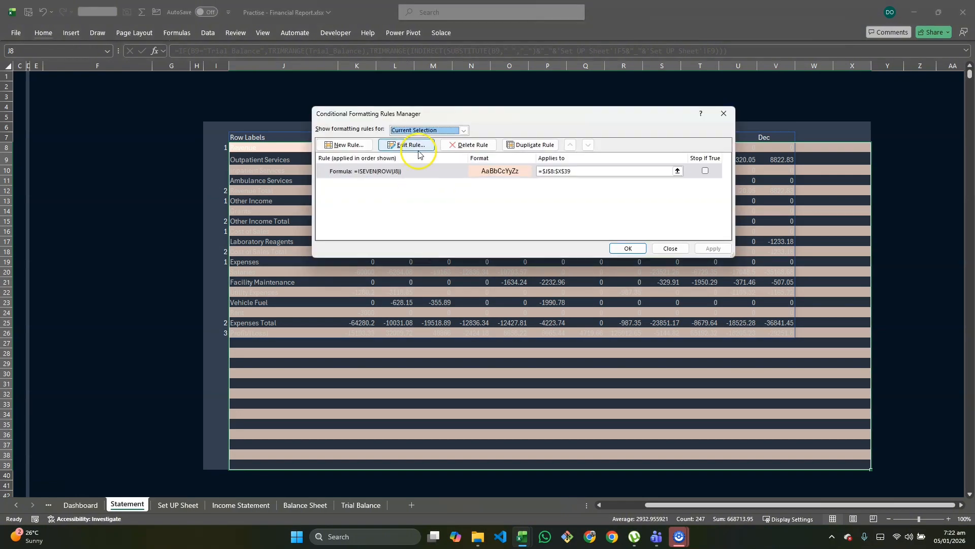
left_click(405, 146)
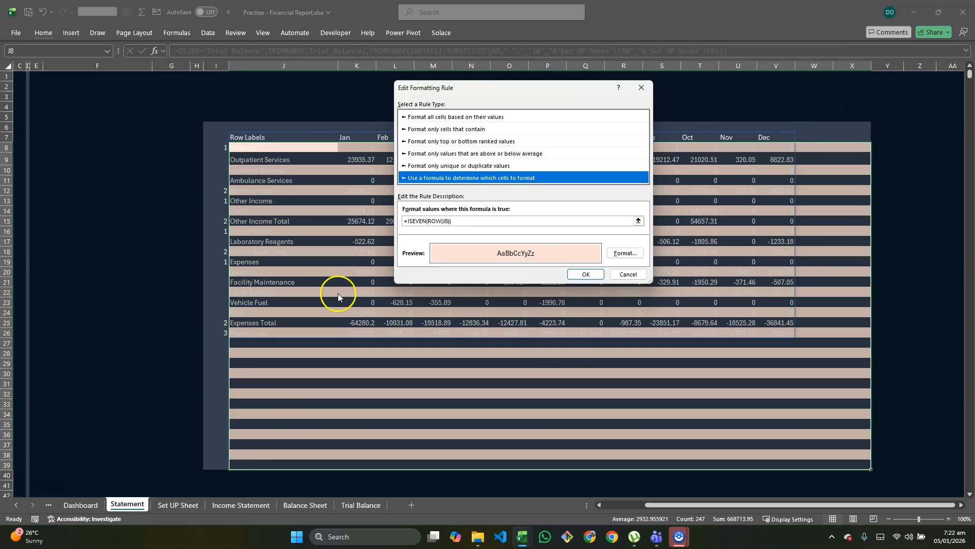
left_click(407, 222)
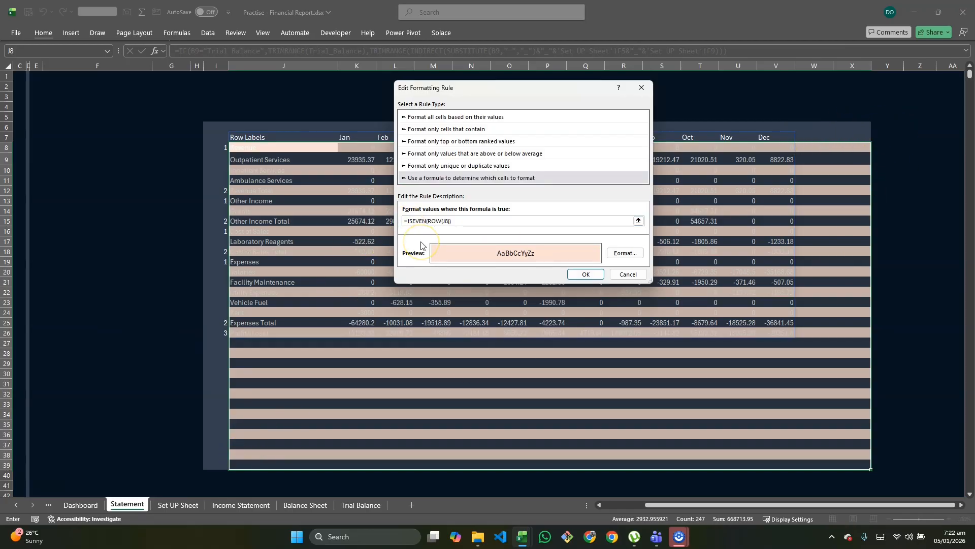
type("and")
type("(")
type("$IS")
key("BackSpace")
key("BackSpace")
key("BackSpace")
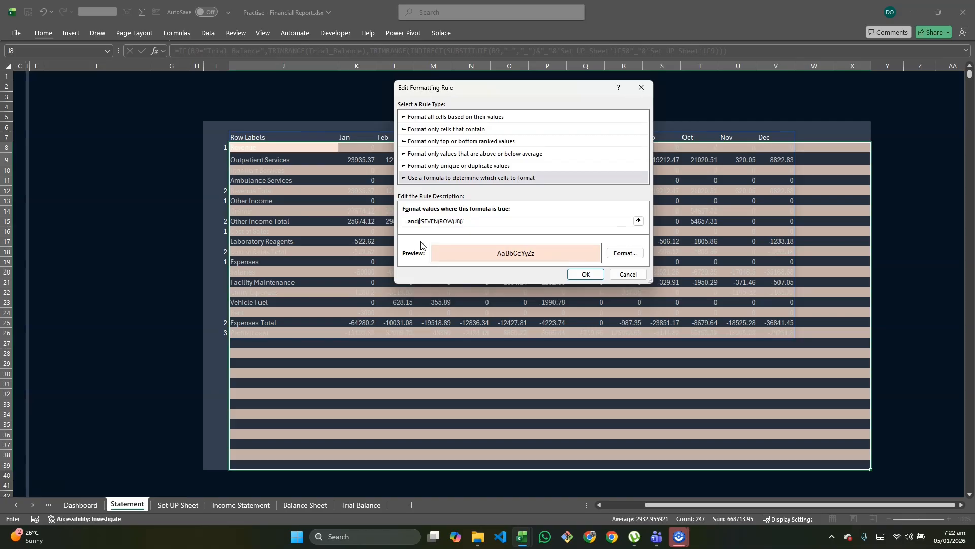
type("$j8<>\"\",")
Step: Add J$7<>"" as the last condition, completing =and($j8<>"",ISEVEN(ROW(J8)),J$7<>""), and apply the edited rule
left_click(492, 222)
type(",")
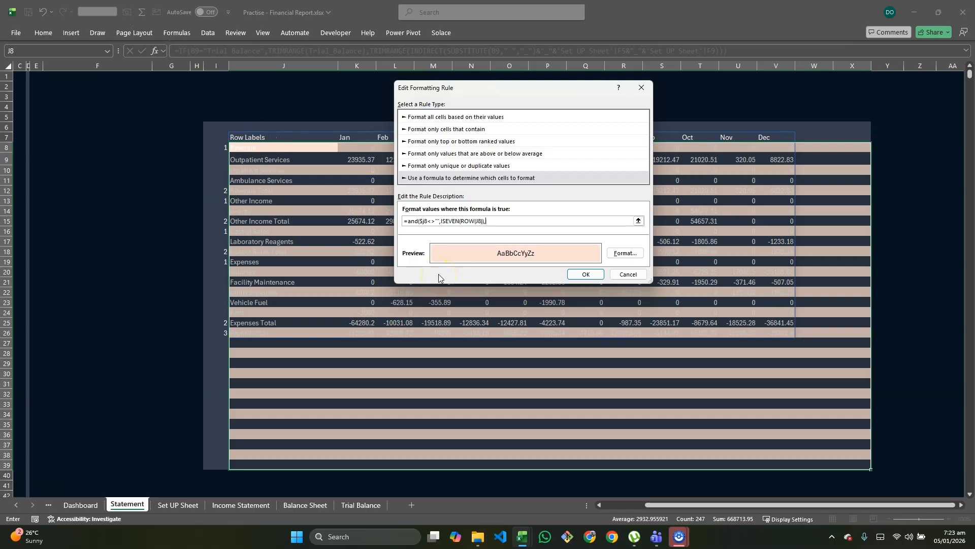
type("J$7<>\"\")")
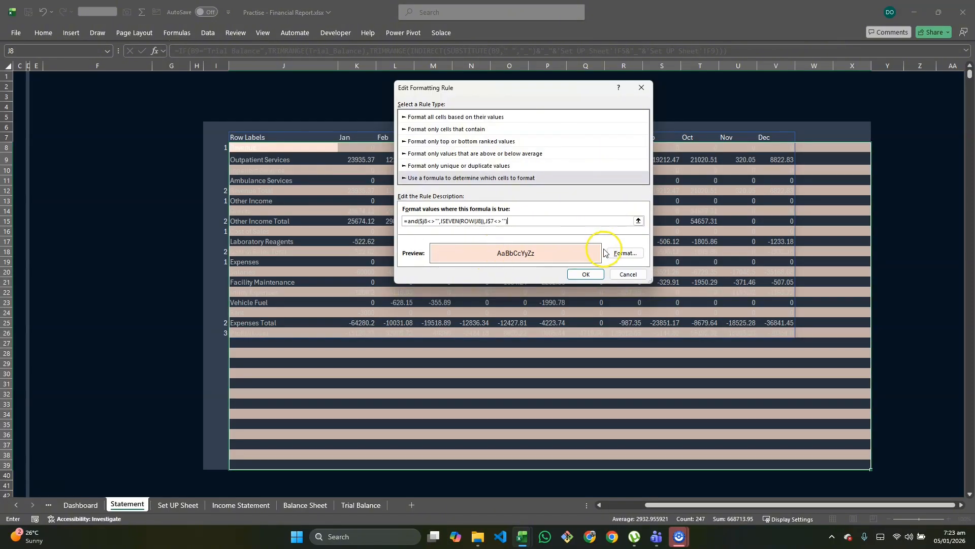
left_click(593, 274)
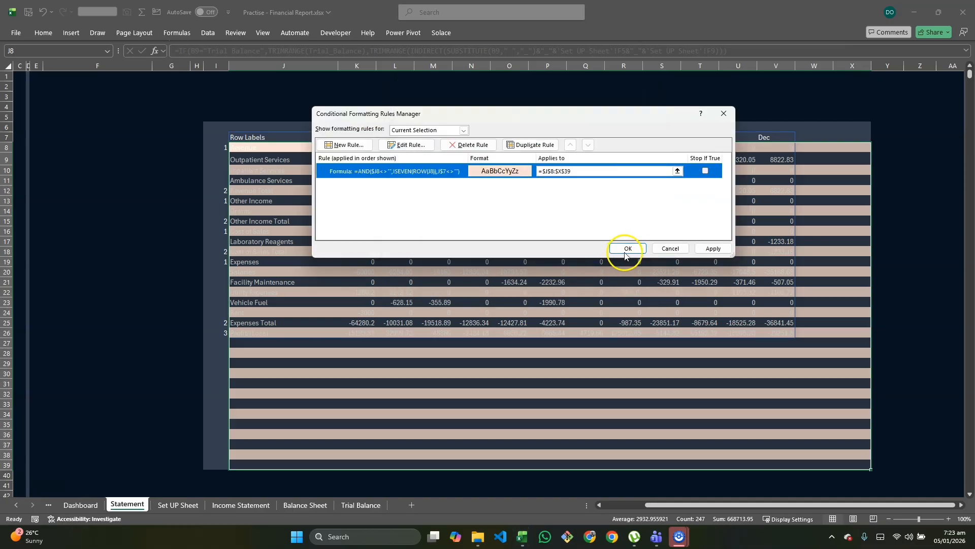
left_click(711, 249)
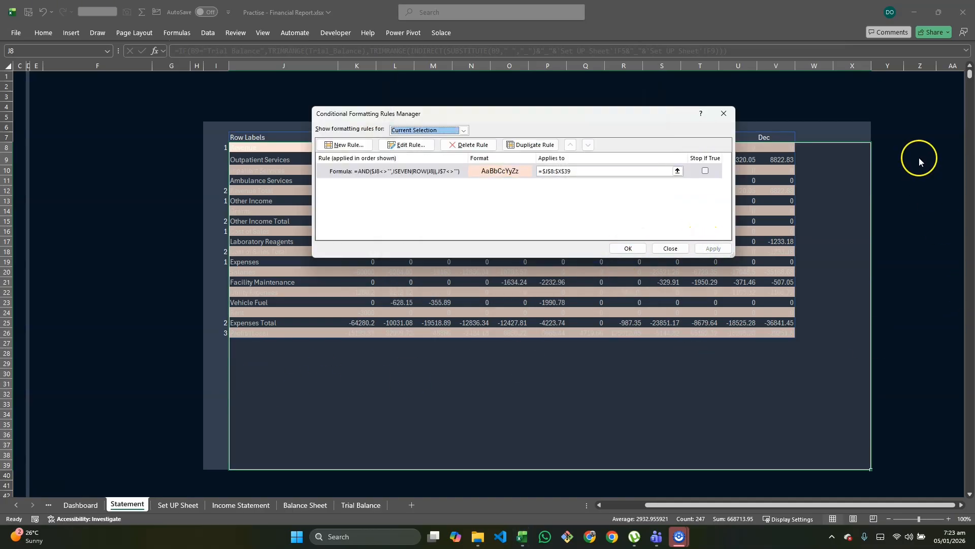
Step: Set the banding rule's fill to the custom colour #435469 and apply the change
left_click(419, 171)
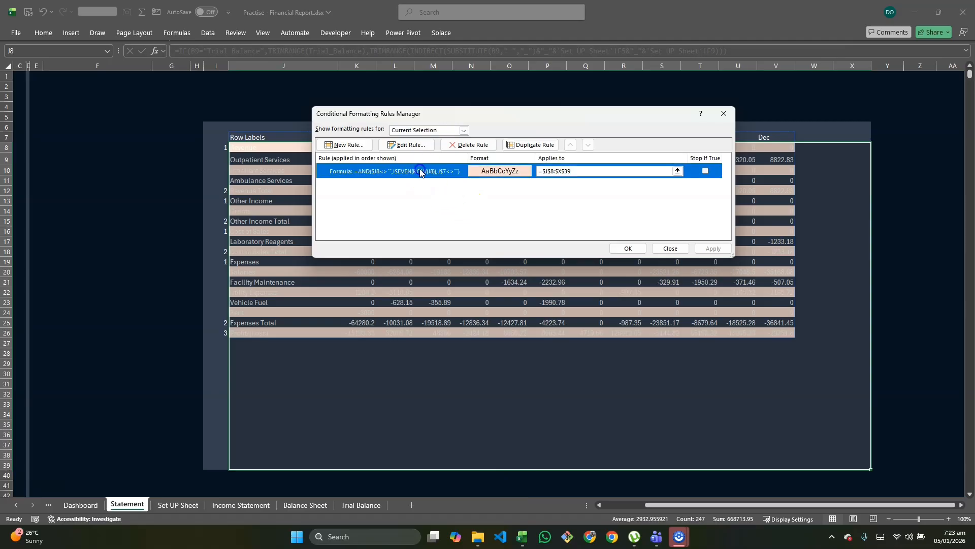
left_click(406, 145)
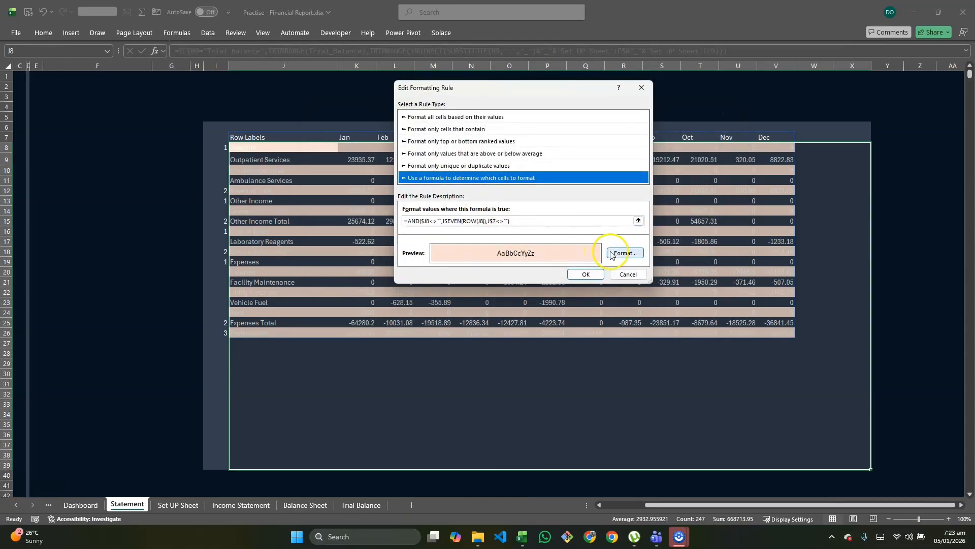
left_click(622, 252)
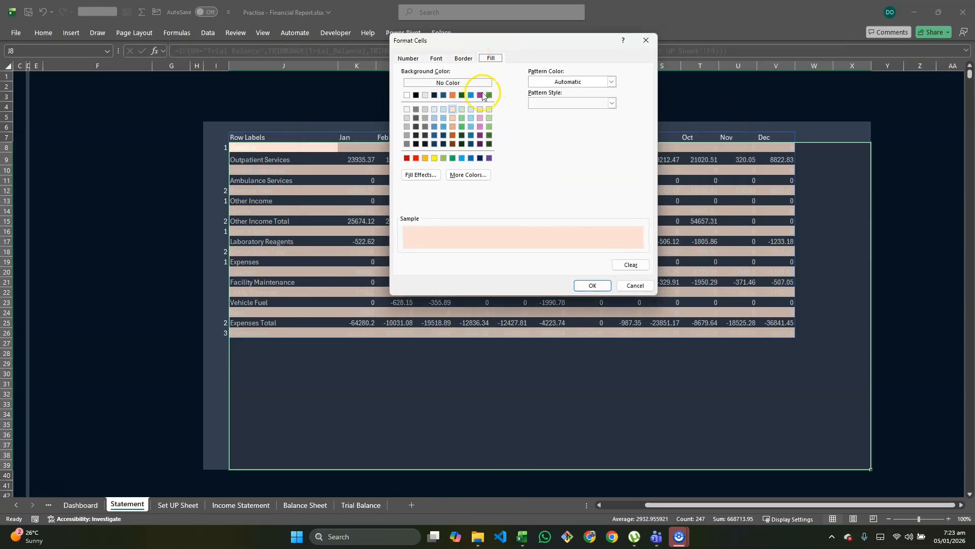
left_click(465, 175)
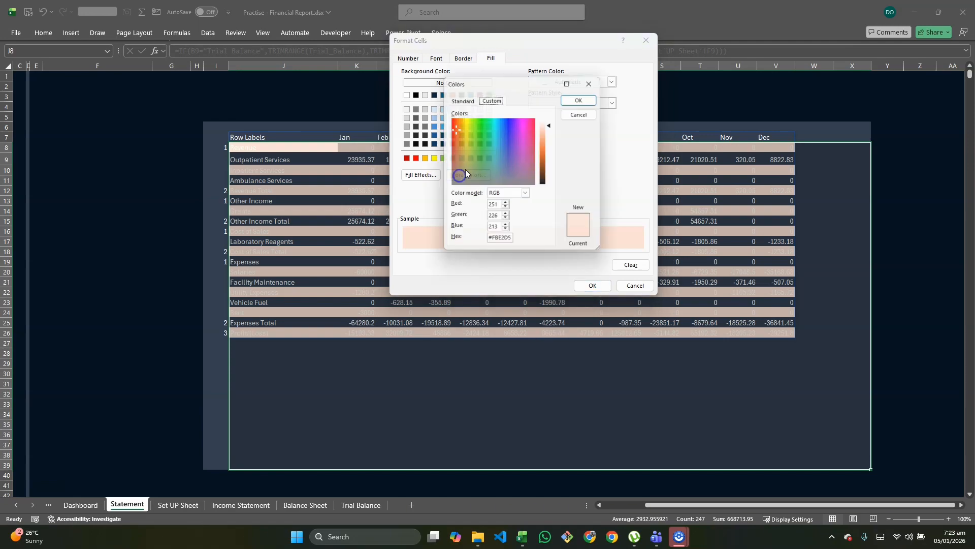
left_click_drag(514, 242, 488, 243)
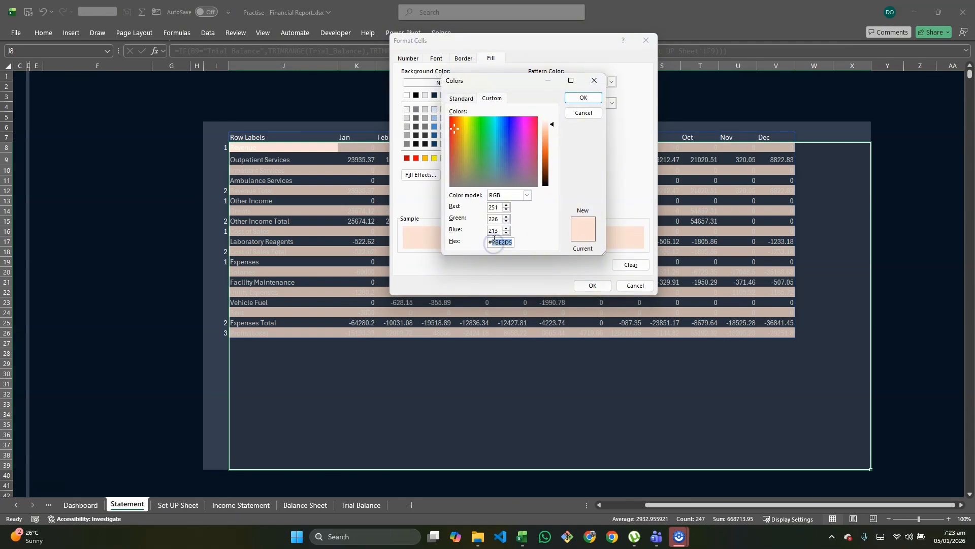
type("#")
type("A")
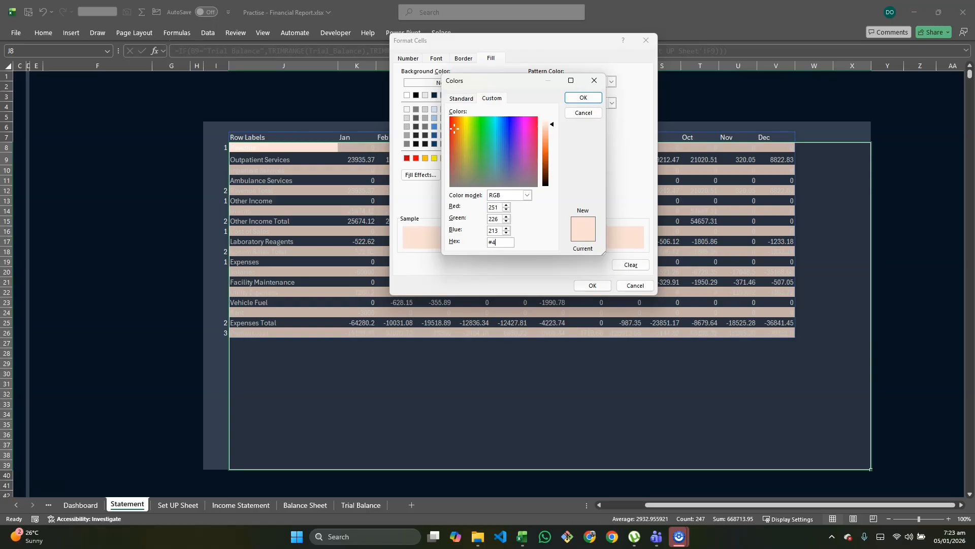
type("35")
key("BackSpace")
key("BackSpace")
key("BackSpace")
type("#435")
type("6")
key("BackSpace")
type("469")
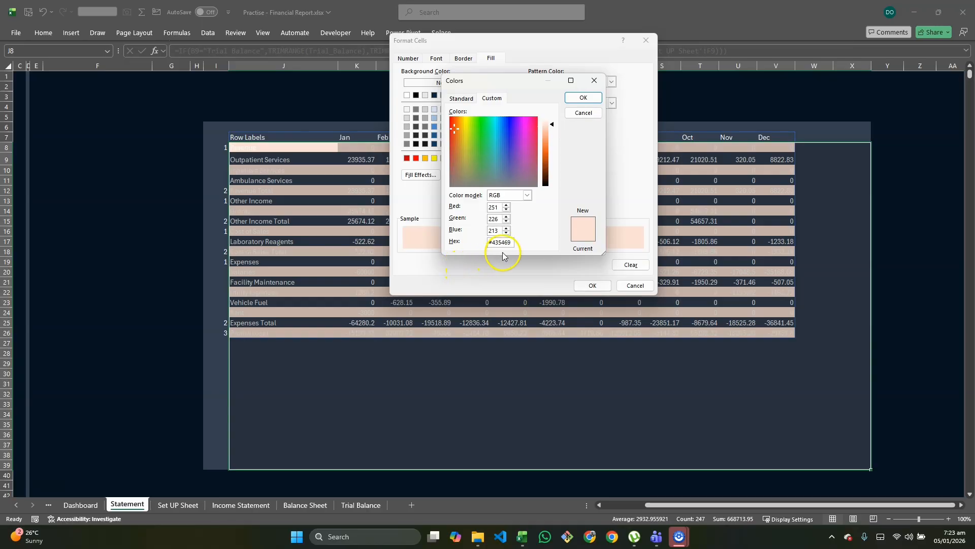
left_click(592, 98)
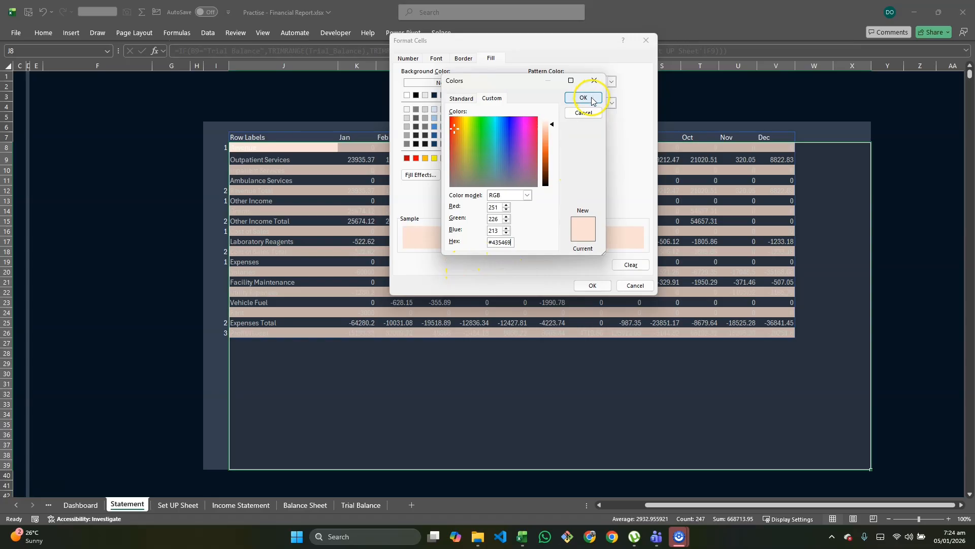
left_click(591, 287)
left_click(585, 275)
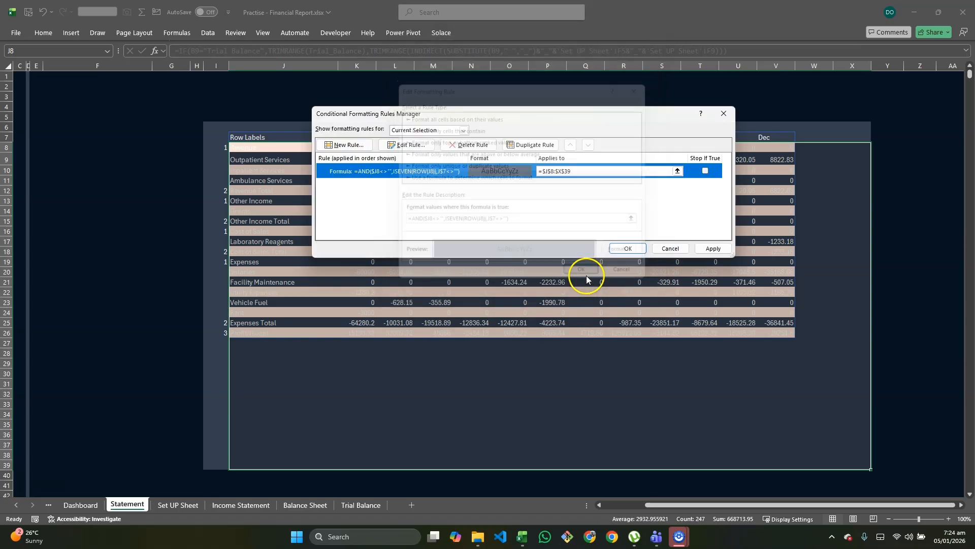
left_click(707, 248)
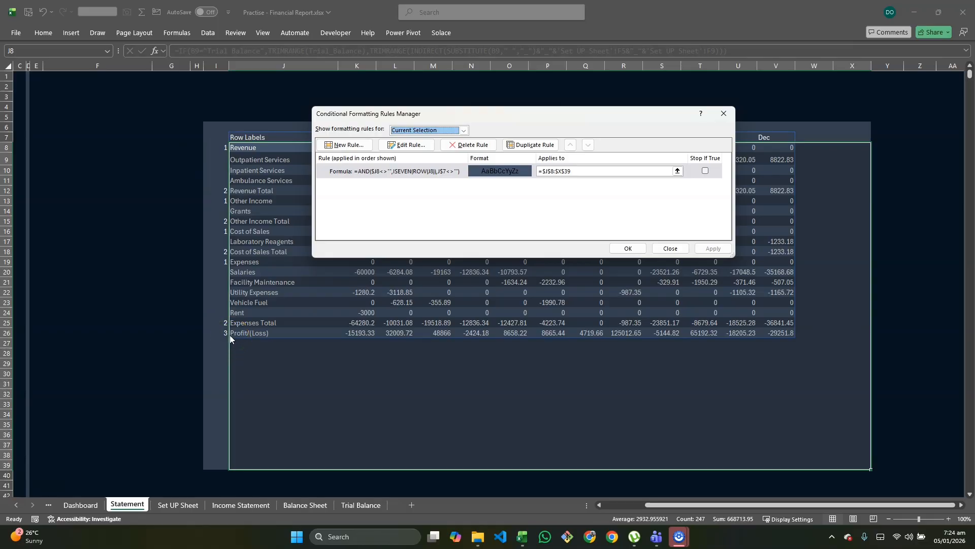
Step: Start another conditional formatting rule for J8:X39 that uses a formula to determine which cells to format
left_click(347, 145)
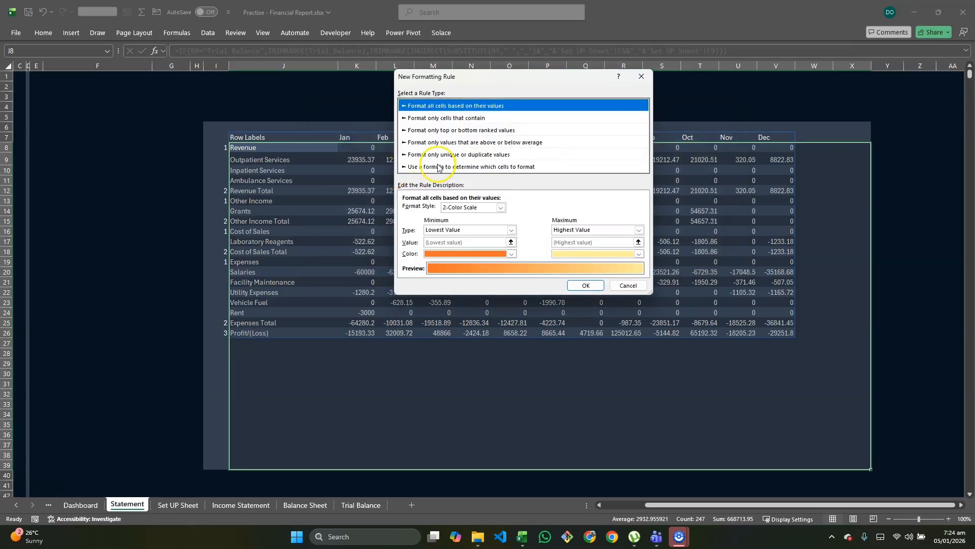
left_click(428, 167)
left_click(452, 211)
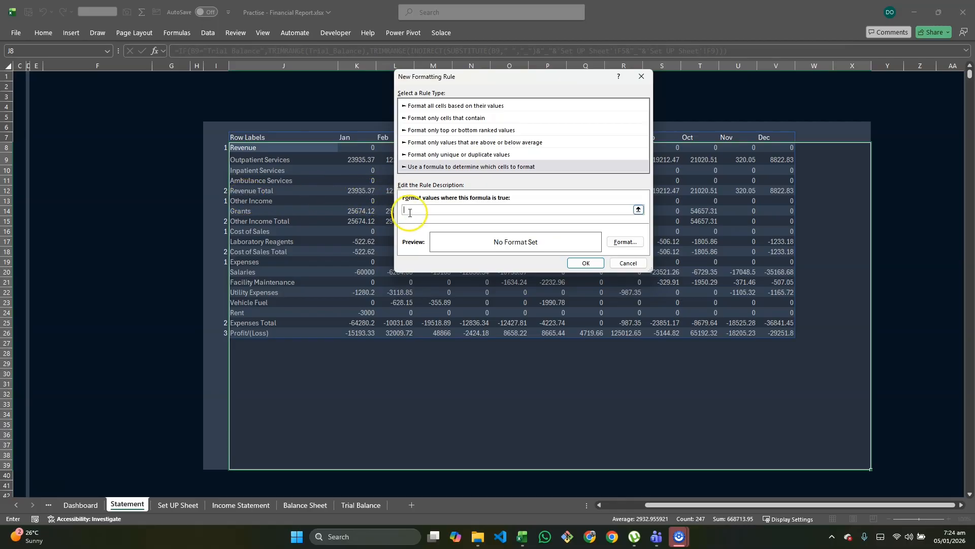
Step: Check the row formatting on the Financial report dashboard workbook's Statement sheet, and return to the Practise - Financial Report workbook
key("alt+Tab")
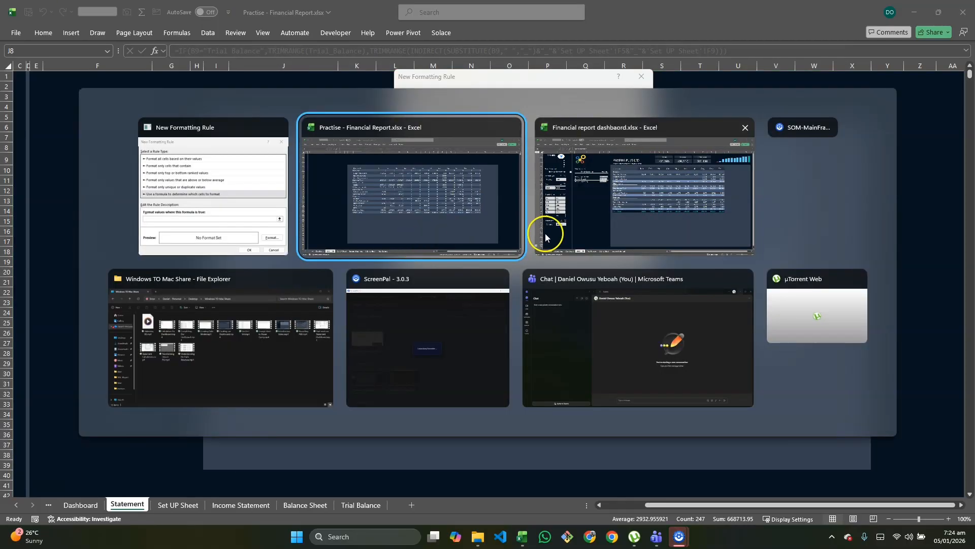
key("alt+Tab")
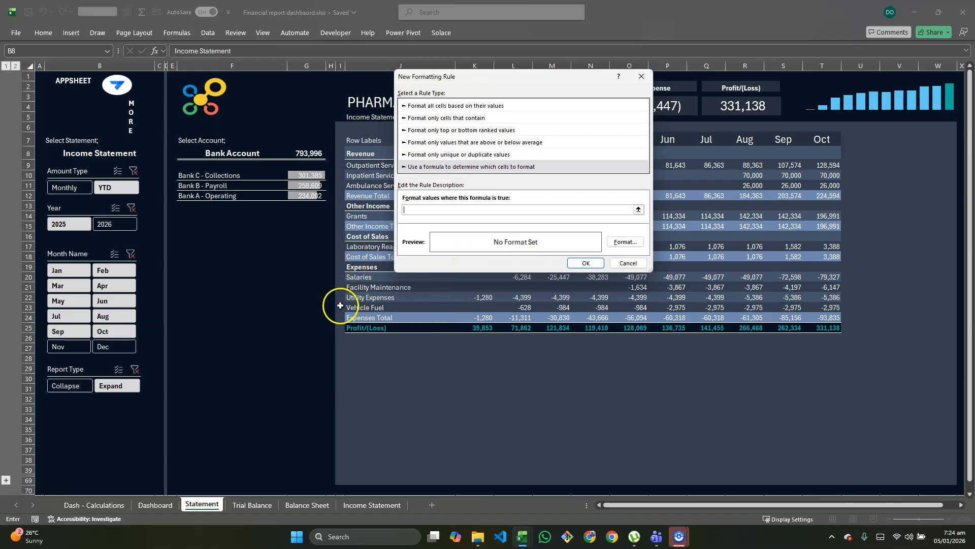
key("alt+Tab")
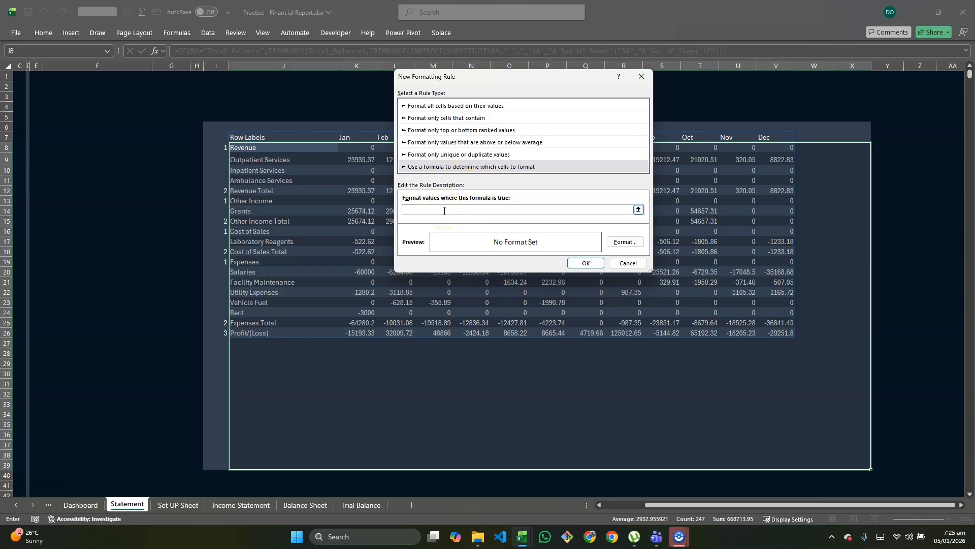
Step: Enter =and($j8<>"",J$7<>"",$I8=2) as the new rule's formula to target the total rows
type("and($j8<>\"\",J$7")
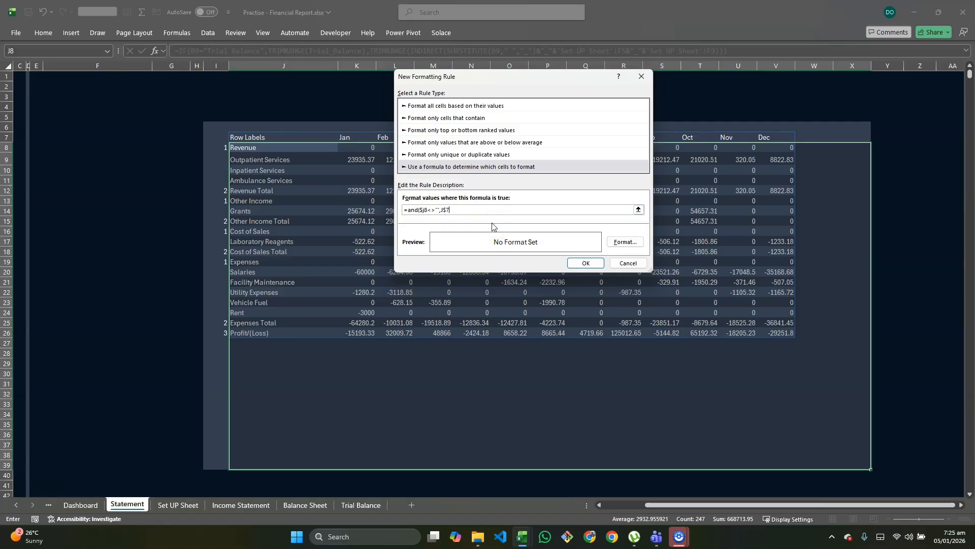
type("<>\"\",")
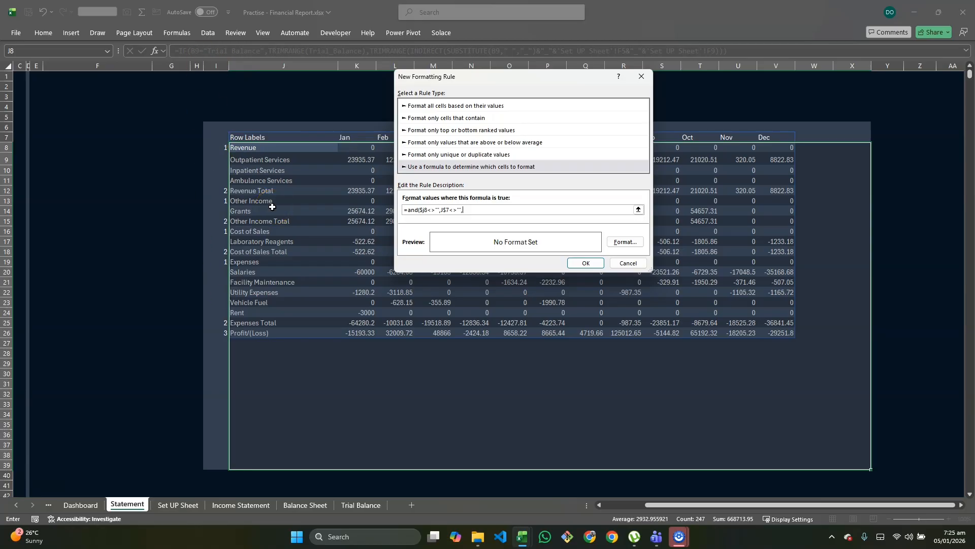
type("$I8=2")
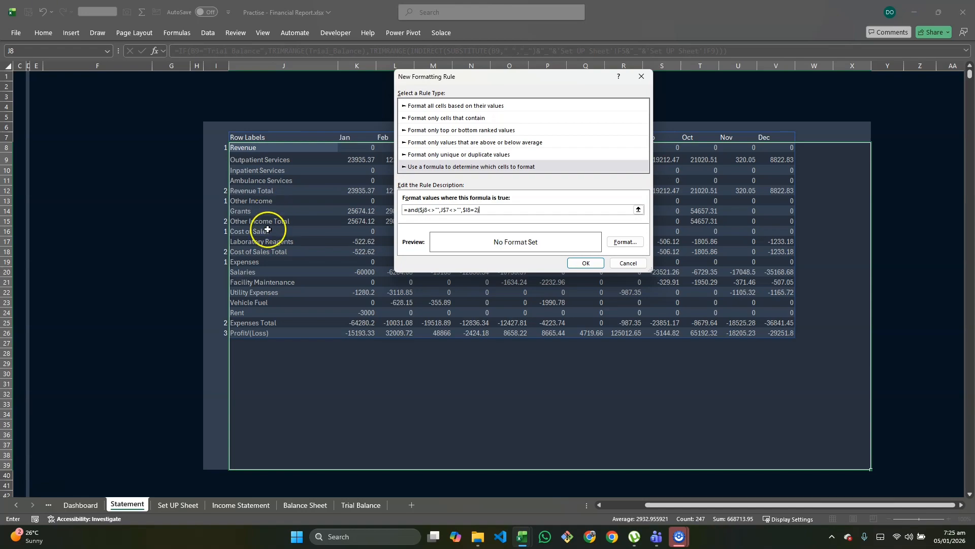
Step: Set the total-row rule's fill to the custom colour #6E88A6 and apply the rule to the statement range
left_click(624, 243)
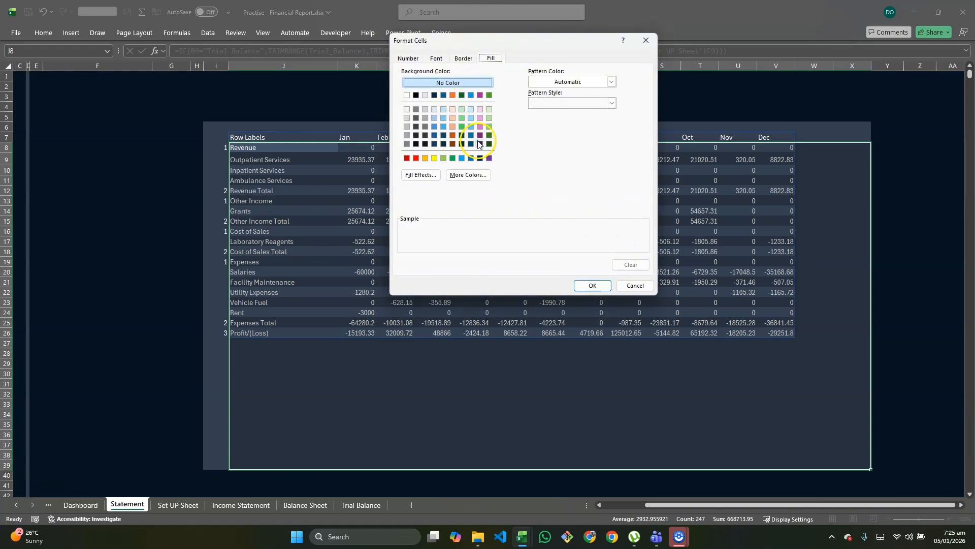
left_click(469, 175)
left_click(496, 99)
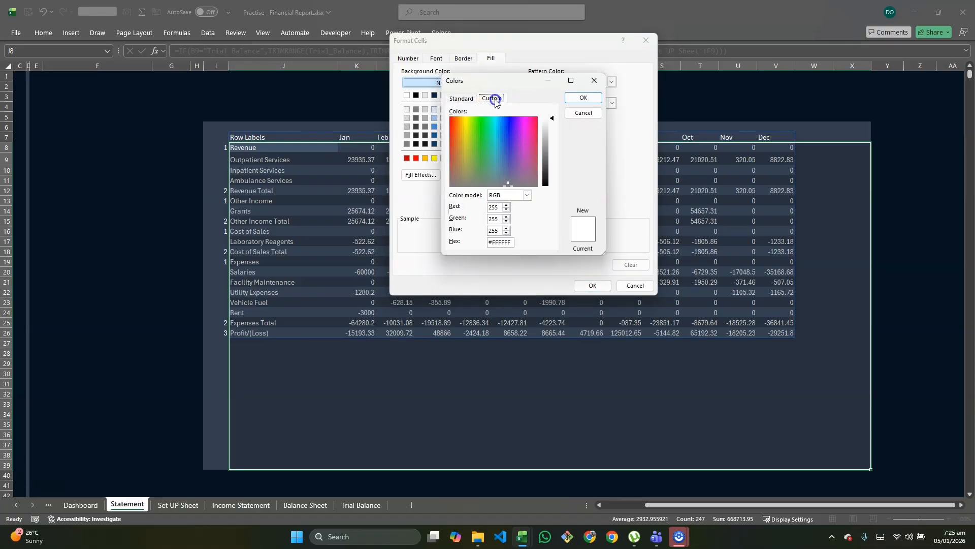
double_click(492, 244)
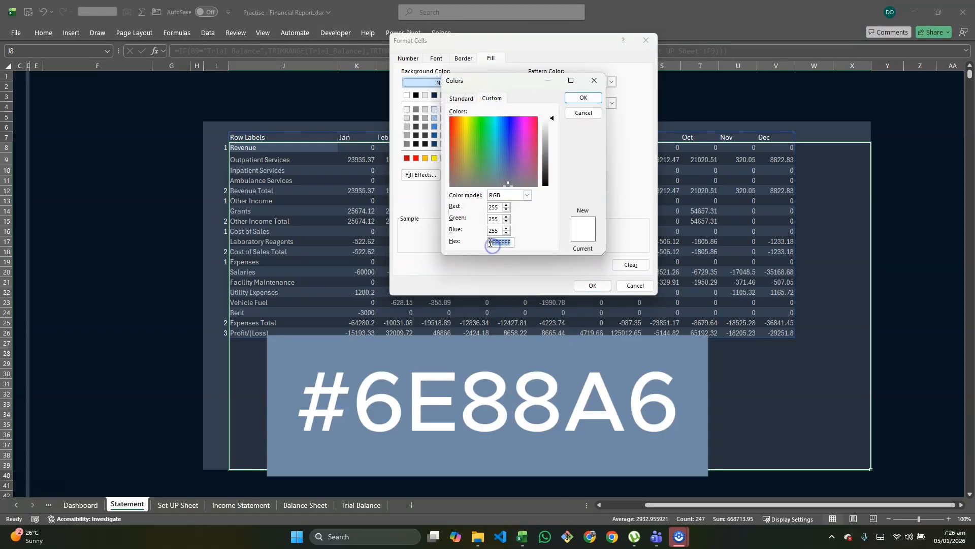
type("#")
type("^")
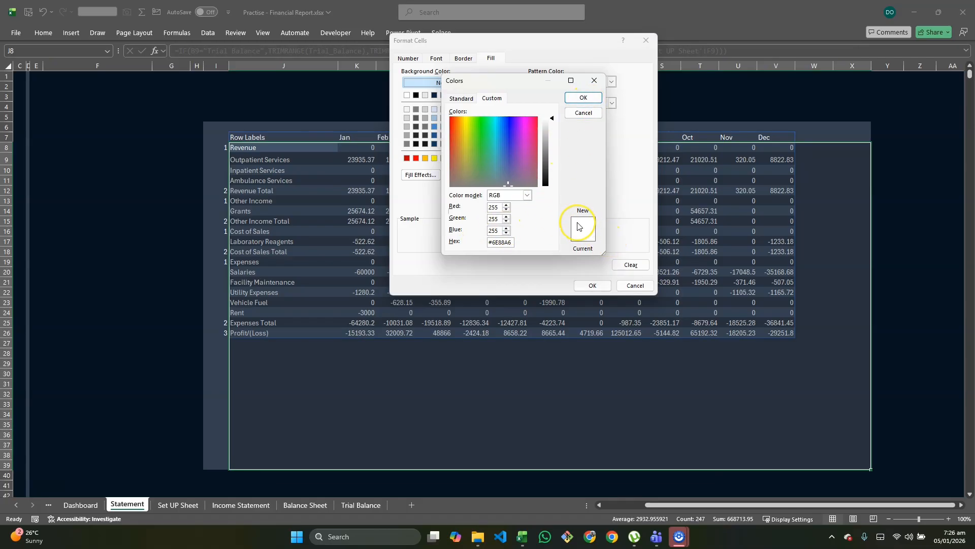
key("Return")
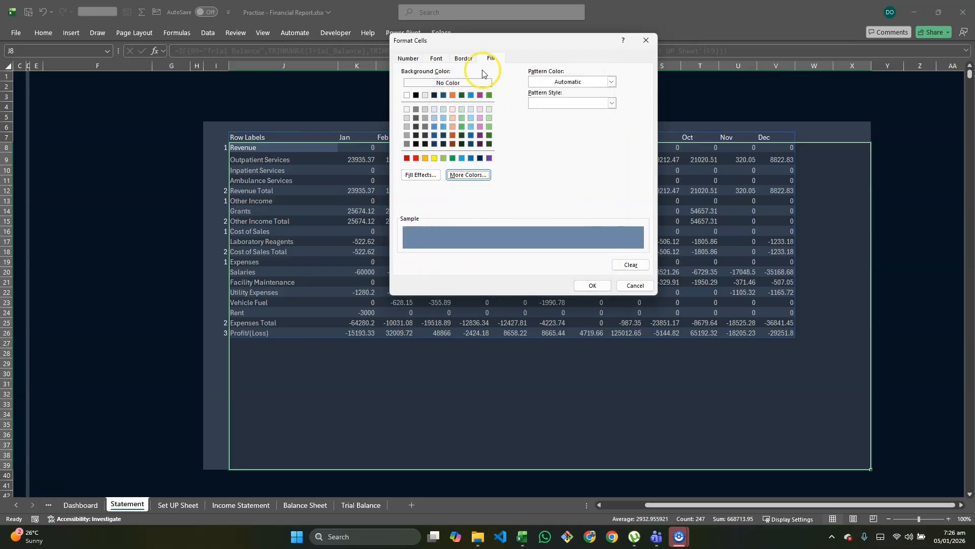
left_click(592, 285)
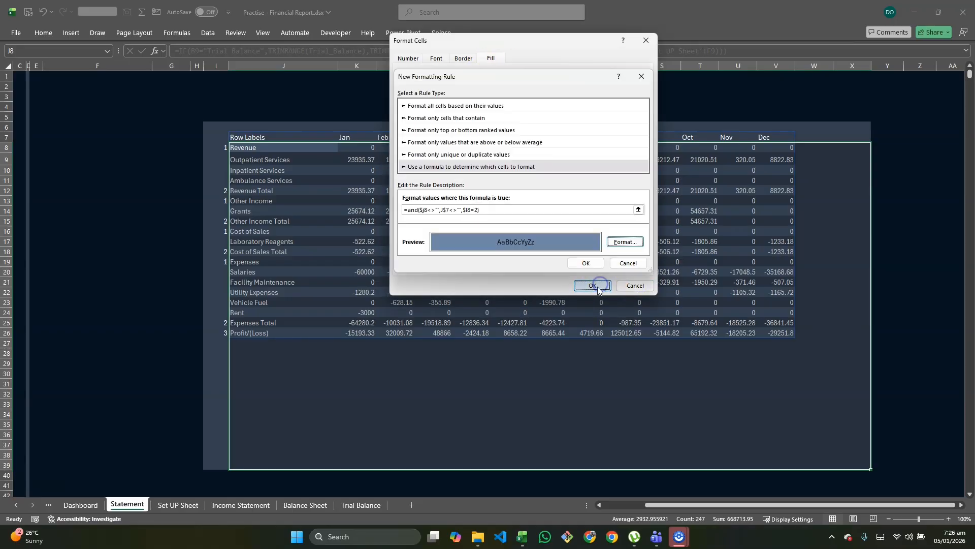
left_click(586, 263)
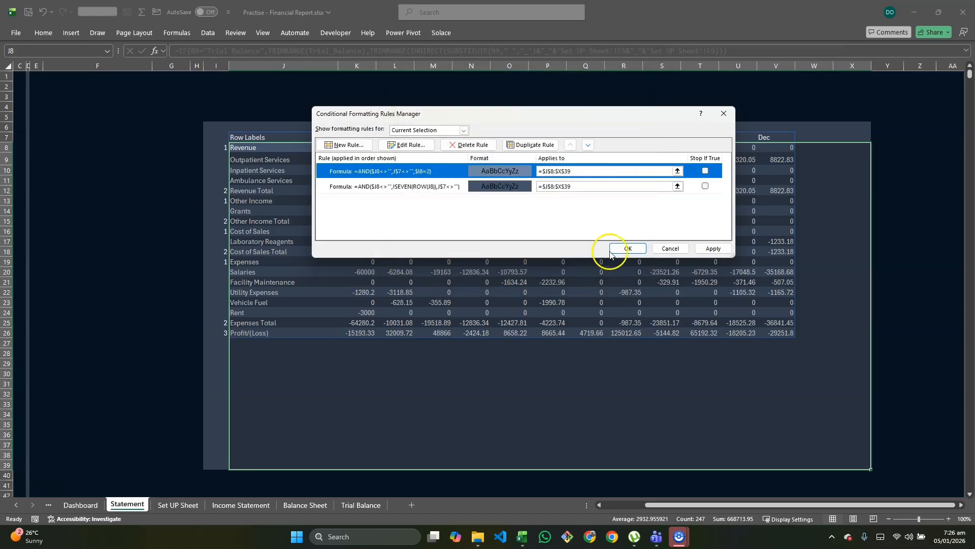
left_click(712, 249)
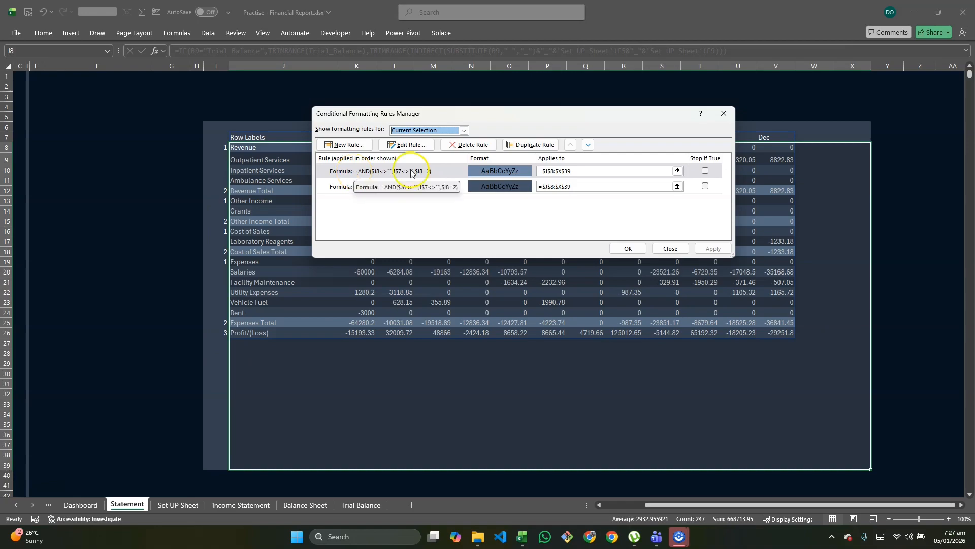
Step: Edit the total-row rule to make its font bold, and apply the change
double_click(469, 175)
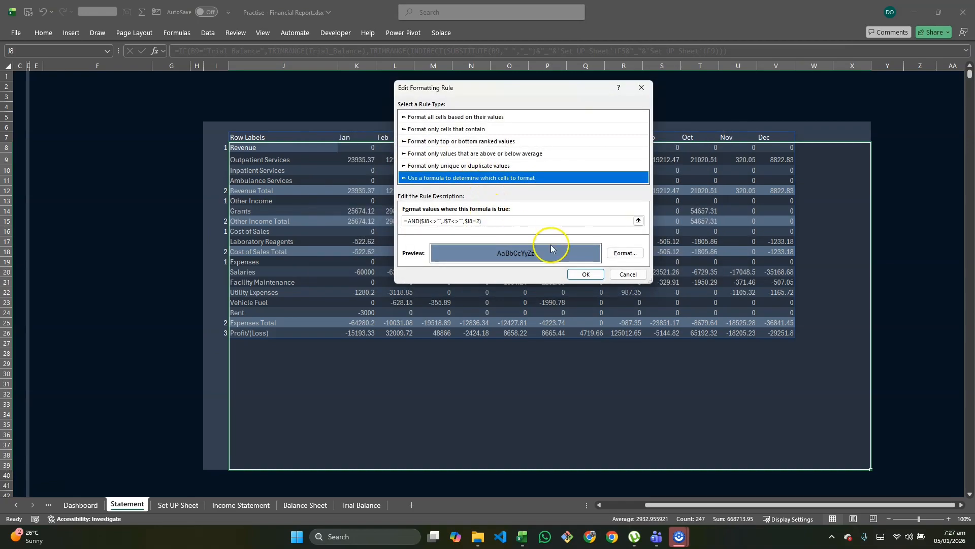
left_click(622, 251)
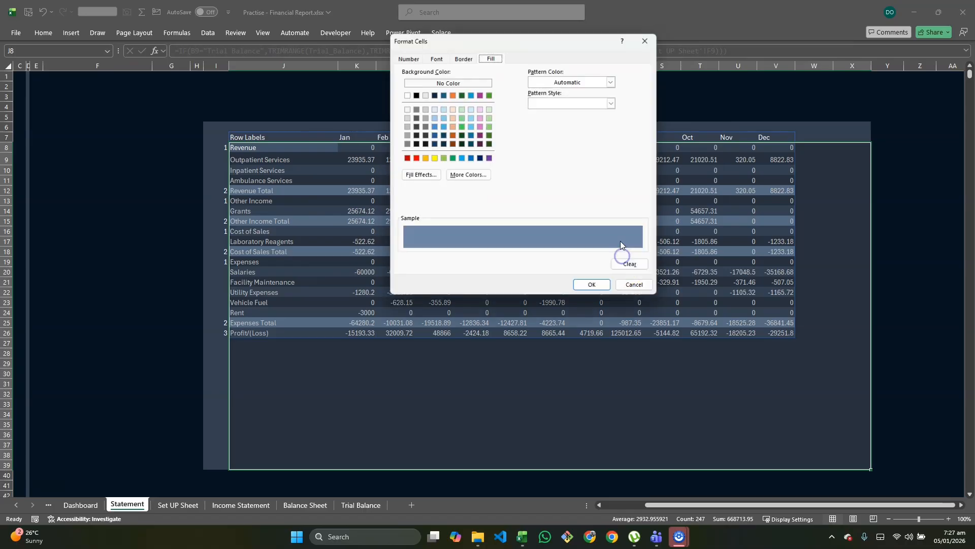
left_click(436, 58)
left_click(559, 104)
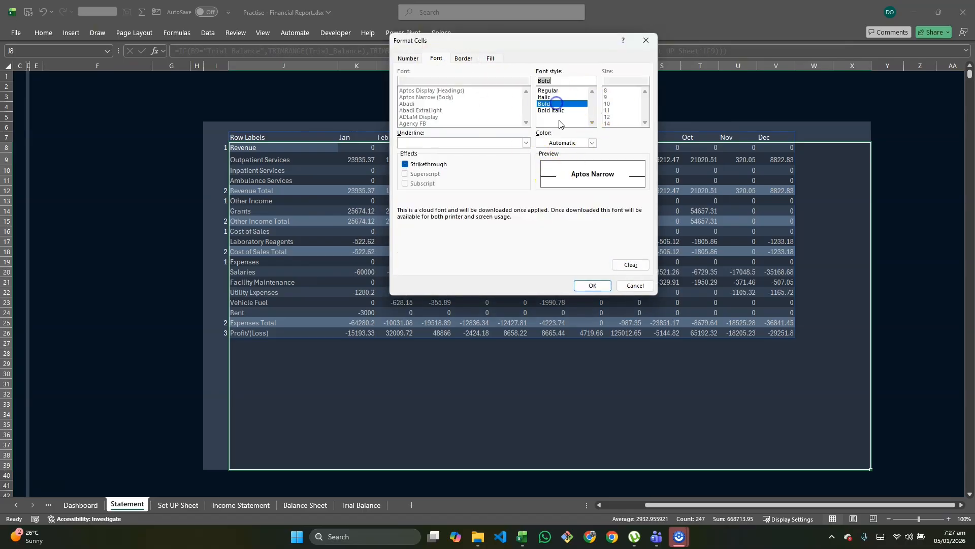
left_click(589, 285)
left_click(587, 275)
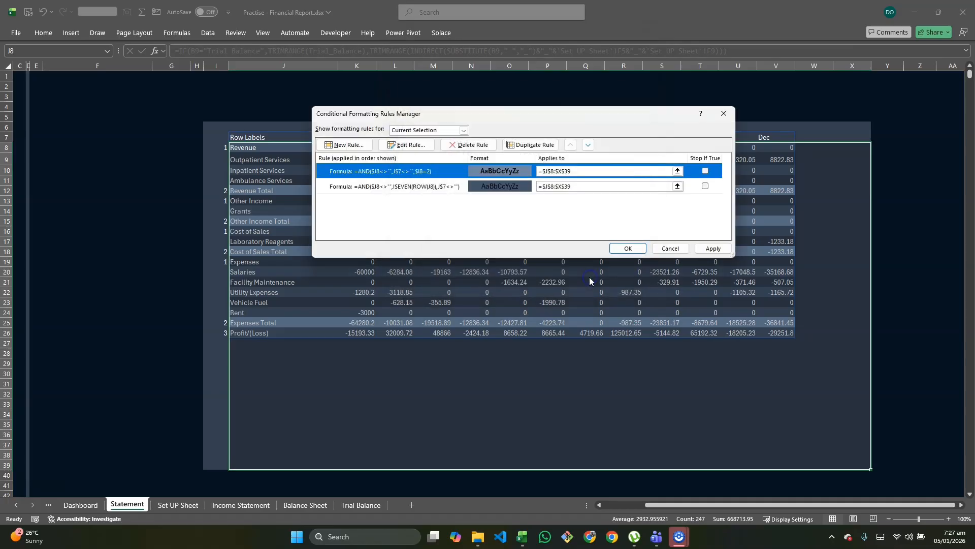
left_click(713, 248)
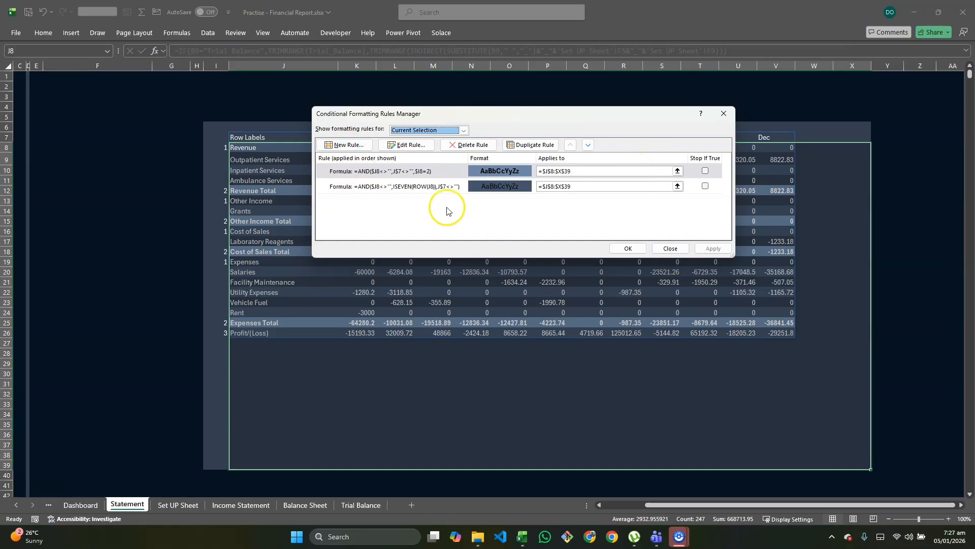
Step: Create another formula-based formatting rule for the statement range with the formula =$I8=3 to target the Profit/(Loss) row
left_click(334, 146)
left_click(497, 167)
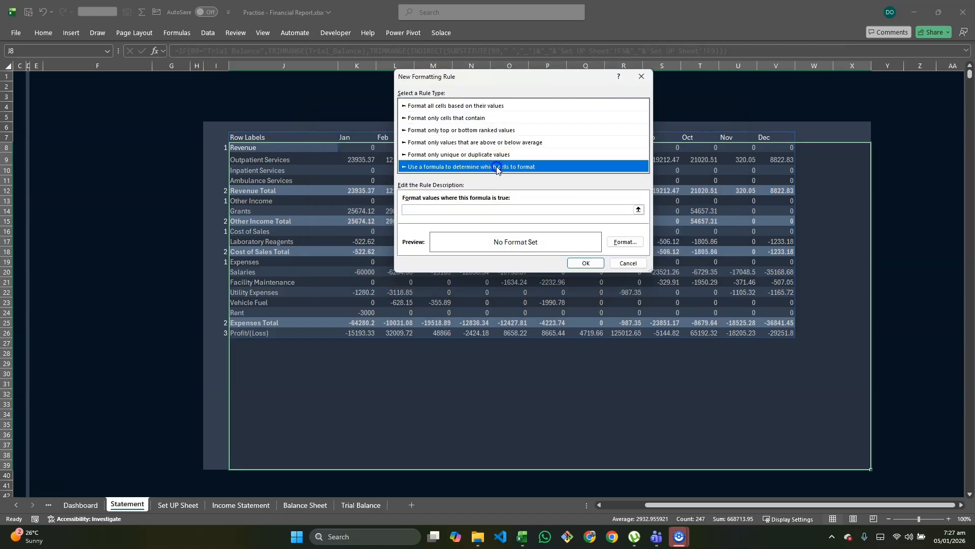
left_click(496, 208)
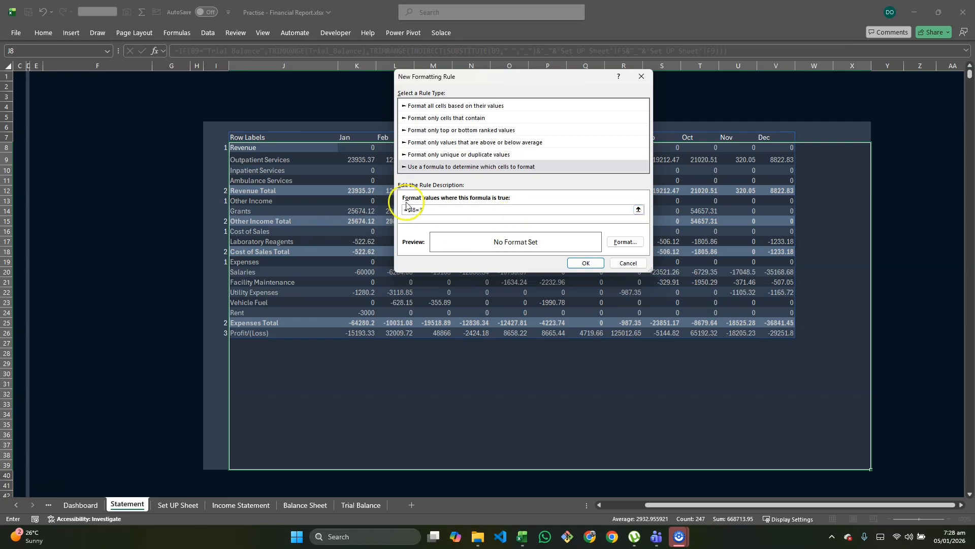
Step: Set the Profit/(Loss) rule's fill to the custom colour #061320
left_click(634, 243)
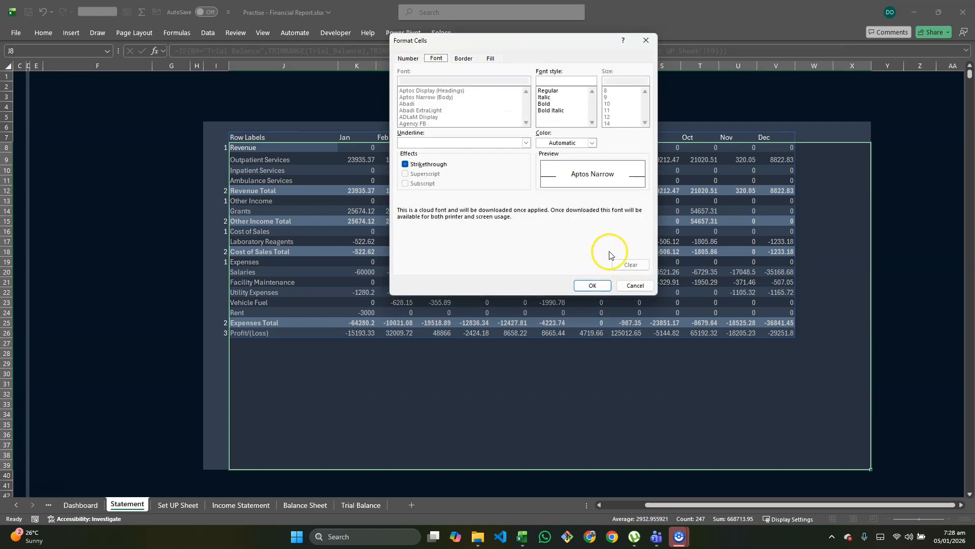
left_click(489, 58)
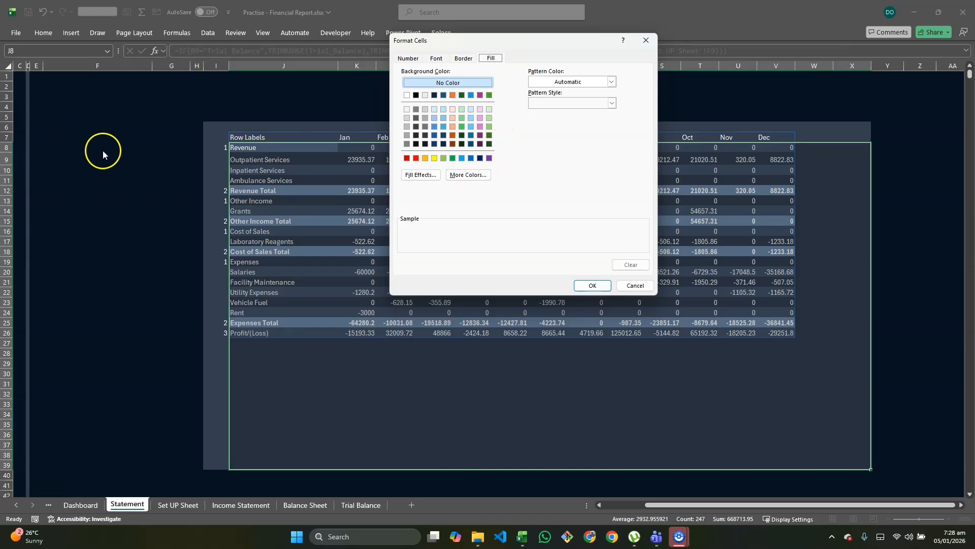
left_click(468, 175)
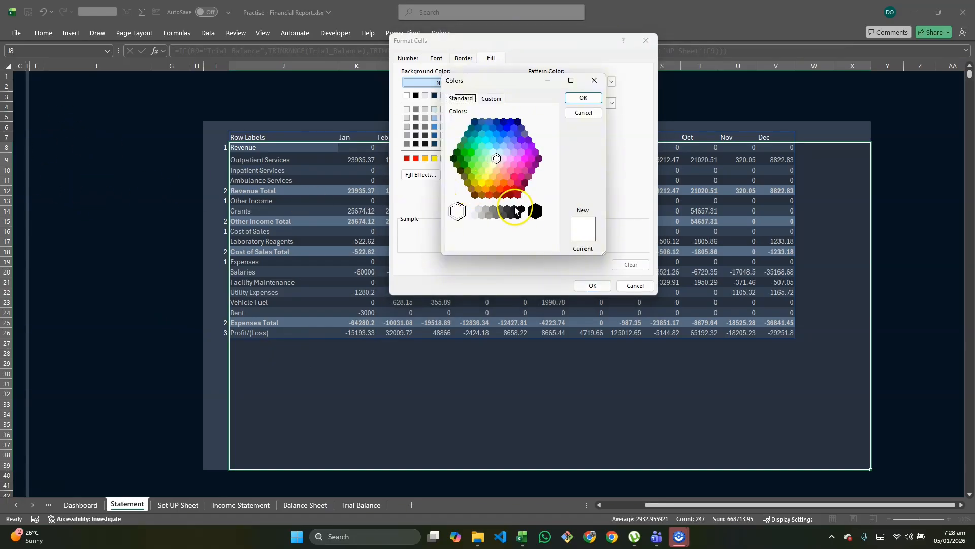
left_click(491, 98)
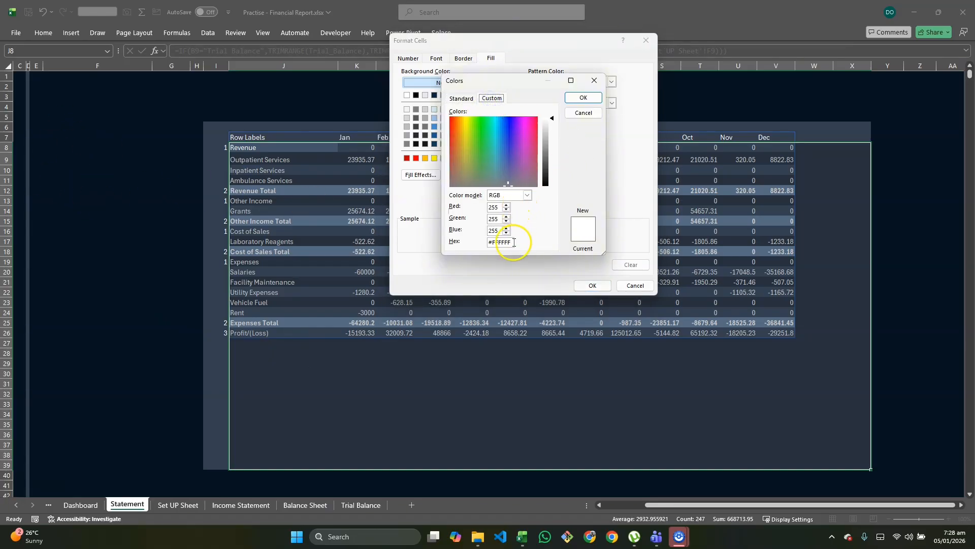
left_click_drag(514, 242, 494, 244)
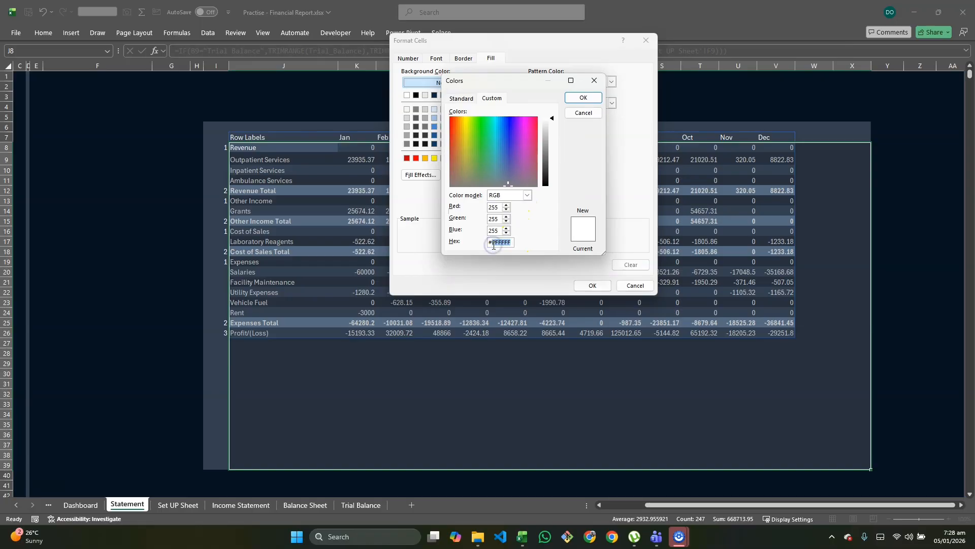
key("BackSpace")
type("061")
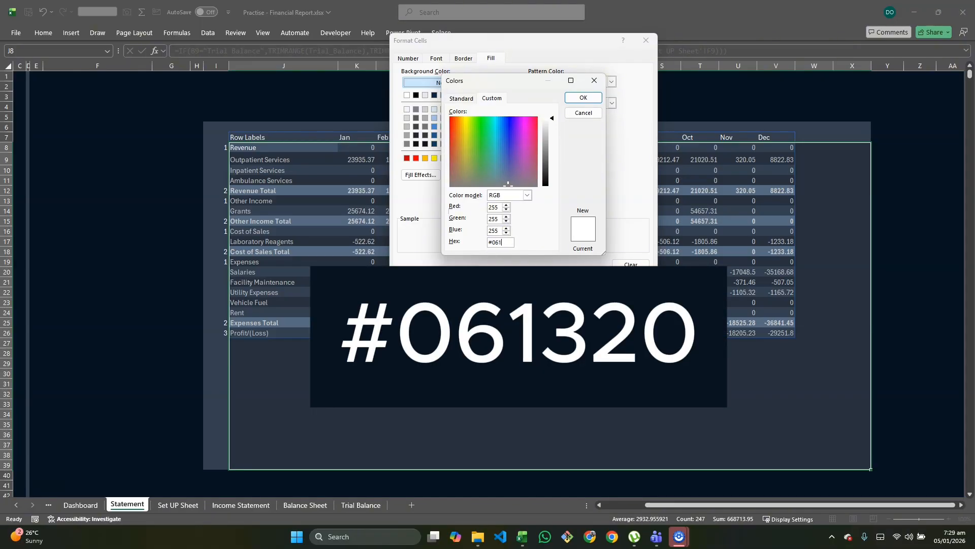
type("320")
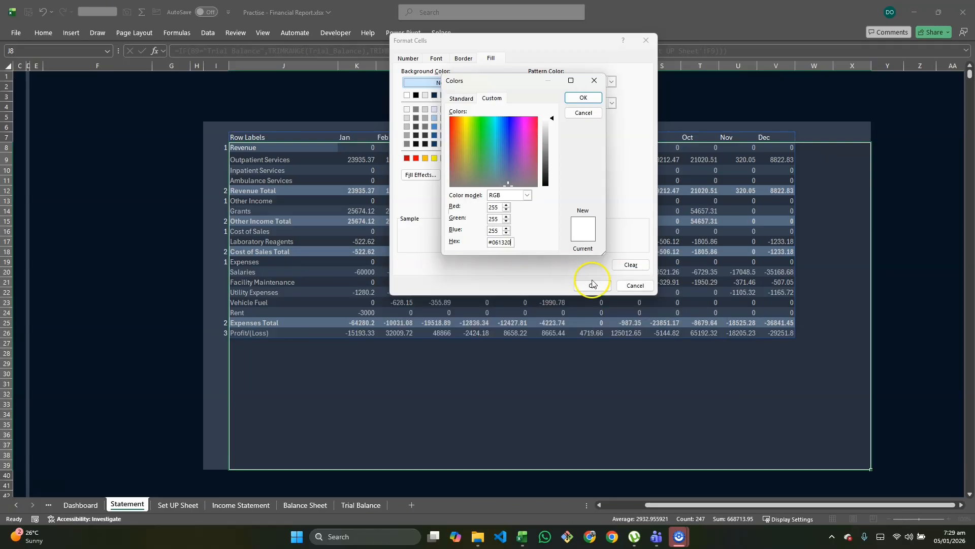
key("Return")
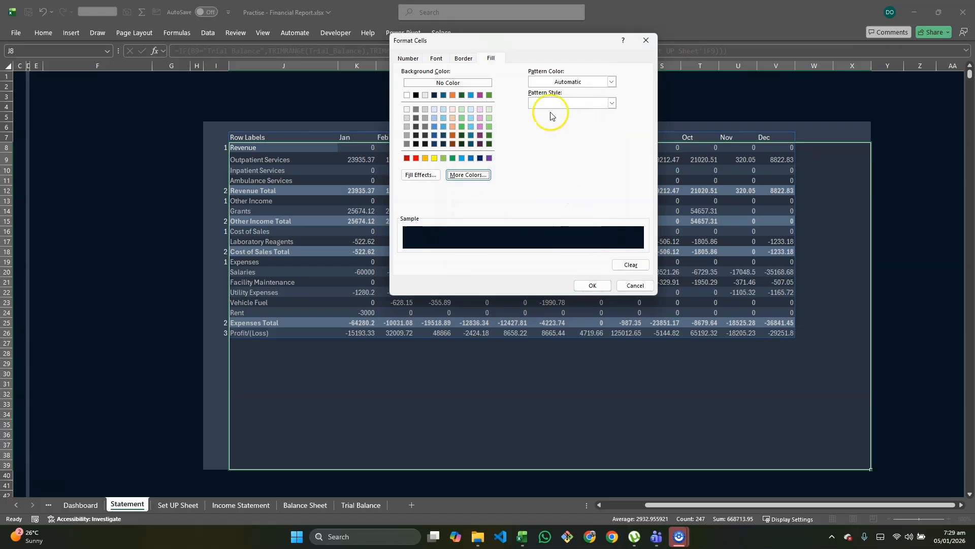
Step: Set the Profit/(Loss) rule's font colour to white and apply the rule
left_click(435, 59)
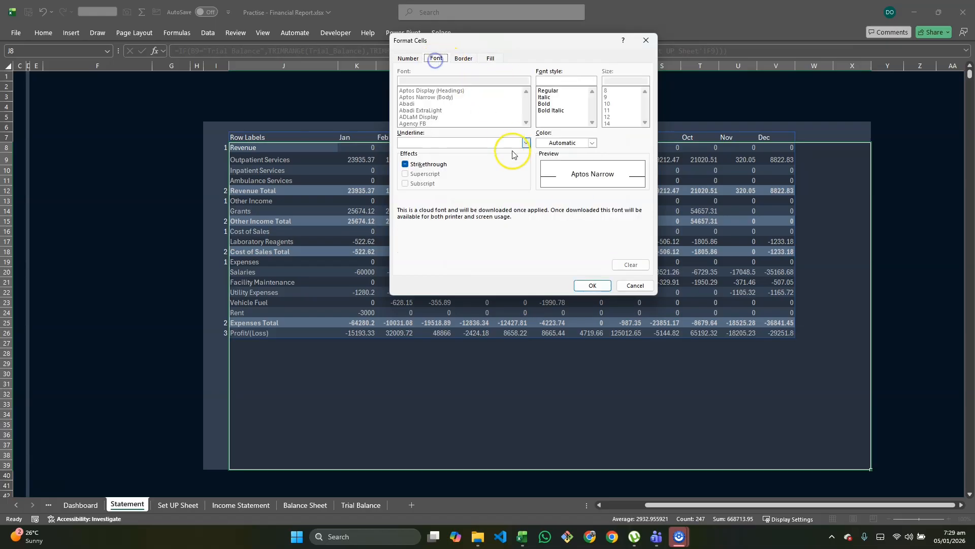
left_click(592, 142)
left_click(543, 187)
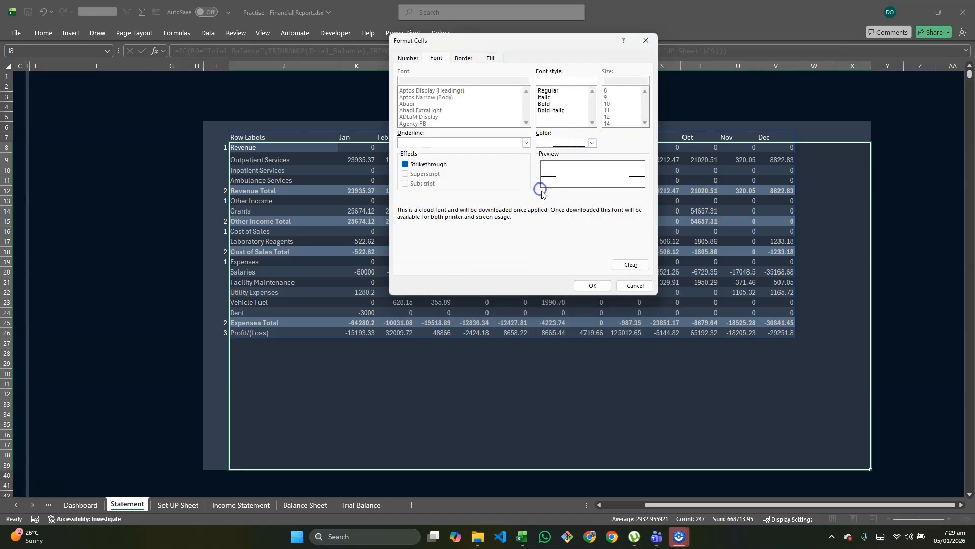
left_click(407, 58)
left_click(591, 284)
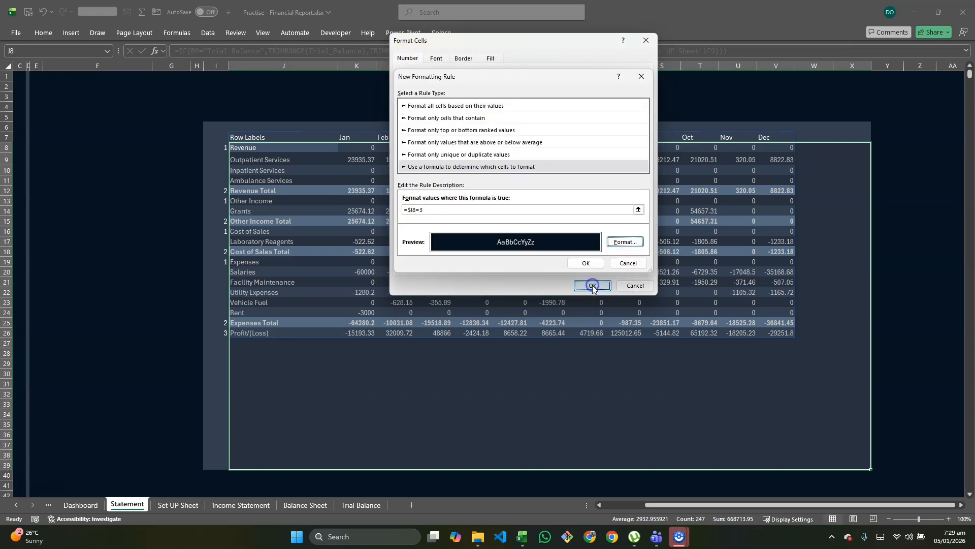
left_click(586, 264)
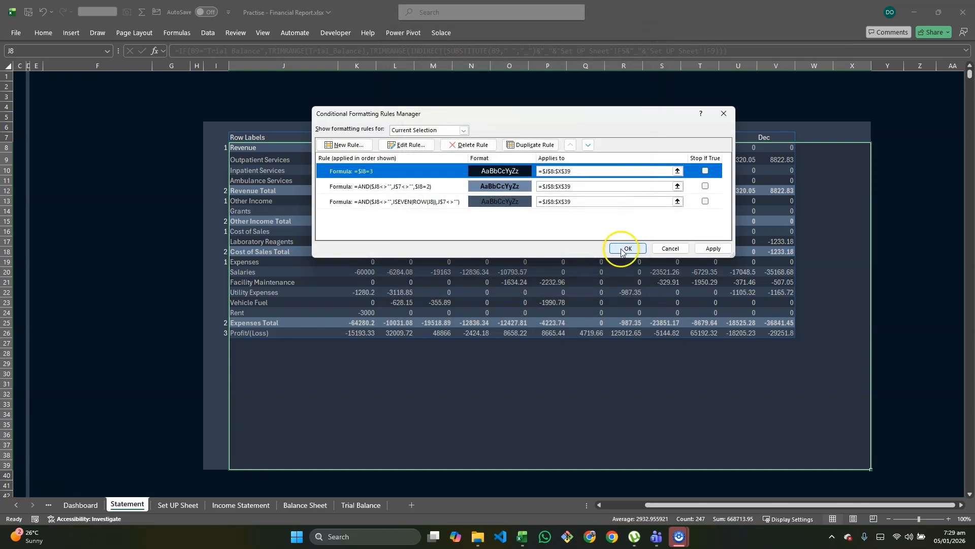
left_click(702, 250)
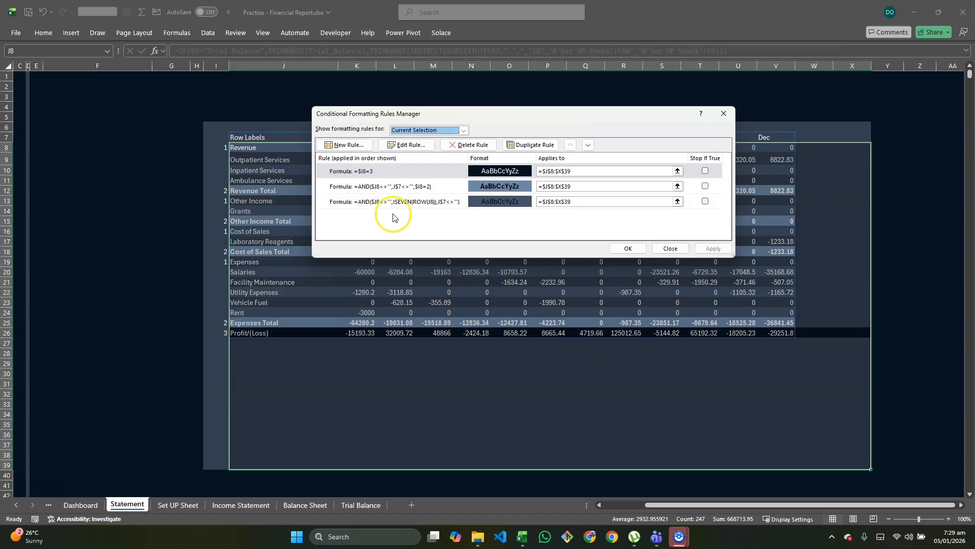
Step: Change the Profit/(Loss) rule's formula to =AND(J$7<>"",$I8=3) so only columns with a header are formatted, and apply it
left_click(388, 171)
left_click(400, 145)
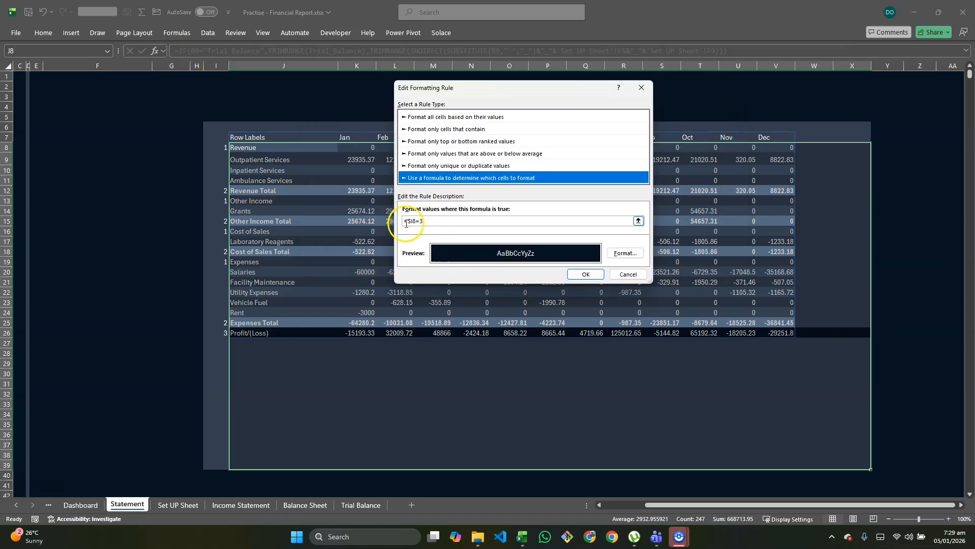
left_click(406, 223)
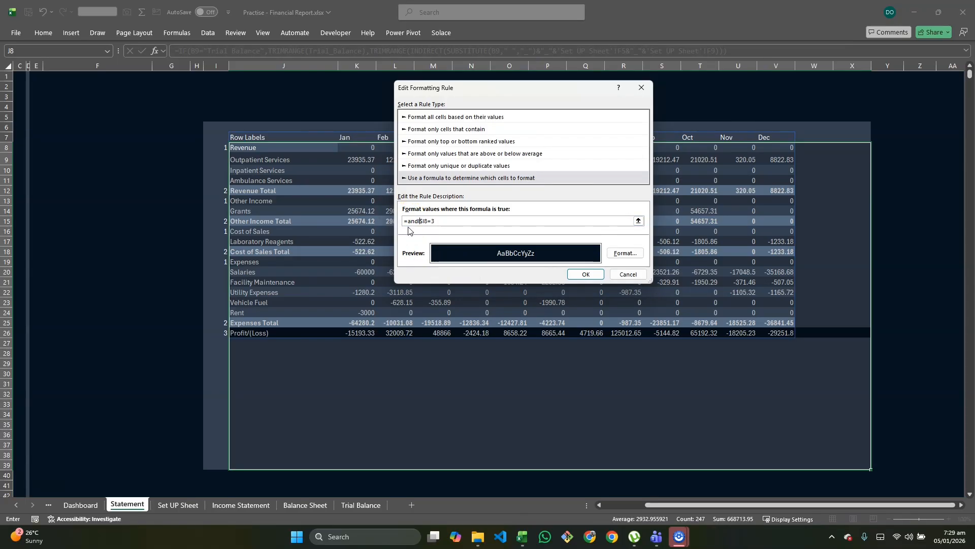
type("andl")
key("BackSpace")
type("<>\"\",")
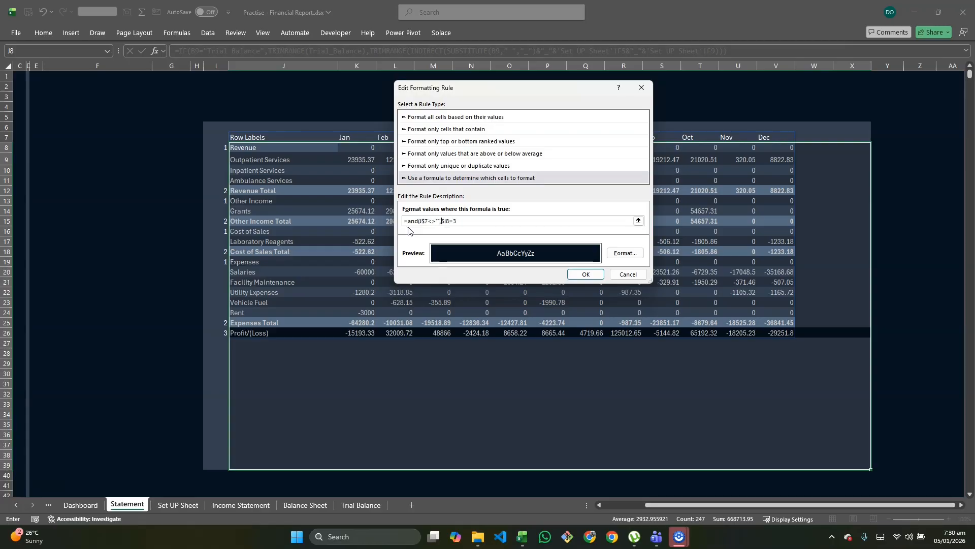
left_click(472, 220)
left_click(582, 274)
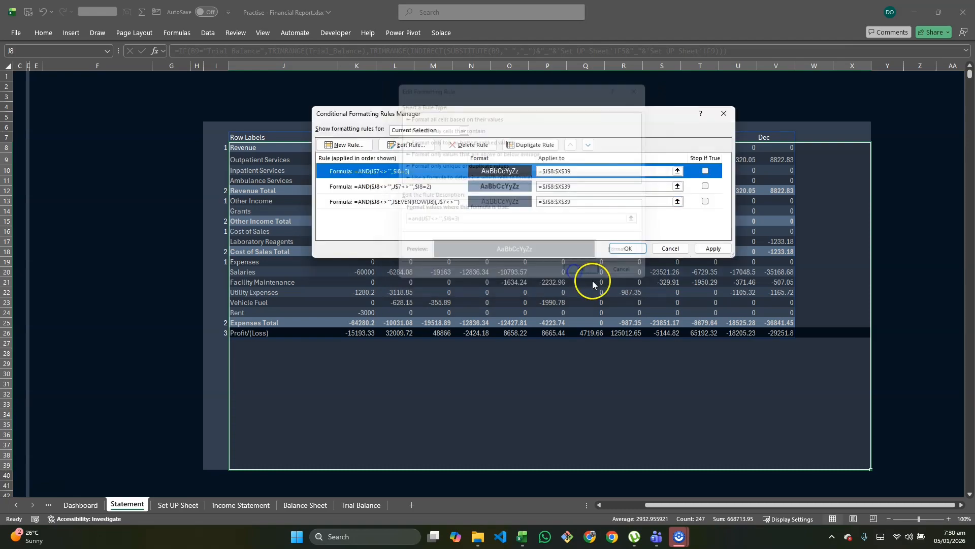
left_click(710, 249)
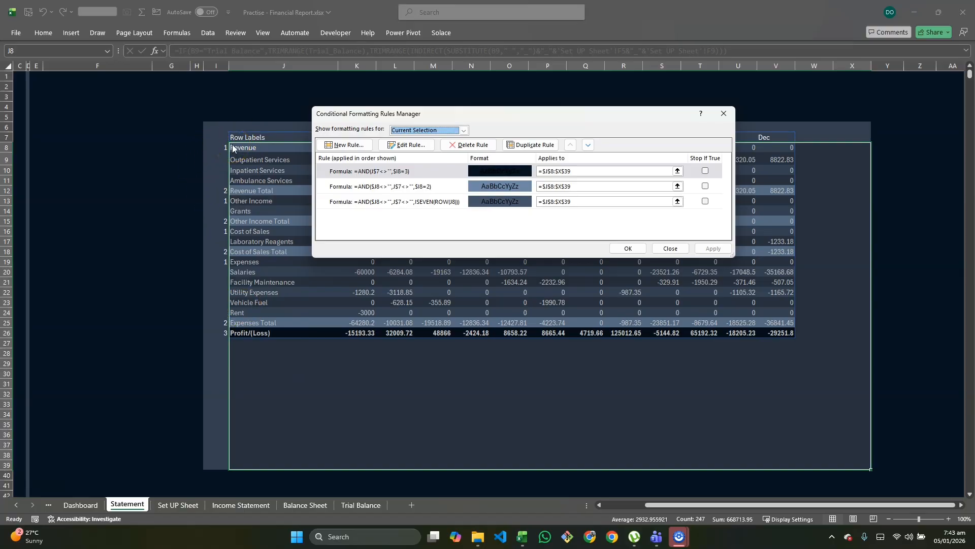
Step: Switch to the Financial report dashbaord workbook to examine the row formatting on its Statement sheet
key("alt+Tab")
left_click(363, 180)
key("alt+Tab")
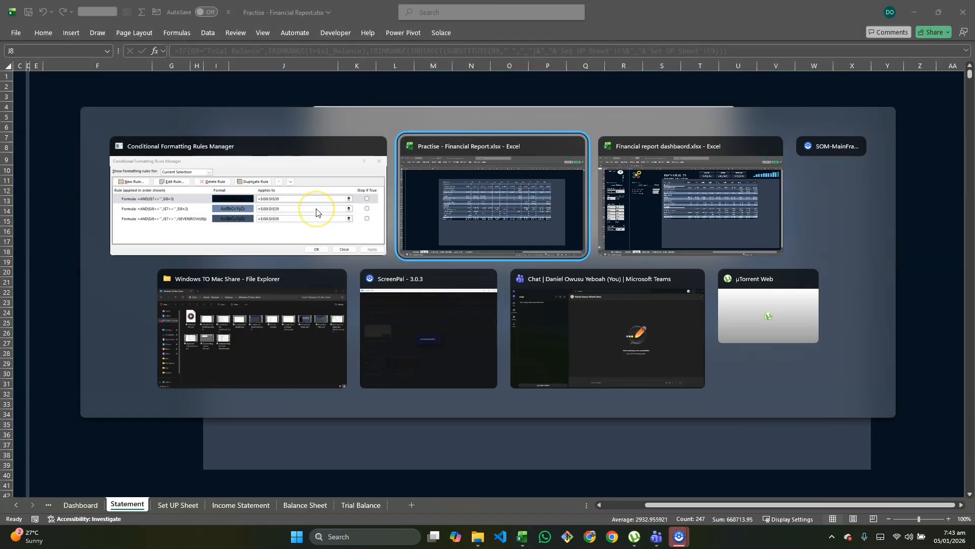
key("alt+Tab")
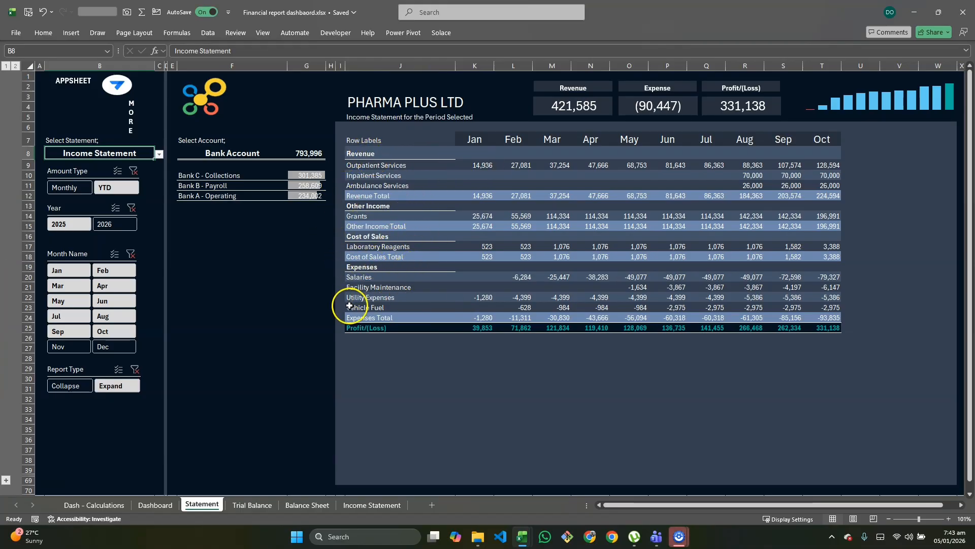
Step: Switch back to the Practise - Financial Report workbook and select the row-label cells J8:J39 on the Statement sheet
key("alt+Tab")
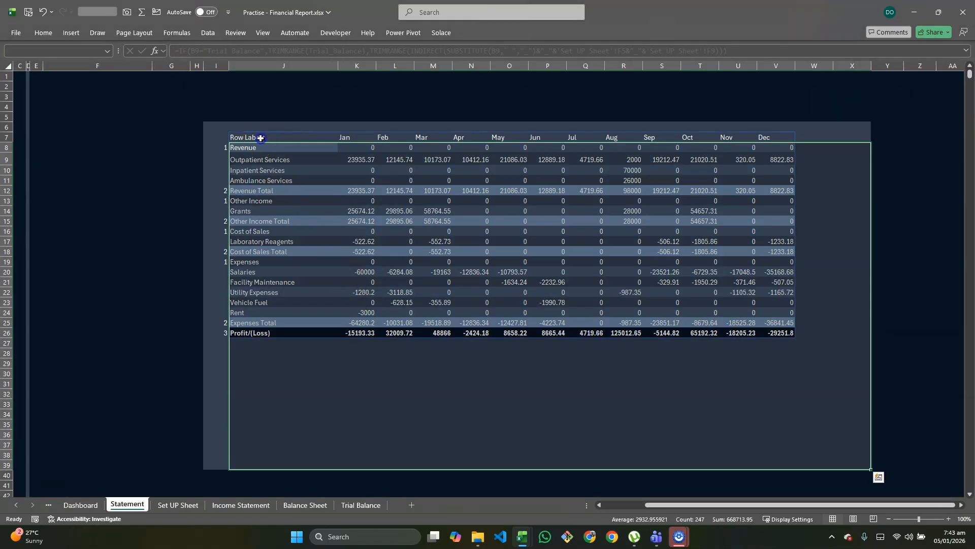
left_click(259, 138)
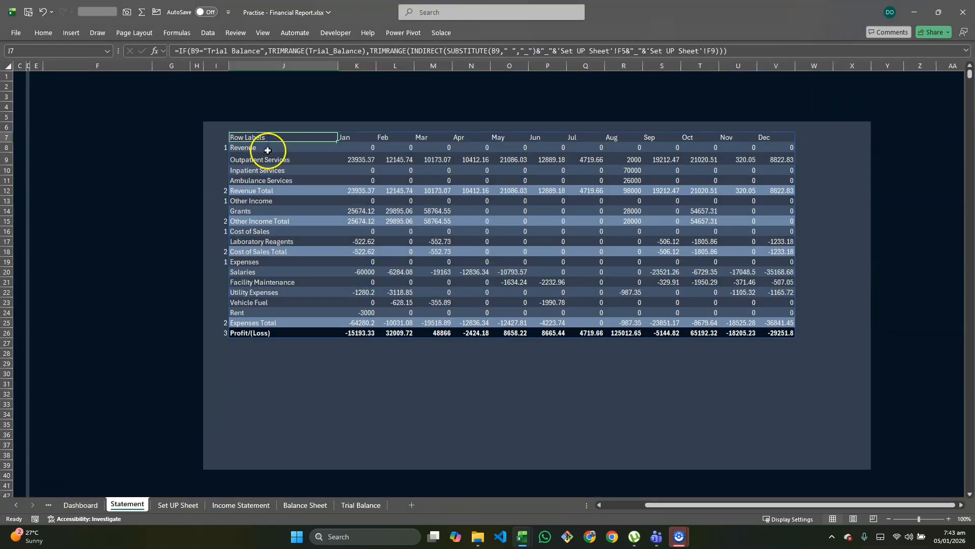
left_click_drag(269, 149, 269, 468)
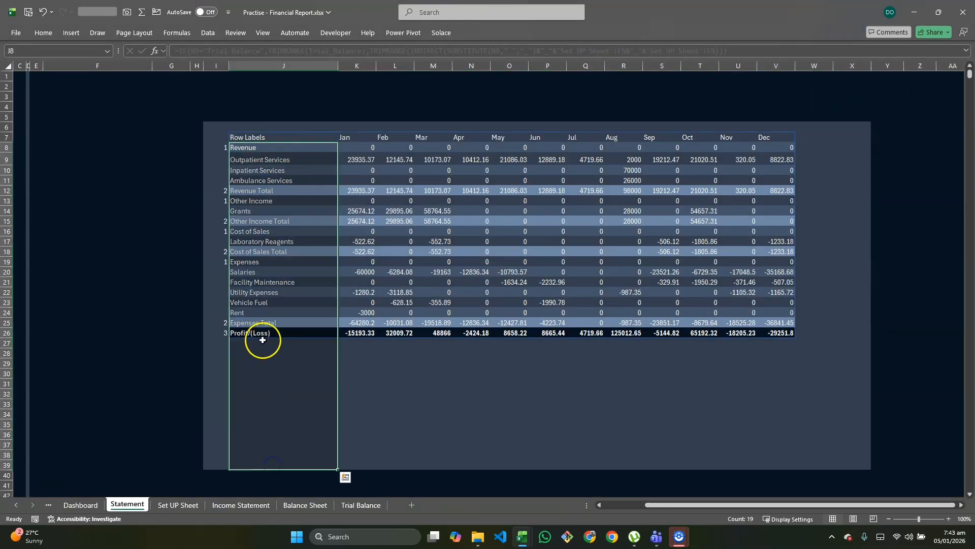
type("od")
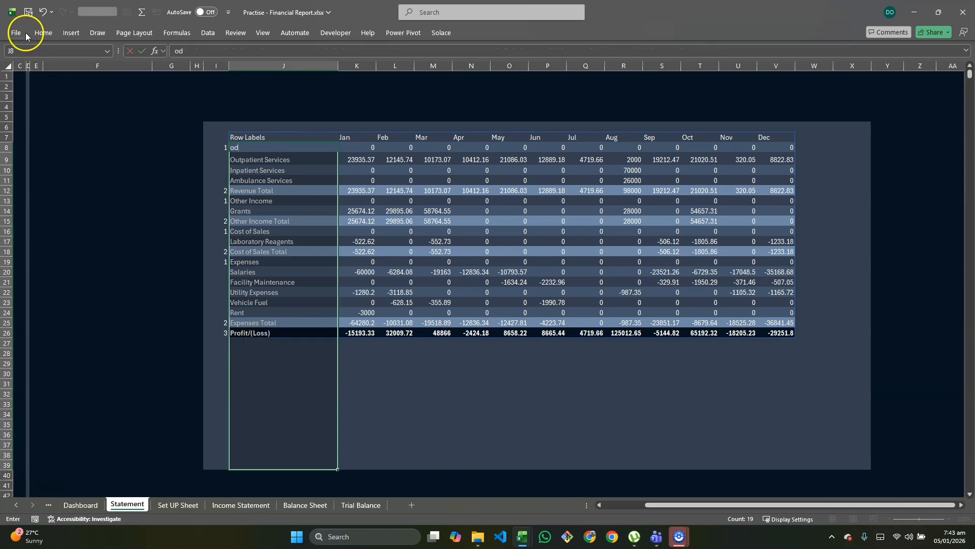
key("Escape")
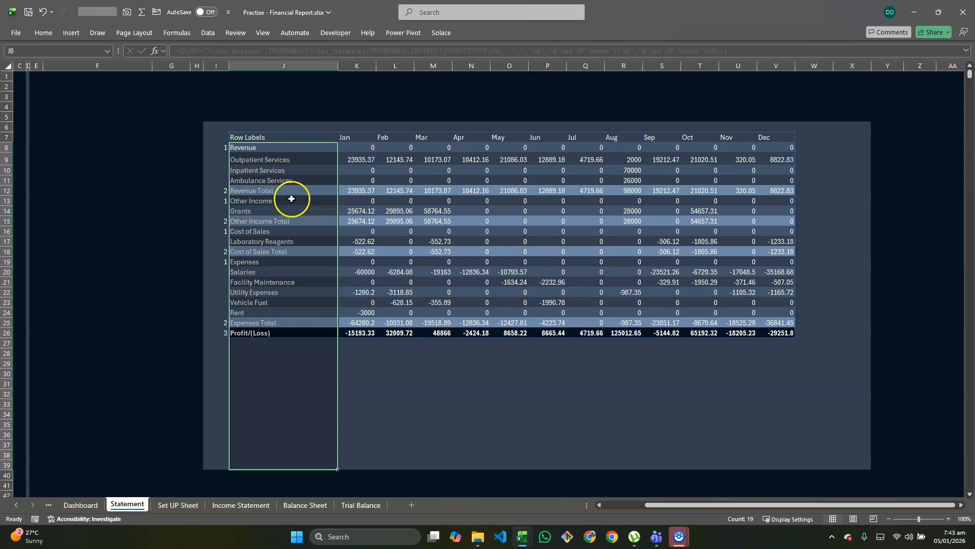
Step: Create a formula-based conditional formatting rule for the selected row labels, starting its formula with =and($J8
left_click(32, 32)
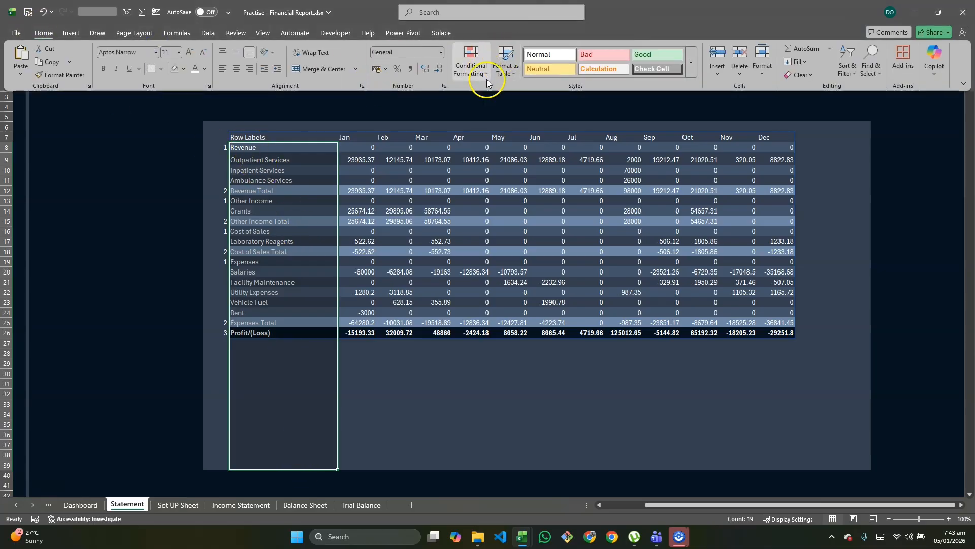
left_click(486, 71)
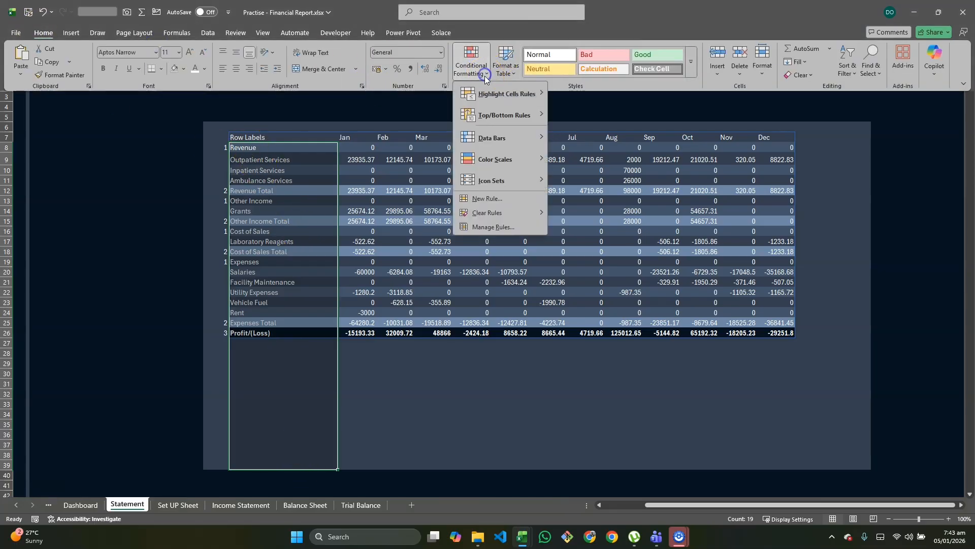
left_click(508, 228)
left_click(358, 143)
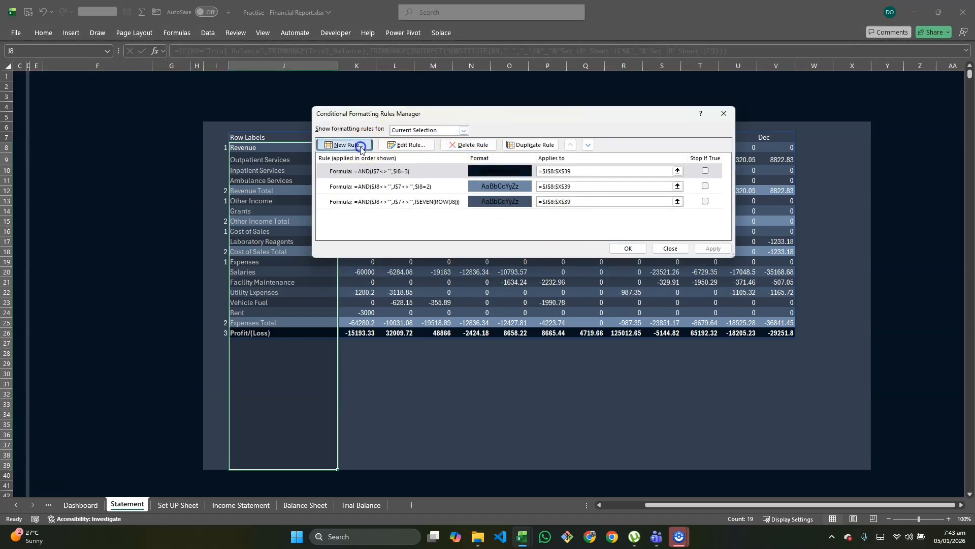
left_click(430, 167)
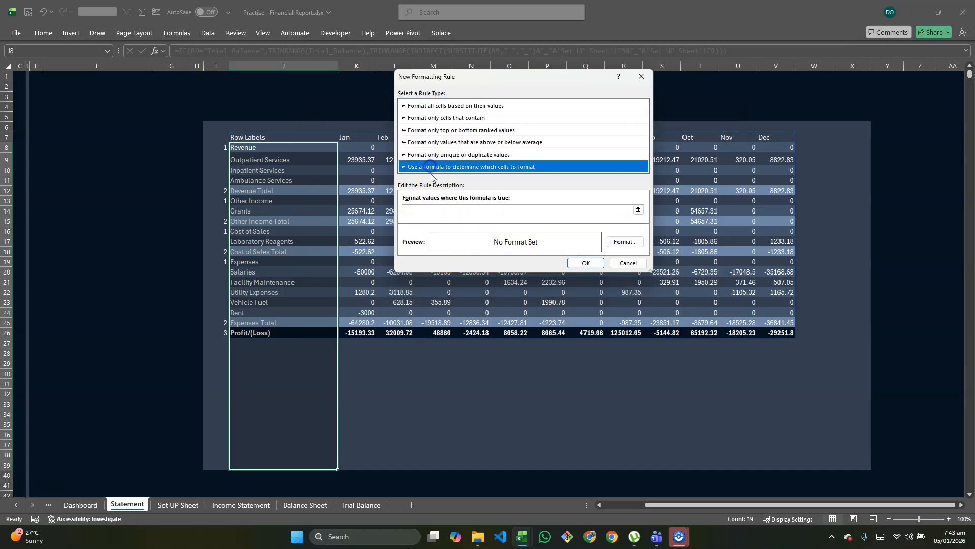
left_click(428, 209)
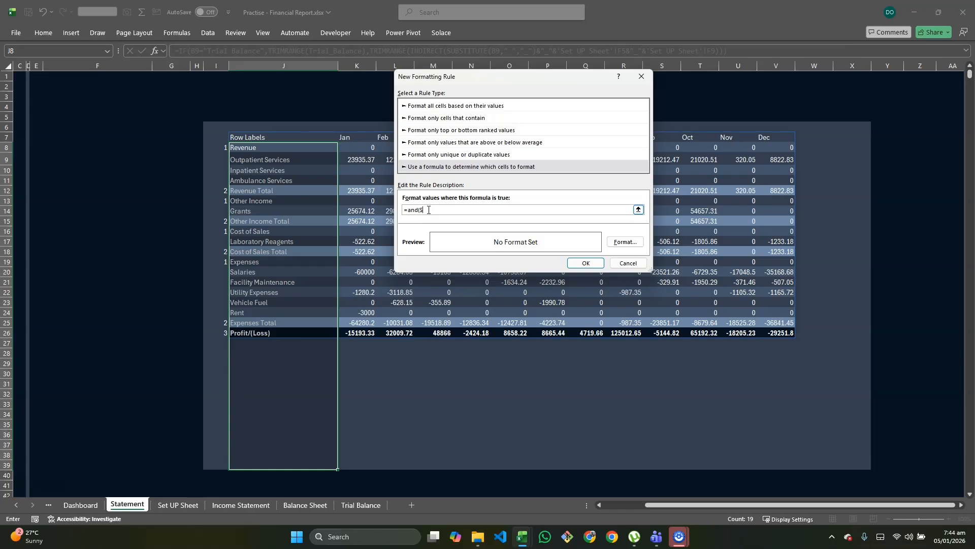
type("8>")
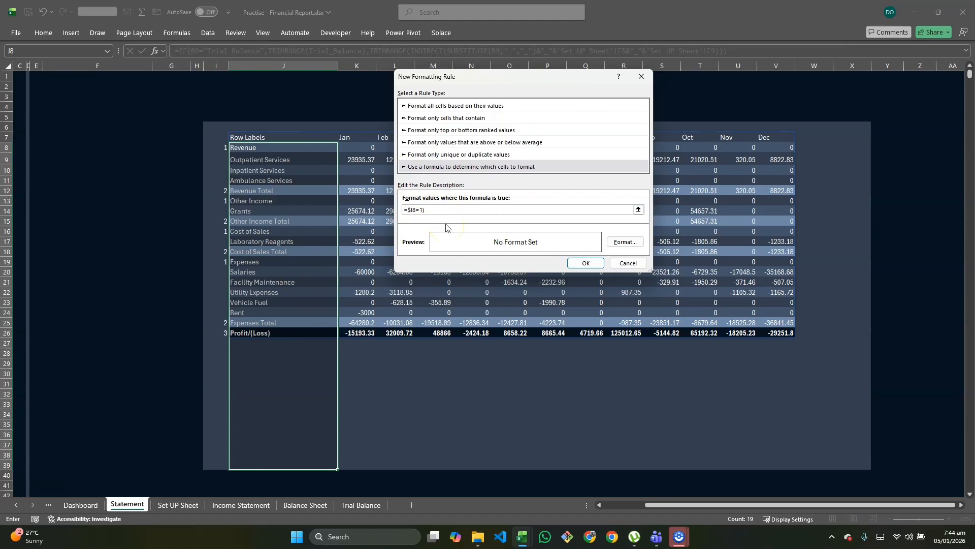
Step: Complete the row-label conditional formatting rule with the formula =$I8=1 and a white bottom border, and apply it to J8:J39
left_click(444, 206)
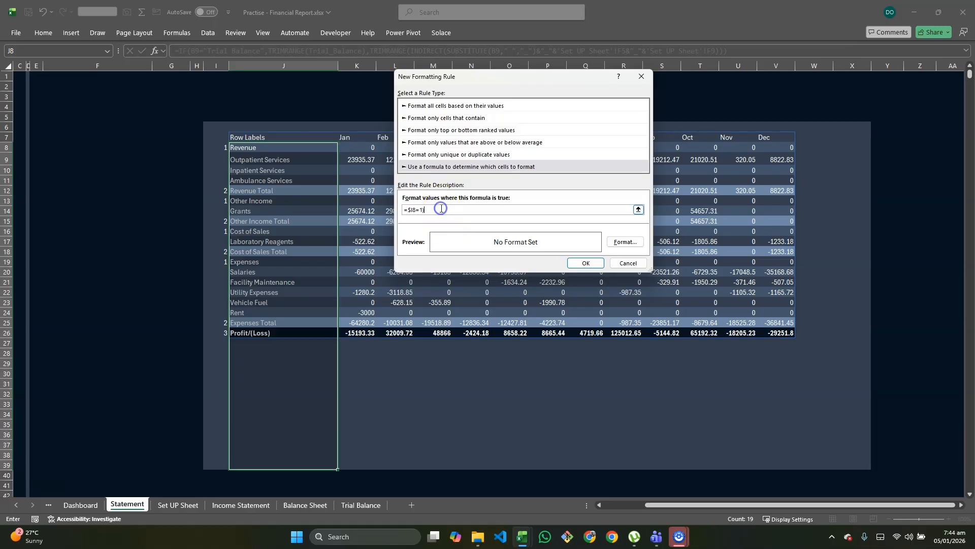
left_click(620, 242)
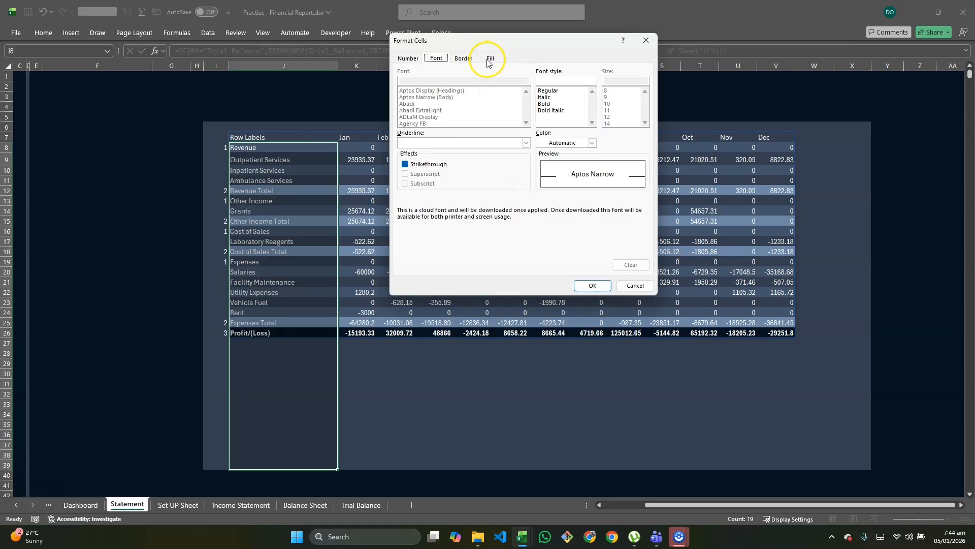
left_click(464, 58)
left_click(459, 163)
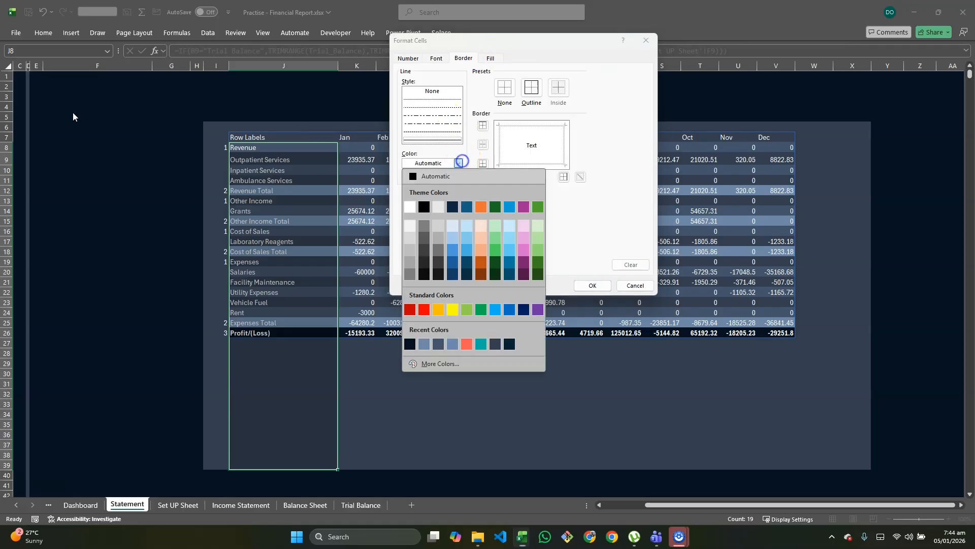
left_click(414, 207)
left_click(504, 88)
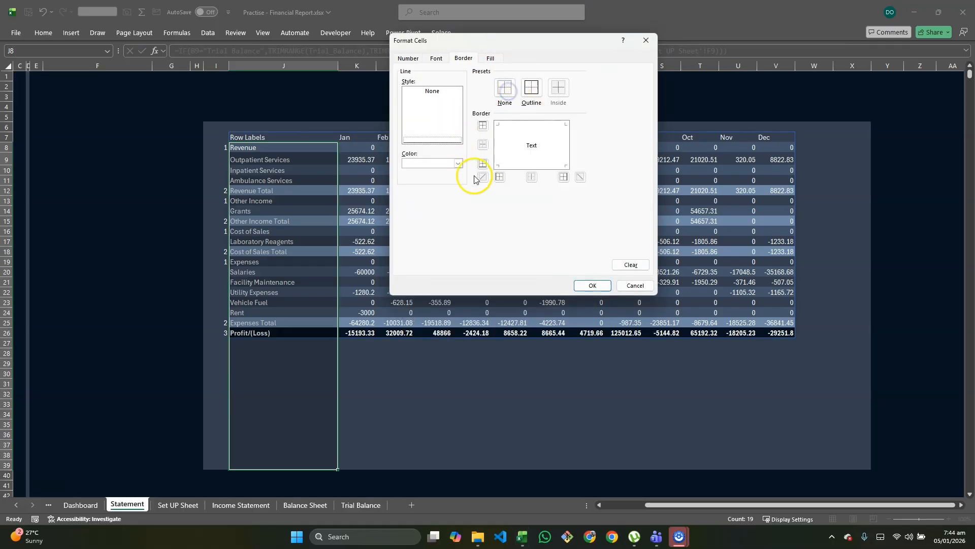
left_click(590, 283)
left_click(588, 263)
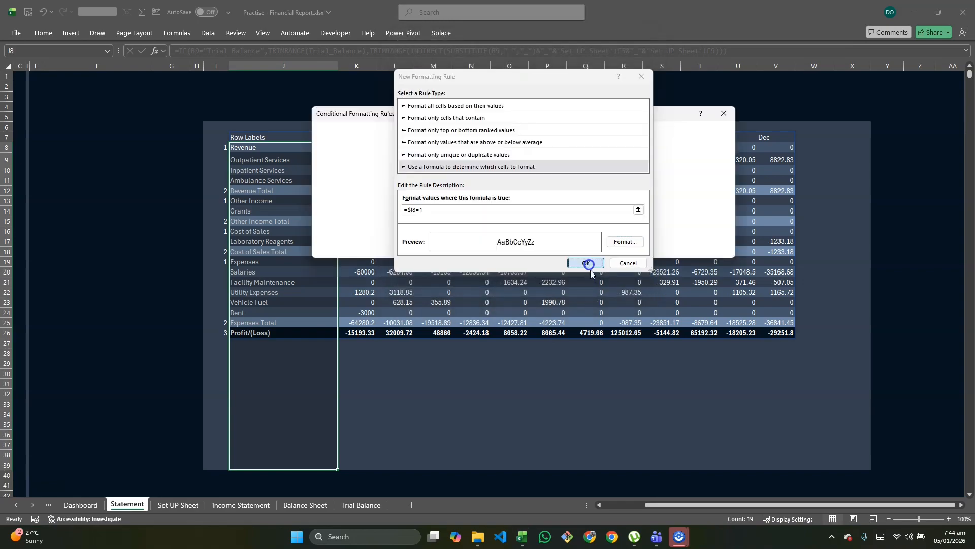
left_click(710, 250)
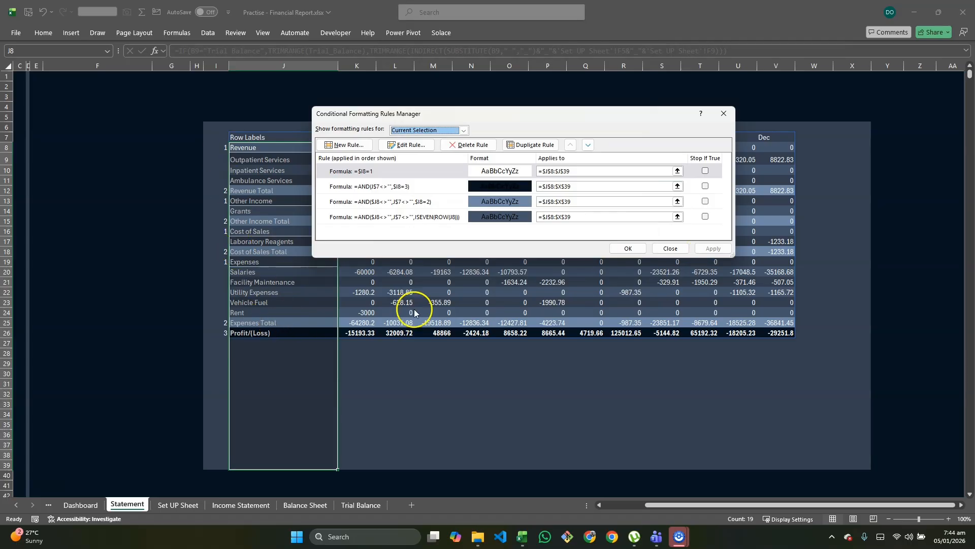
left_click(625, 249)
left_click(544, 409)
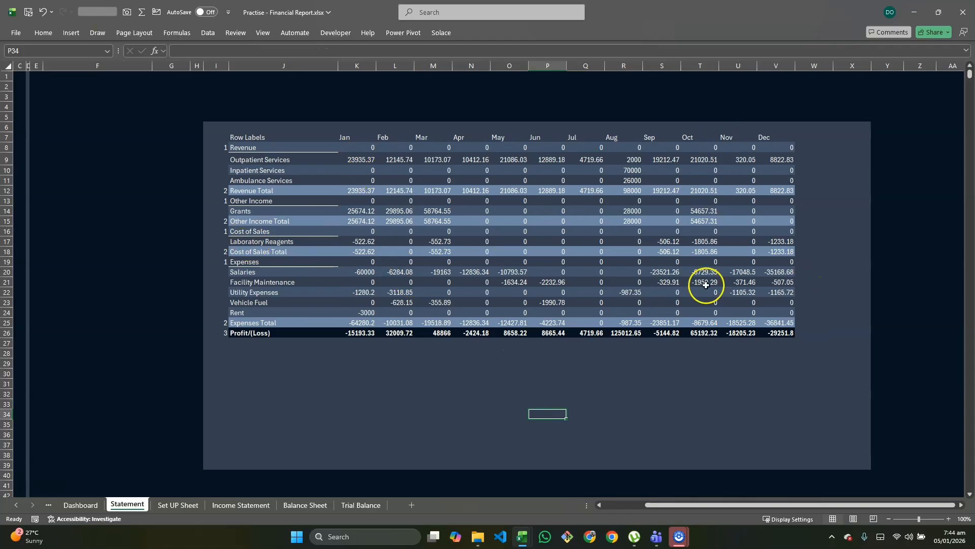
Step: Apply the custom number format #,##0;-#,##0; to the whole statement area I6:X39 so zeros are hidden
left_click_drag(212, 129, 850, 466)
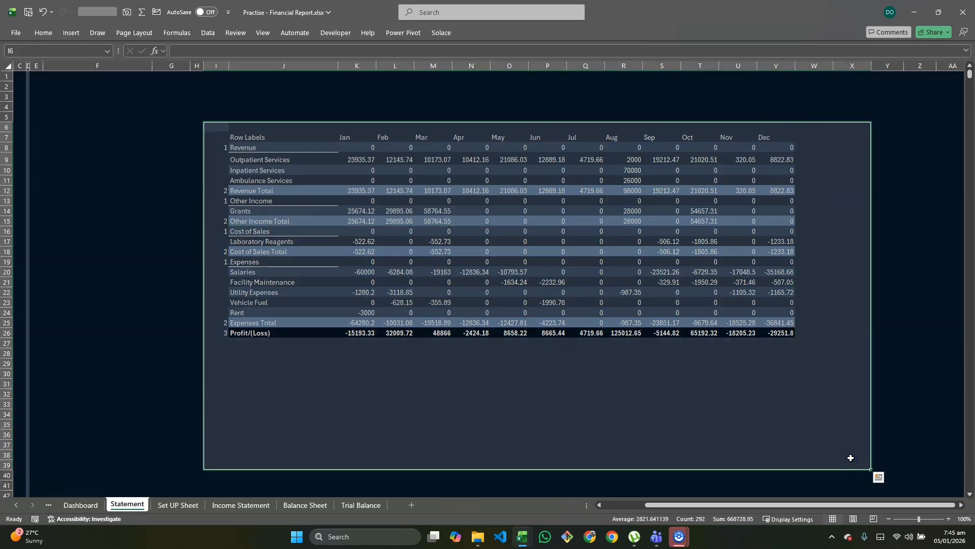
left_click(879, 477)
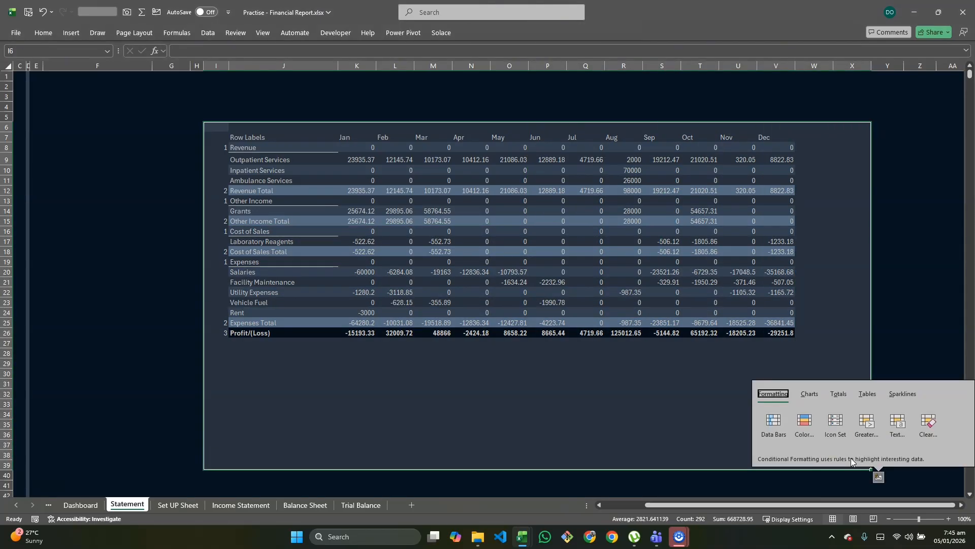
left_click(838, 449)
key("ctrl+1")
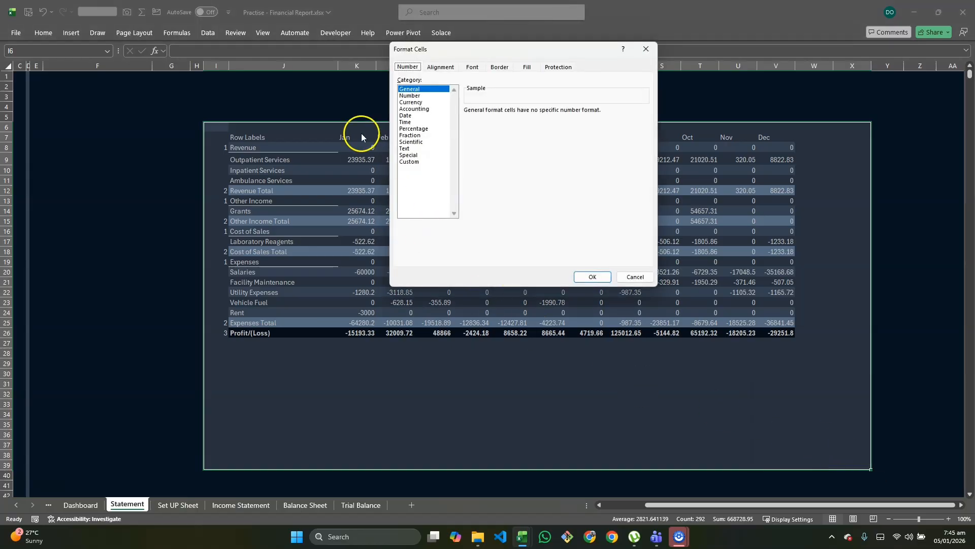
left_click(407, 163)
left_click(487, 162)
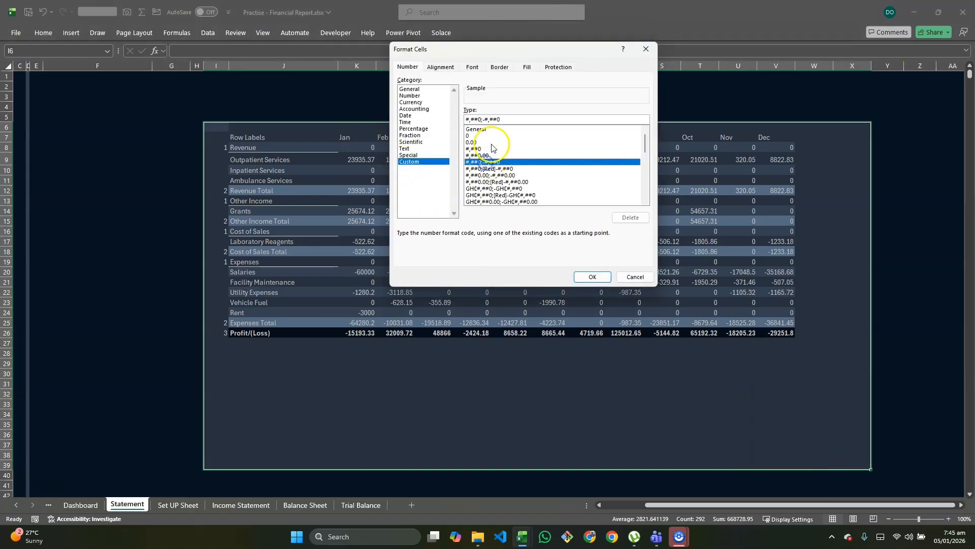
left_click(507, 121)
type(";")
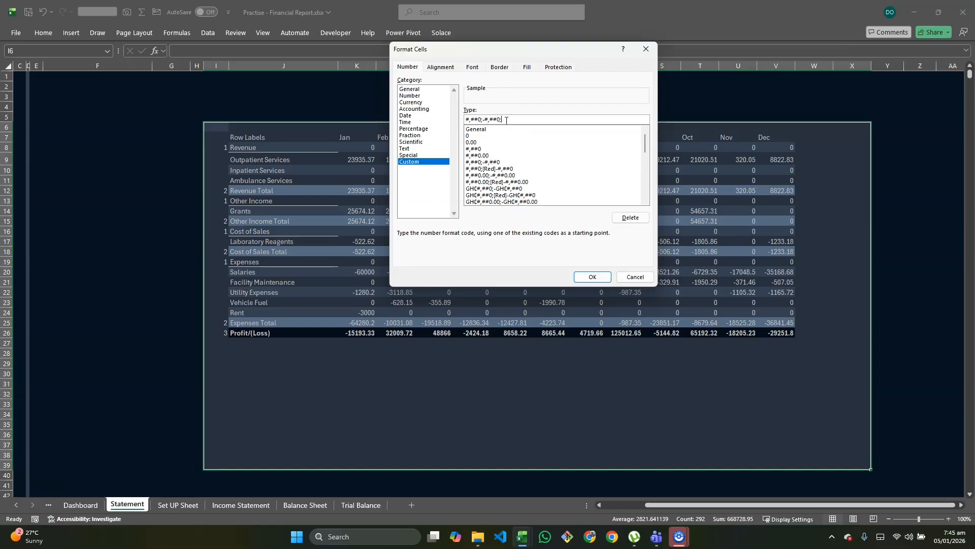
left_click(589, 276)
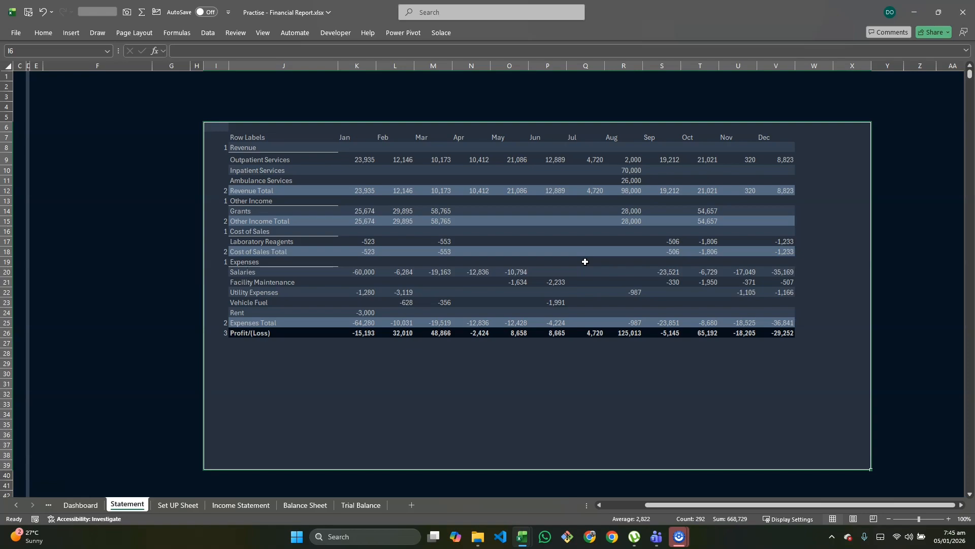
left_click(559, 375)
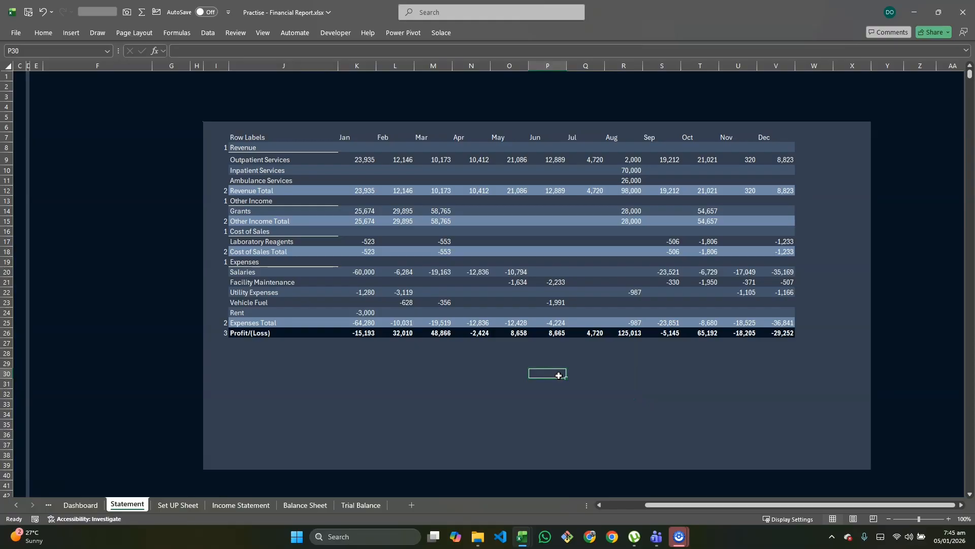
Step: Set the statement selector in B9 to Balance Sheet and check the formatting across all its columns
scroll(403, 342, "left", 3)
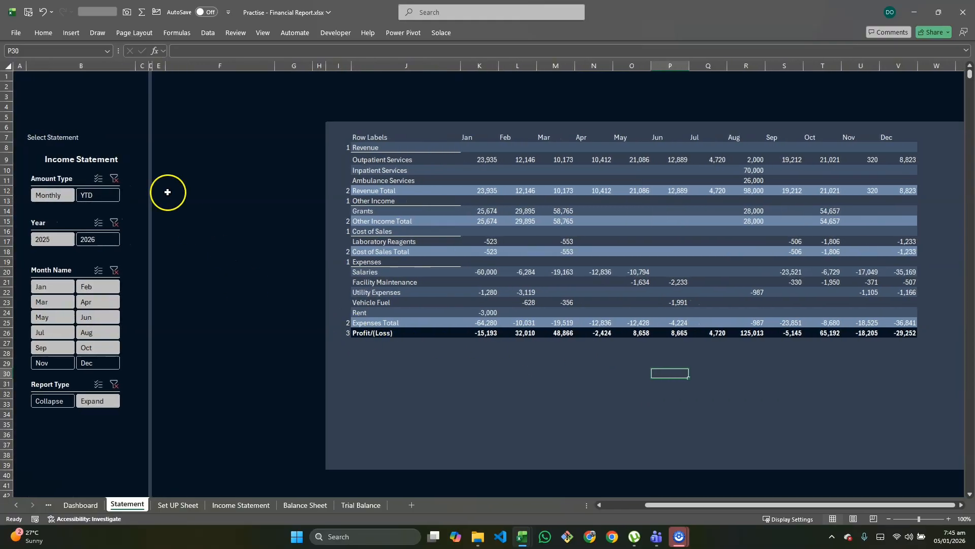
left_click(103, 159)
left_click(139, 160)
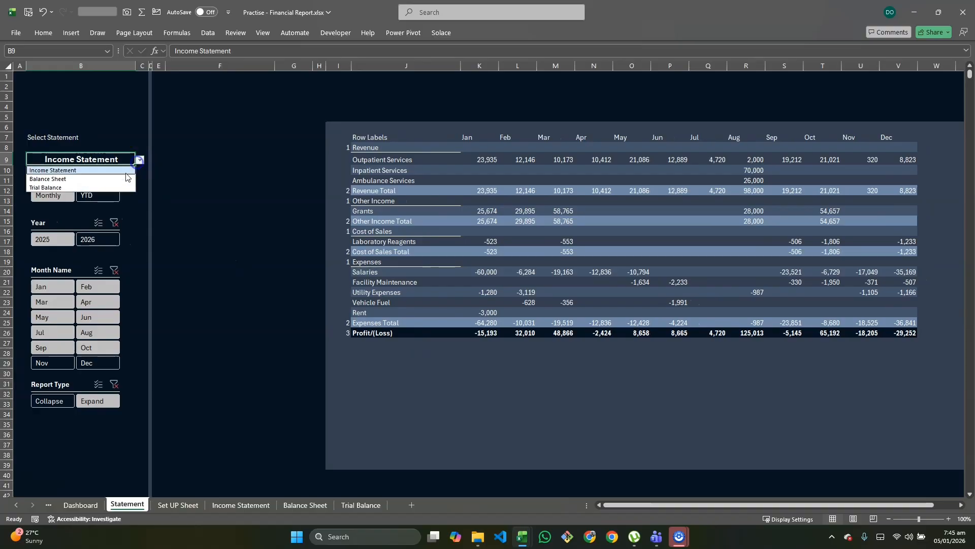
left_click(114, 179)
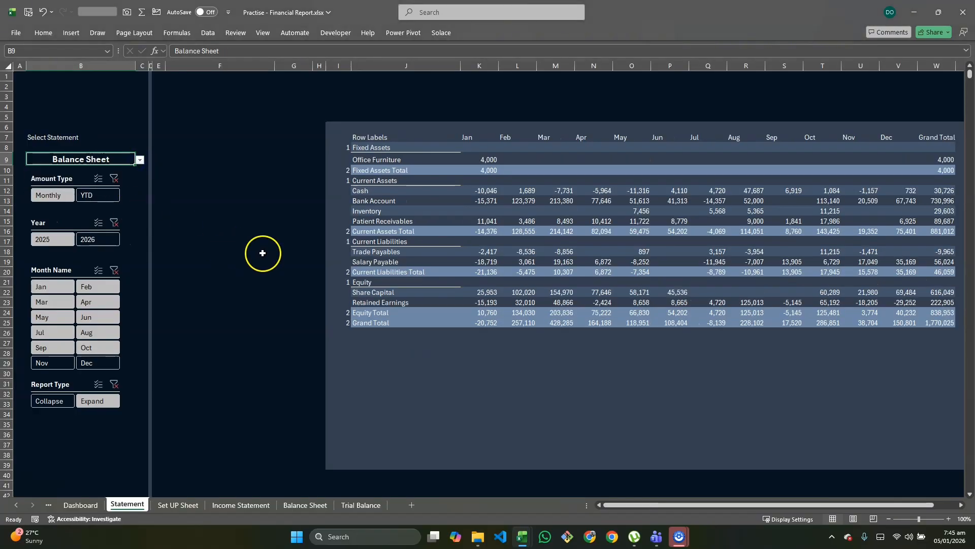
scroll(285, 260, "right", 3)
scroll(314, 272, "left", 5)
scroll(375, 311, "right", 5)
scroll(289, 333, "left", 2)
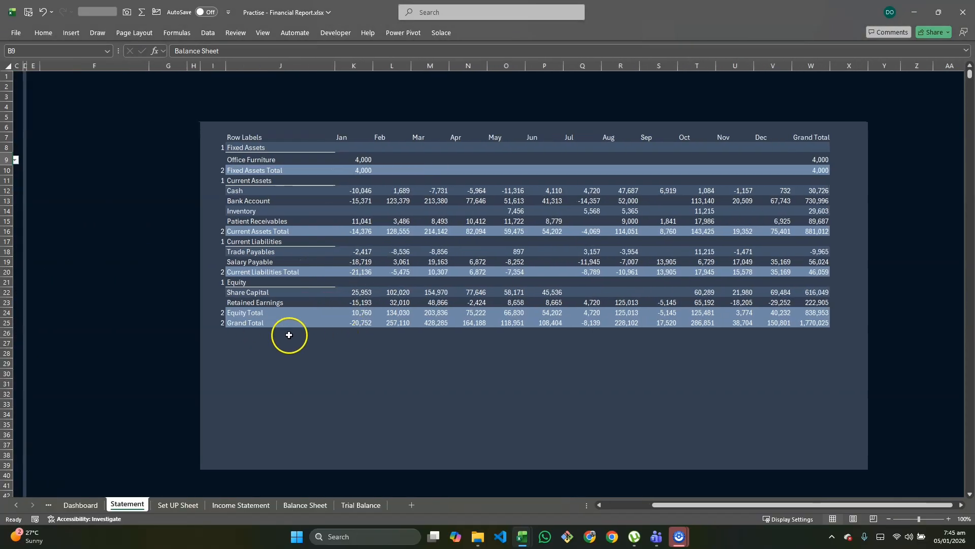
Step: Check the formatting of the Trial Balance and Income Statement through the statement selector, returning it to Balance Sheet
scroll(487, 349, "left", 3)
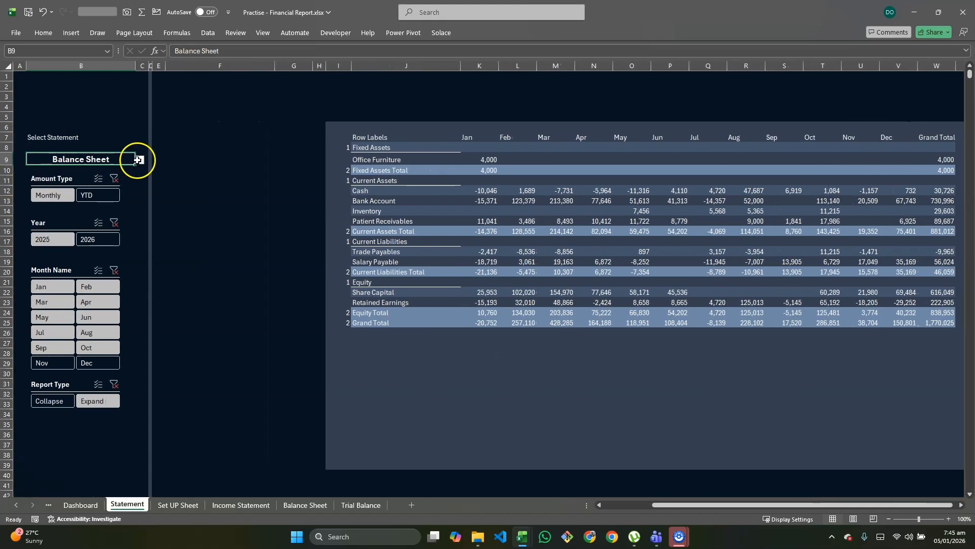
left_click(139, 160)
left_click(113, 187)
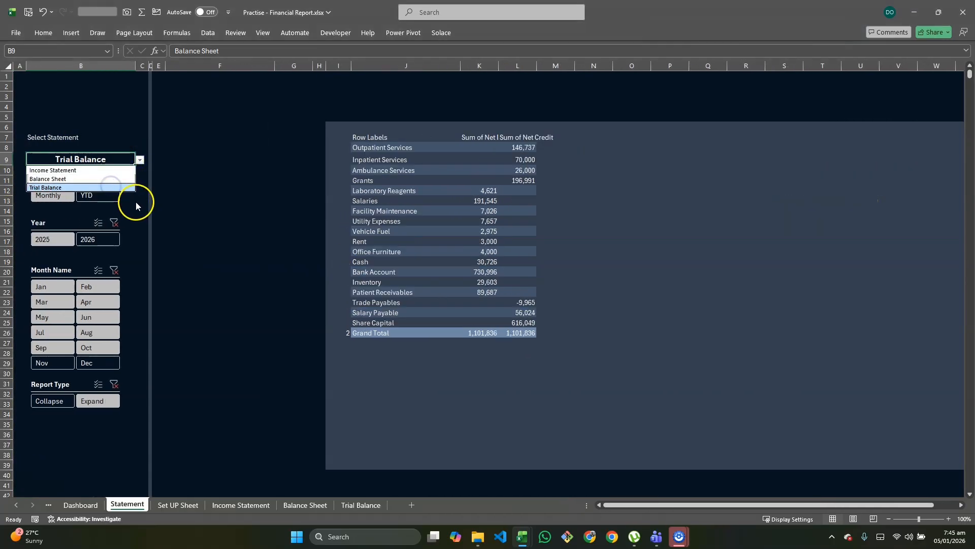
left_click(139, 160)
left_click(94, 170)
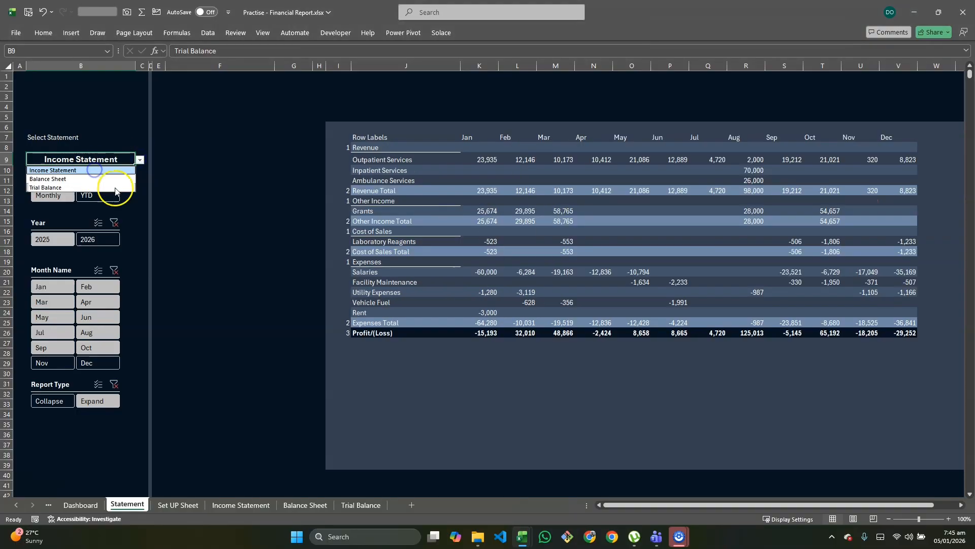
left_click(140, 160)
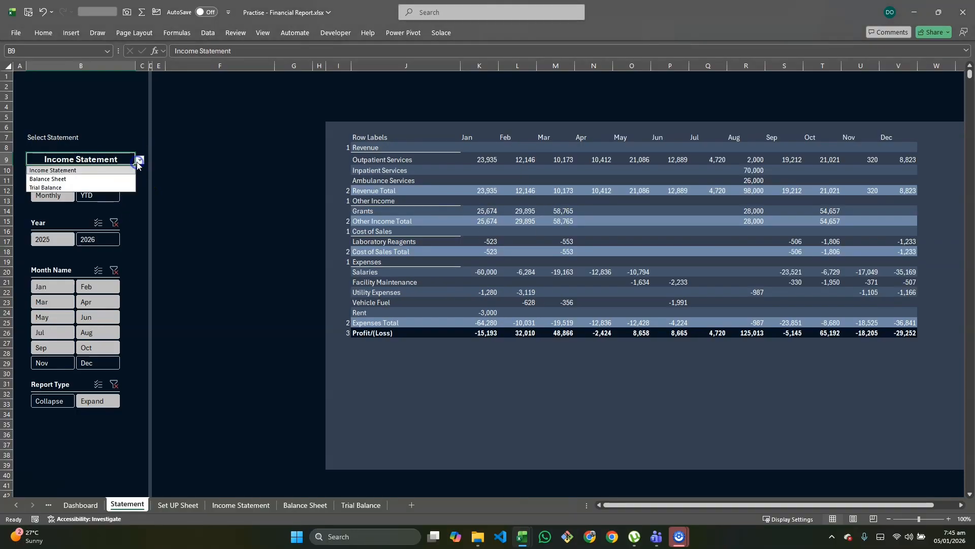
left_click(110, 179)
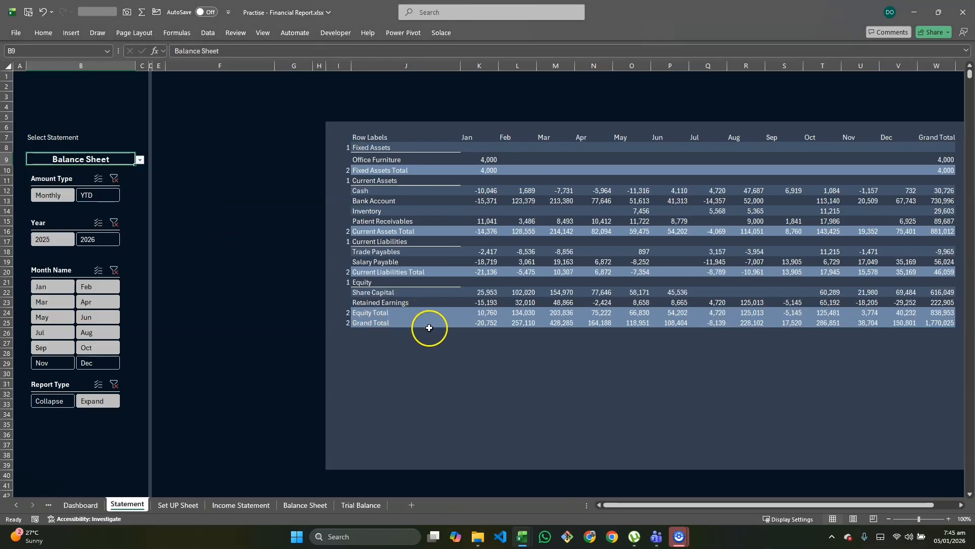
Step: On the Balance Sheet sheet, set the Monthly Report Collapsed pivot table's grand totals to On for Rows Only
left_click(305, 505)
scroll(312, 261, "left", 2)
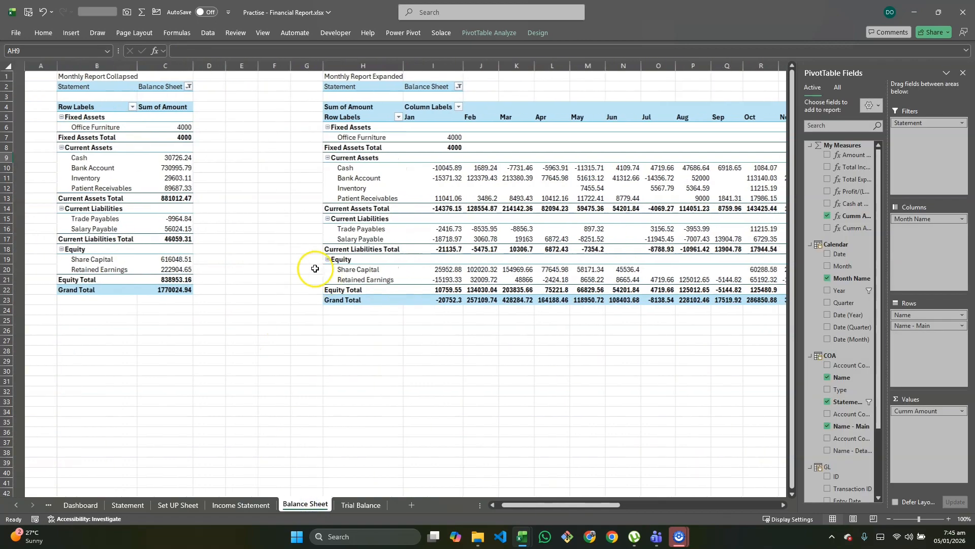
left_click(49, 198)
left_click(132, 194)
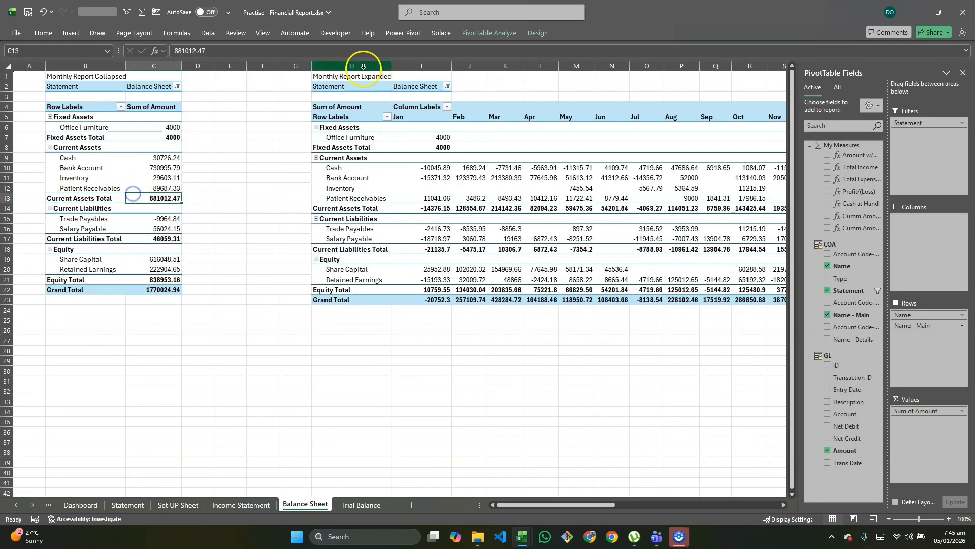
left_click(532, 33)
left_click(49, 63)
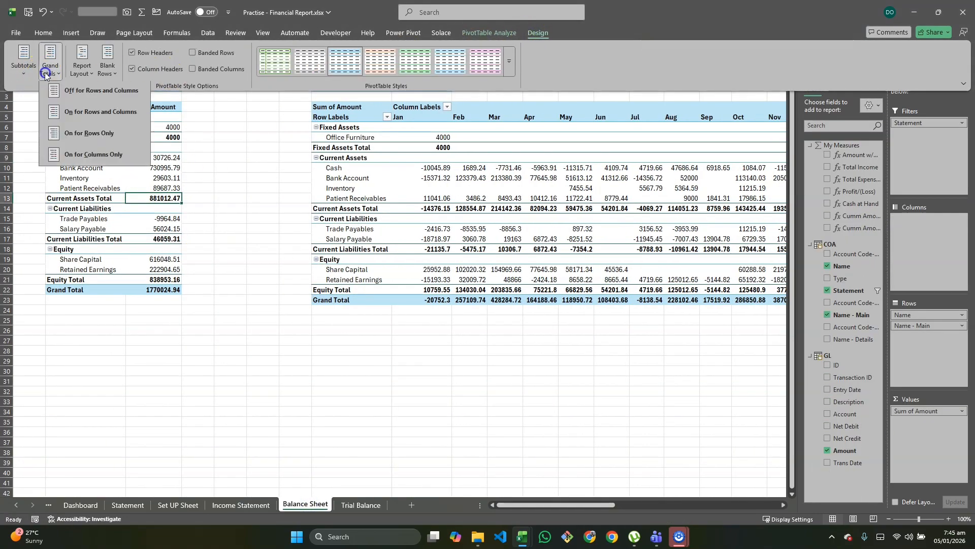
left_click(86, 133)
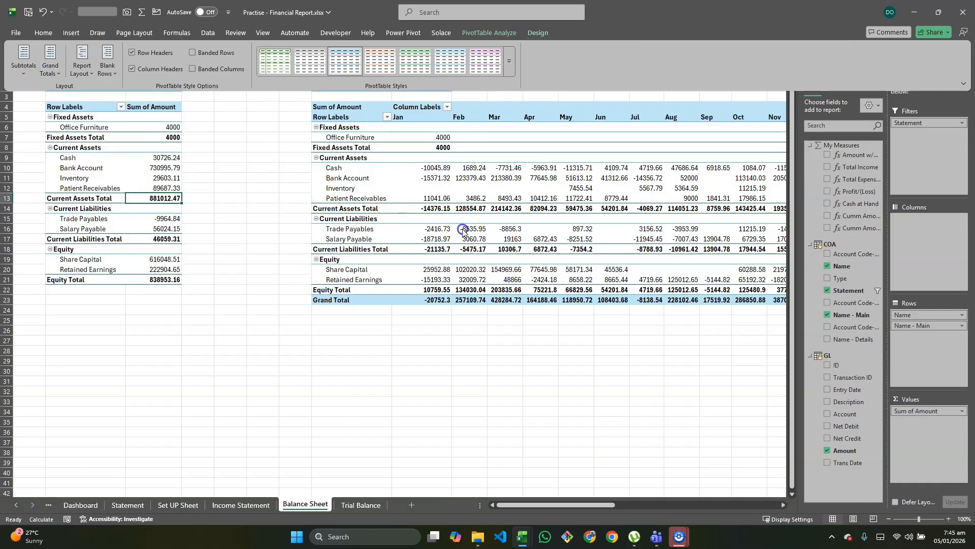
Step: Turn off grand totals for rows and columns in the Monthly Report Expanded pivot table
left_click(453, 209)
scroll(454, 209, "right", 2)
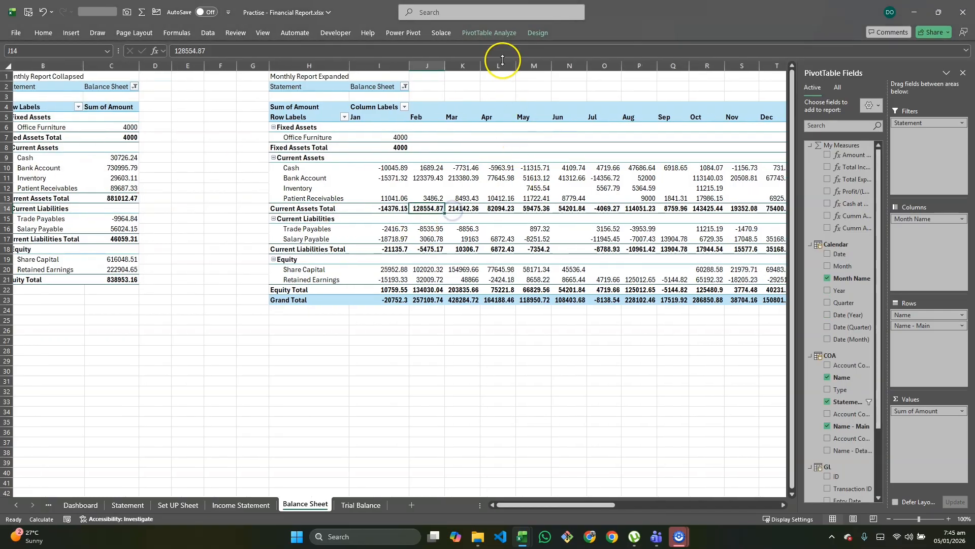
left_click(536, 33)
left_click(49, 63)
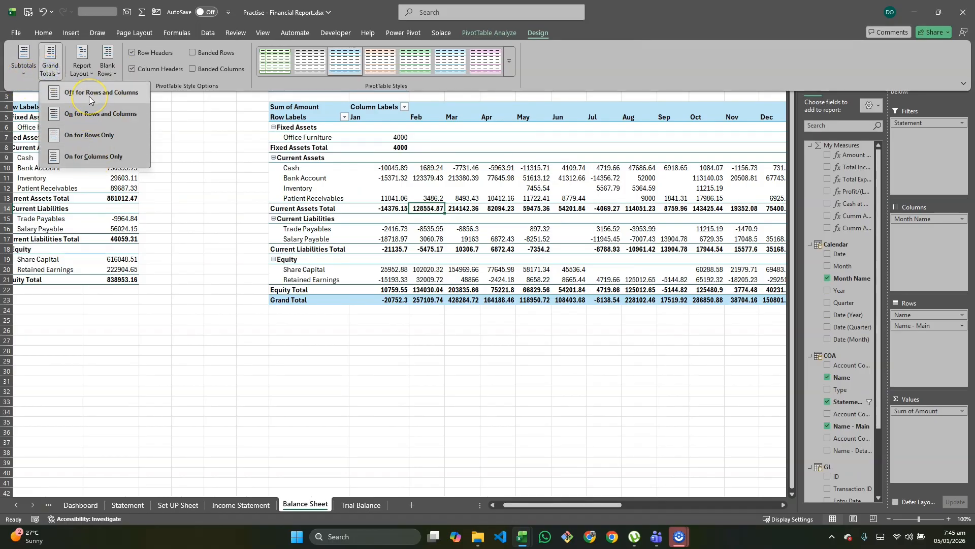
left_click(89, 98)
Step: Turn off grand totals for rows and columns in the YTD Report Collapsed pivot table
scroll(551, 209, "right", 10)
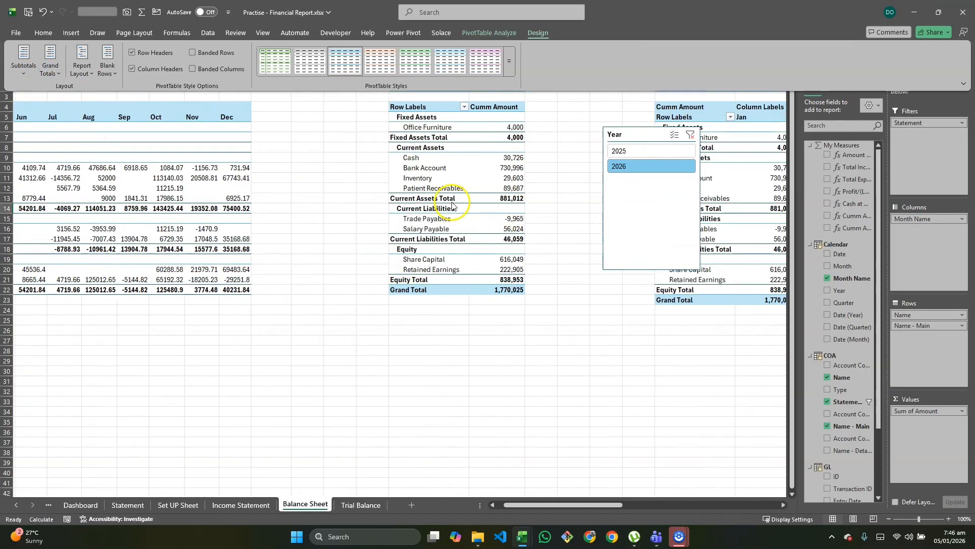
left_click(448, 189)
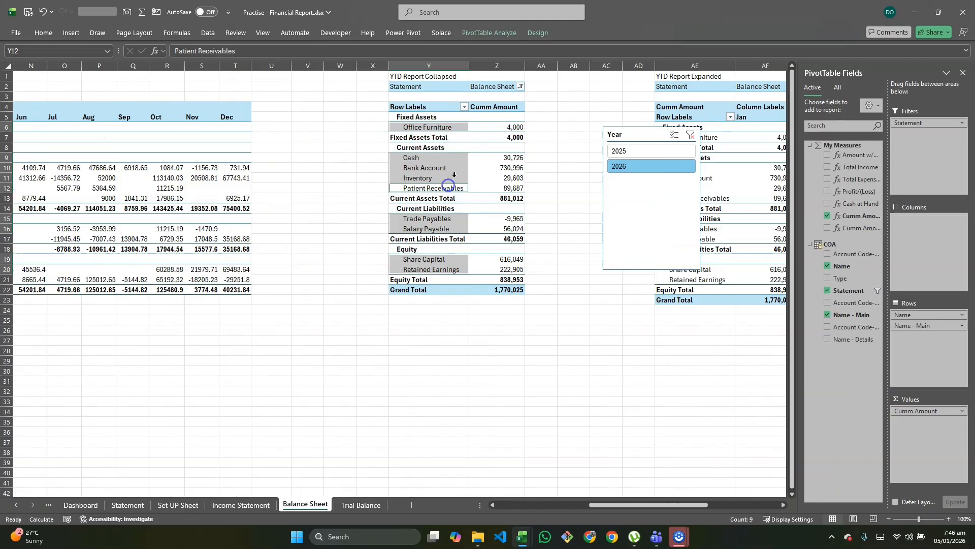
left_click(531, 30)
left_click(50, 63)
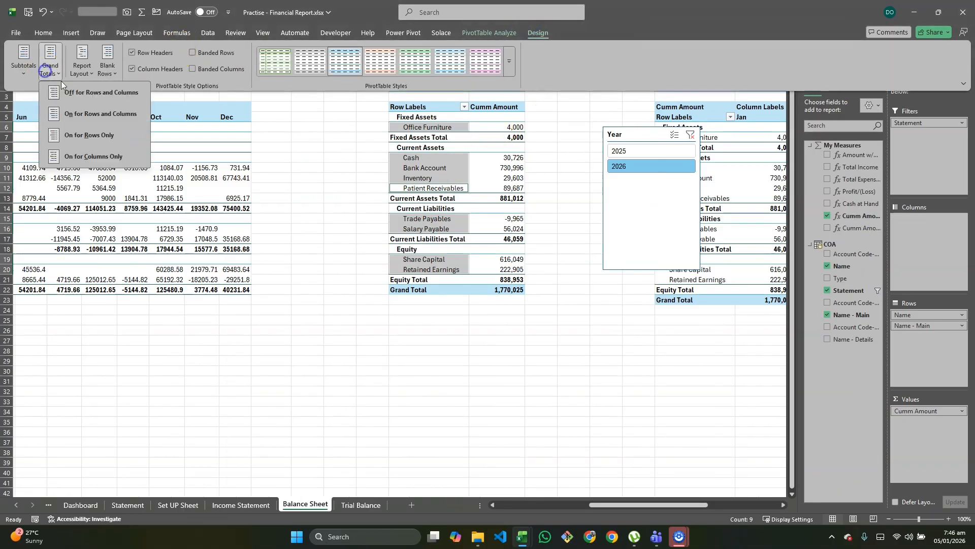
left_click(84, 98)
Step: Turn off grand totals for rows and columns in the YTD Report Expanded pivot table
scroll(398, 211, "right", 5)
left_click(471, 188)
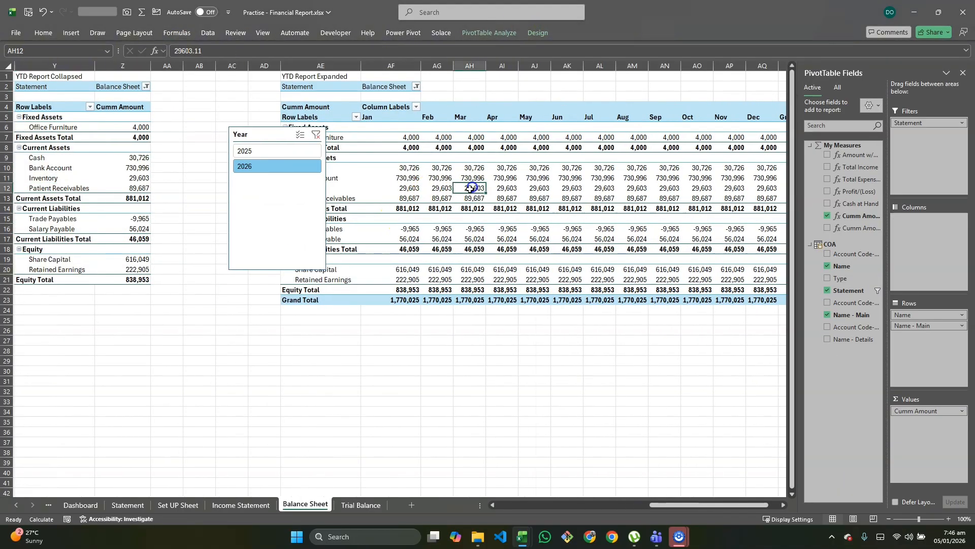
left_click(538, 33)
left_click(56, 68)
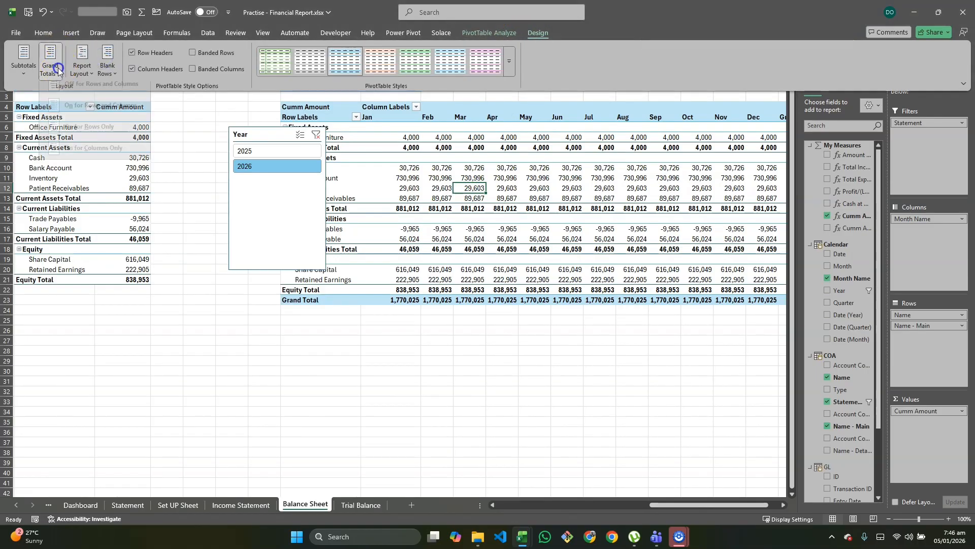
left_click(76, 97)
scroll(333, 480, "left", 5)
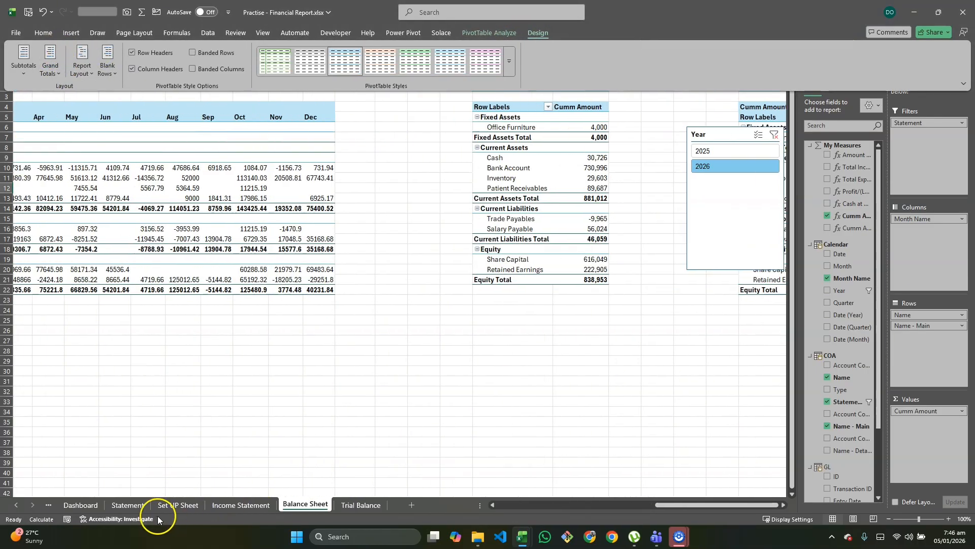
Step: On the Statement sheet, switch the statement selector through Income Statement, Balance Sheet and Trial Balance, and finish on Income Statement
left_click(128, 504)
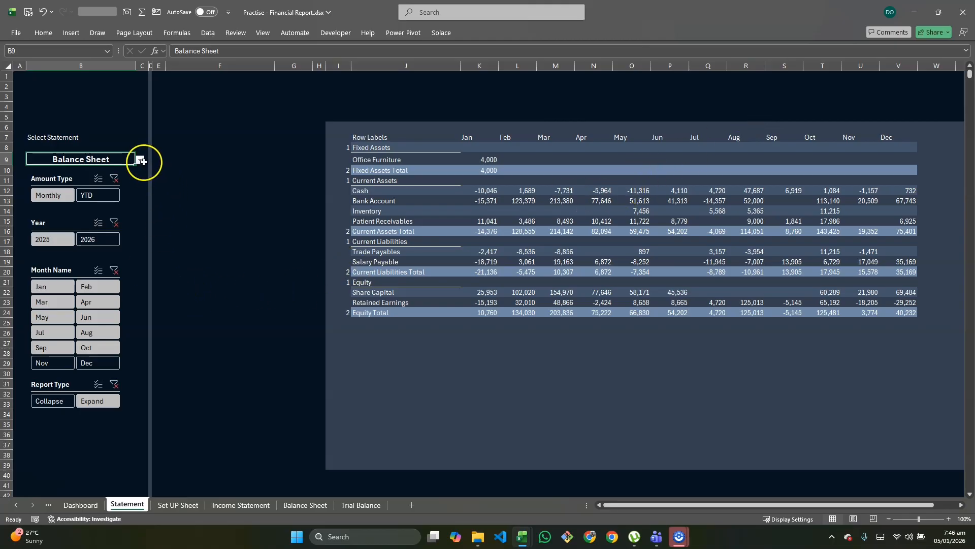
left_click(154, 181)
left_click(76, 159)
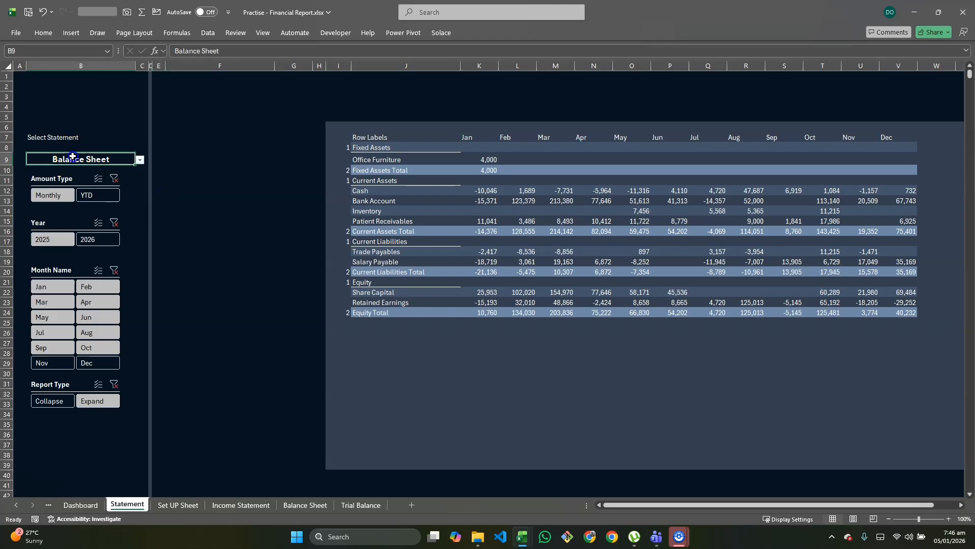
left_click(140, 161)
left_click(106, 172)
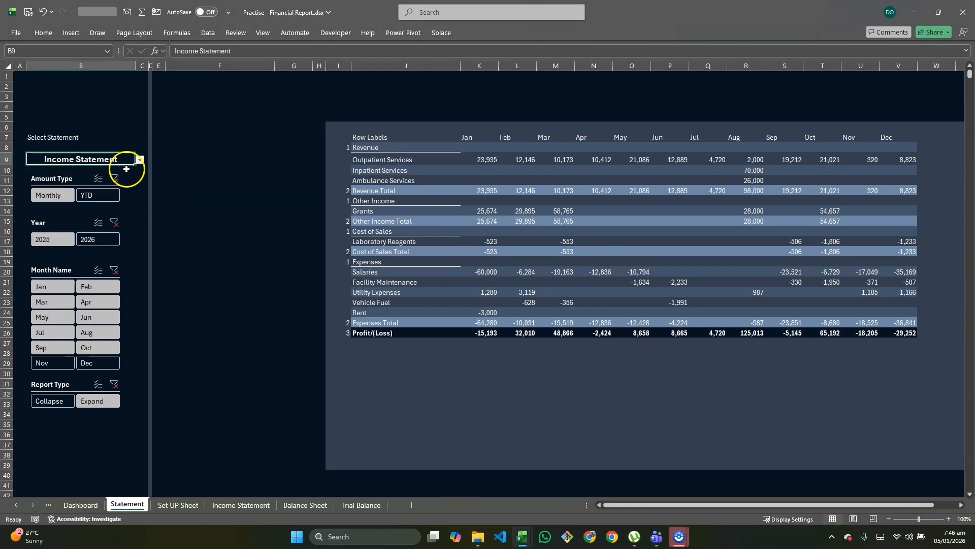
left_click(140, 160)
left_click(90, 179)
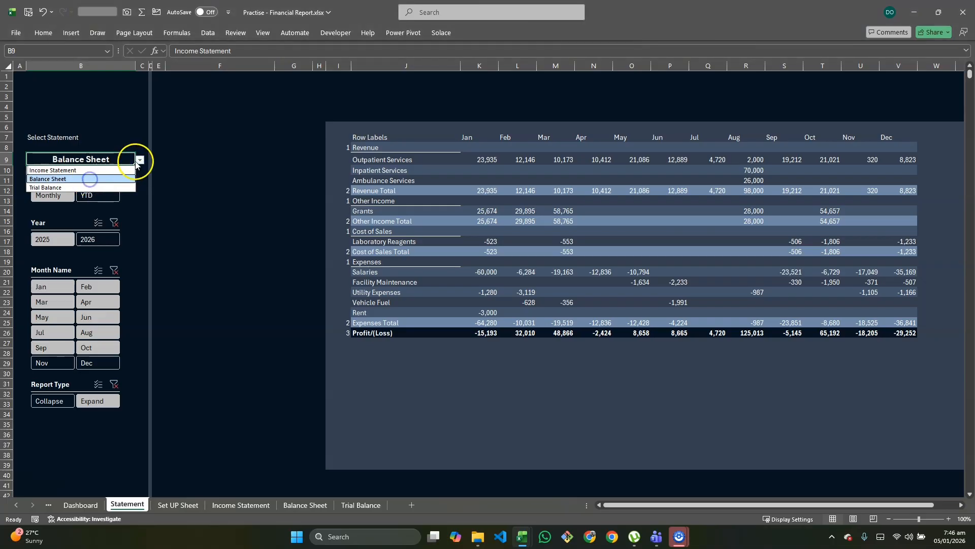
left_click(139, 160)
left_click(95, 187)
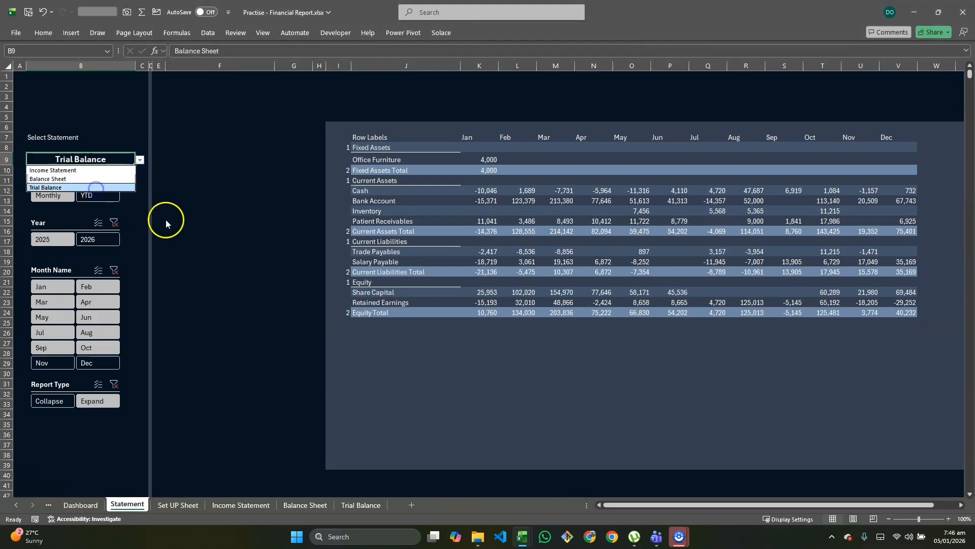
left_click(140, 161)
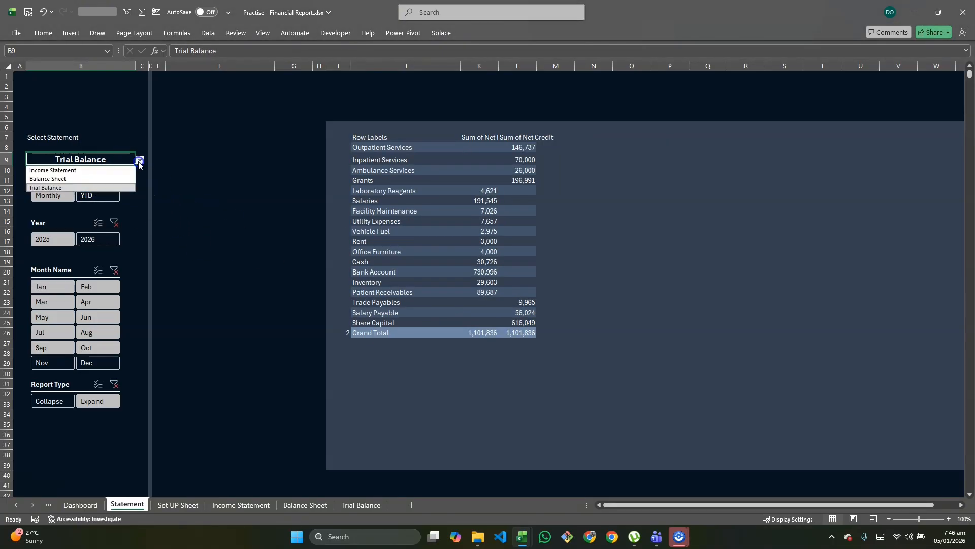
left_click(117, 171)
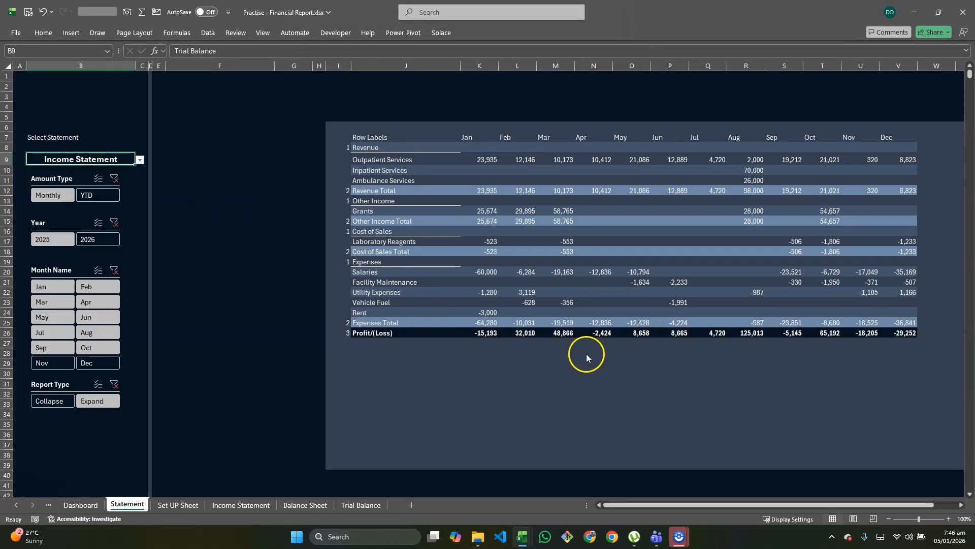
Step: Switch to the Financial report dashbaord.xlsx workbook, show its Income Statement as Monthly to examine the Profit/(Loss) row formatting, and return to the Practise workbook
key("alt+Tab")
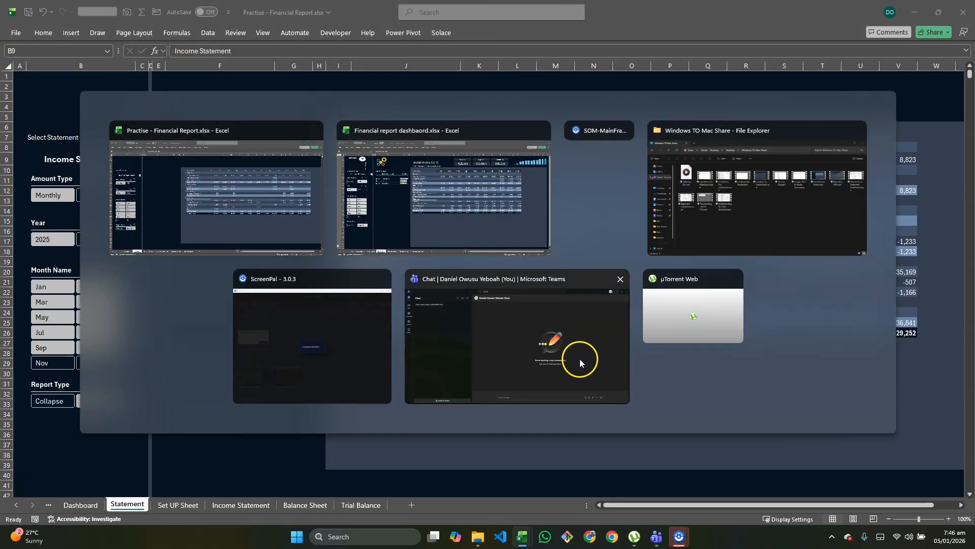
key("alt+Tab")
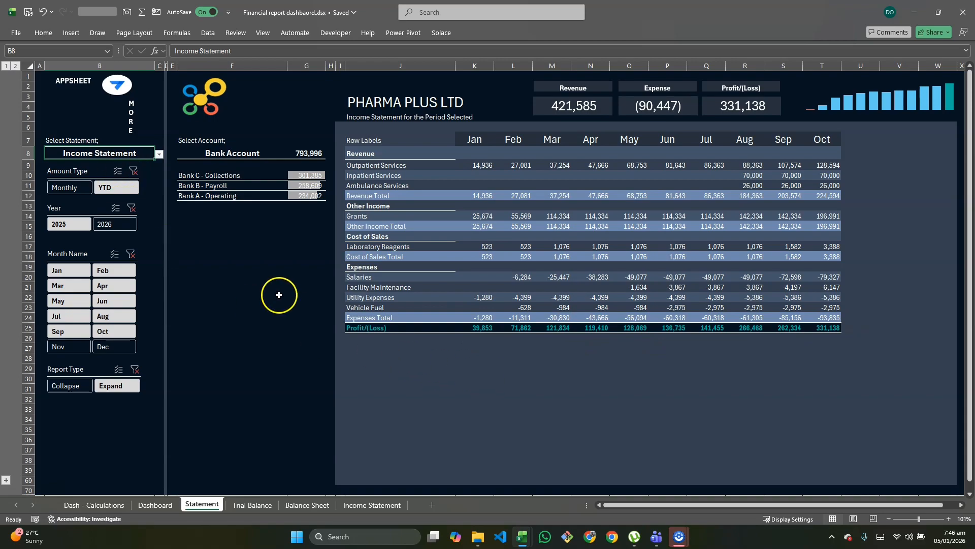
left_click(59, 189)
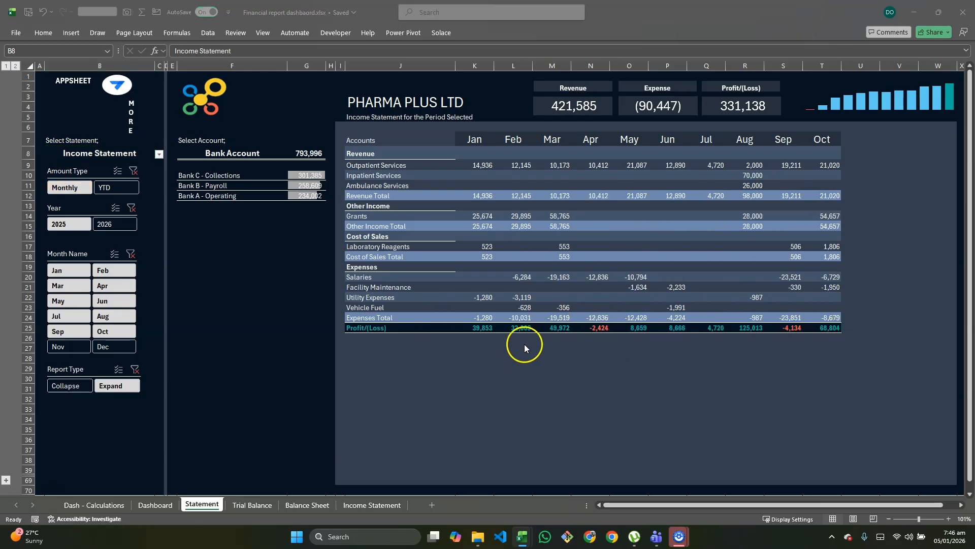
key("alt+Tab")
key("Tab")
left_click(523, 362)
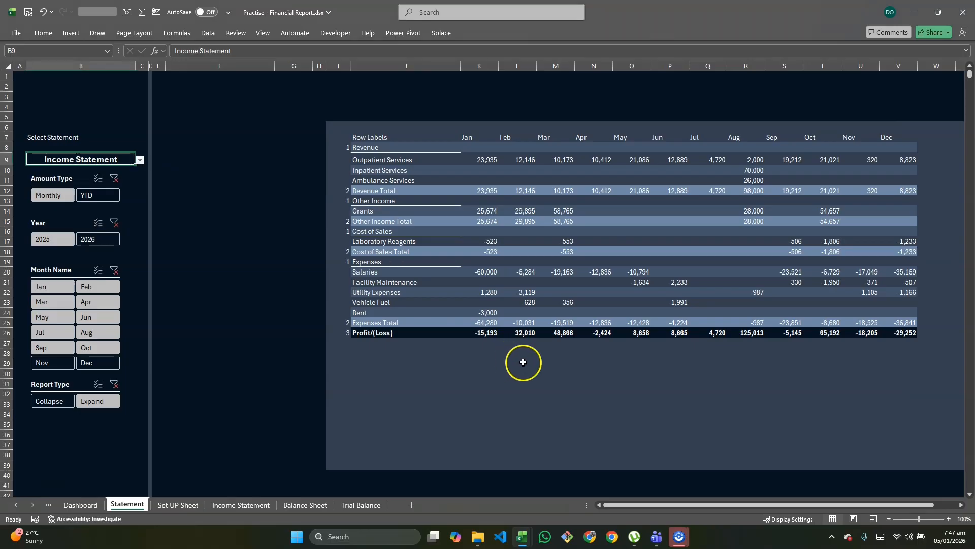
Step: Select the statement area J8:X39 and duplicate its conditional formatting rule =AND(J$7<>"",$I8=3)
left_click(363, 163)
left_click_drag(363, 148, 854, 463)
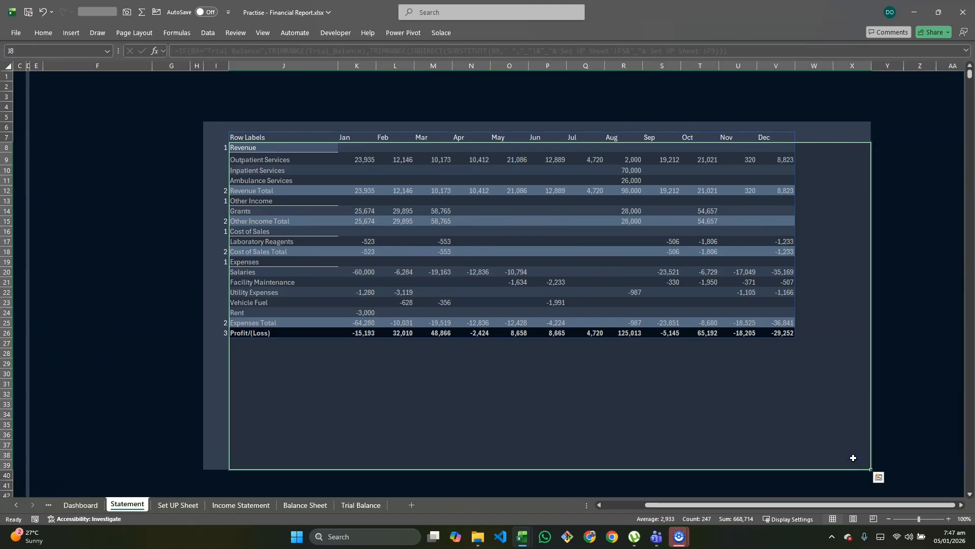
key("alt+h")
key("l")
key("r")
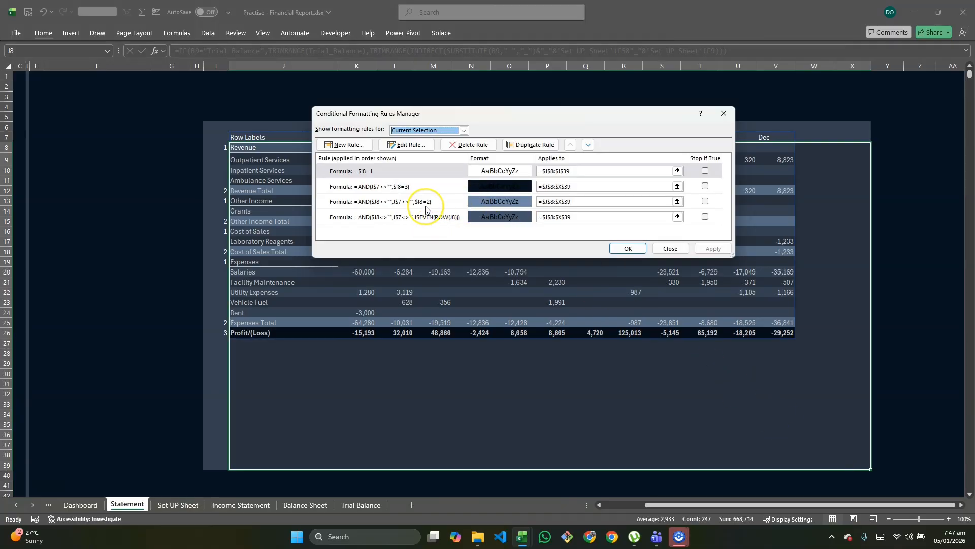
left_click(412, 188)
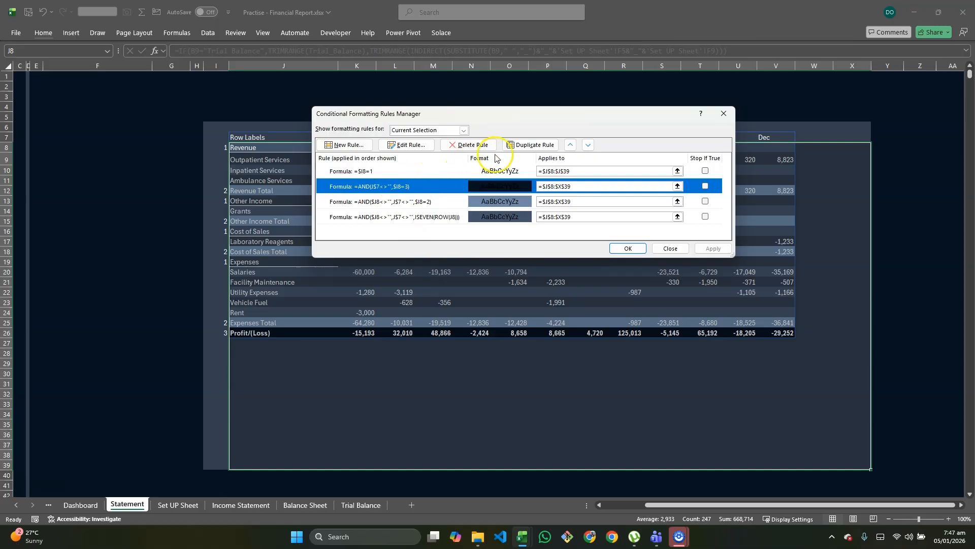
left_click(521, 147)
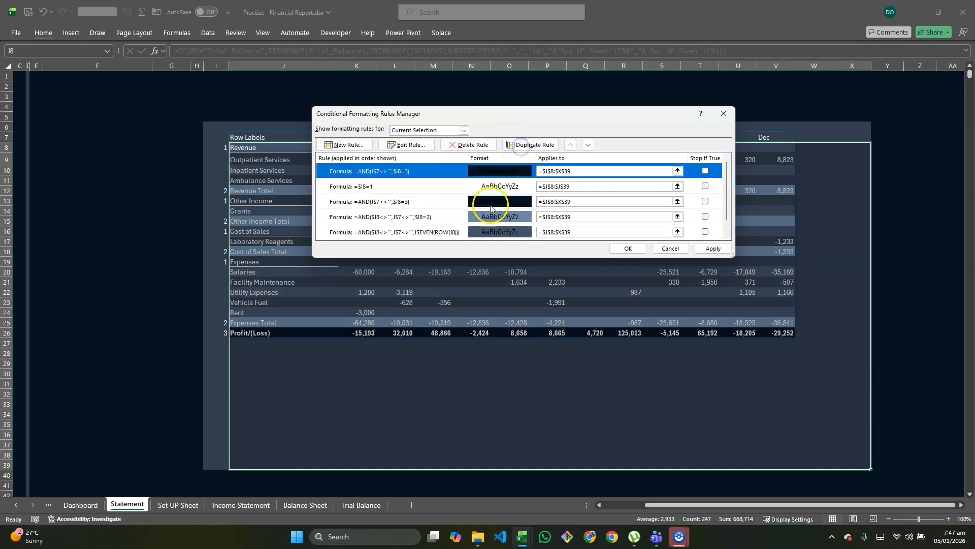
Step: Change the duplicated rule's formula to =AND(J$7<>"",$I8=3,J8>0)
left_click(415, 146)
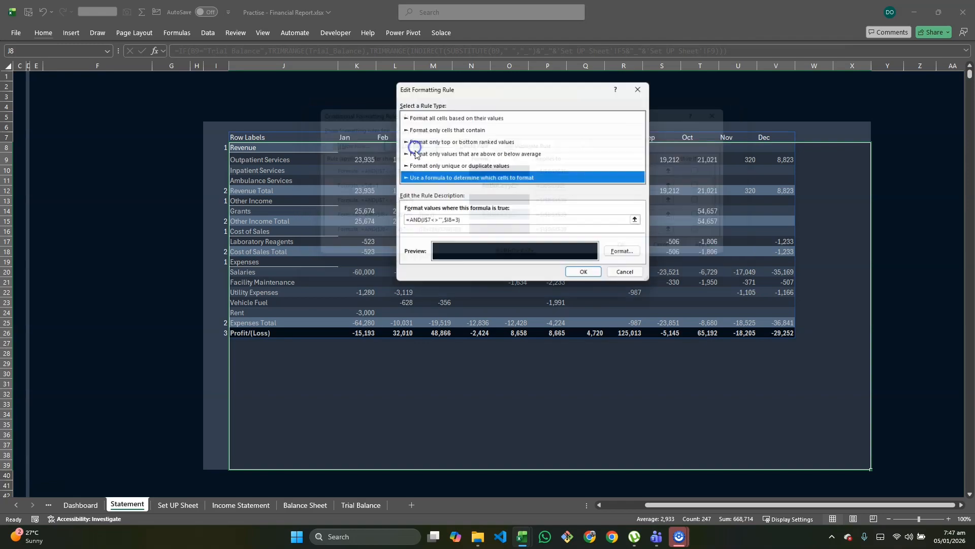
left_click(446, 222)
left_click(461, 222)
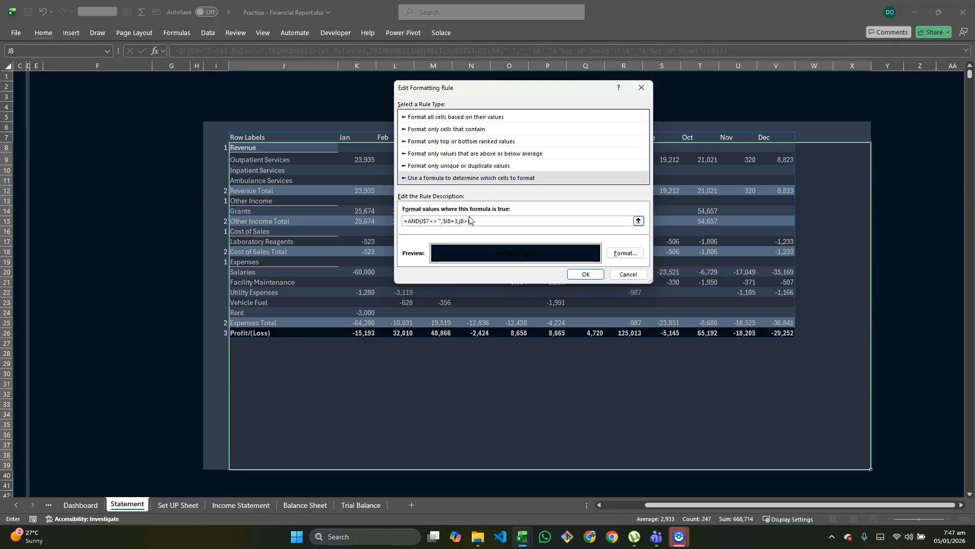
type("0)")
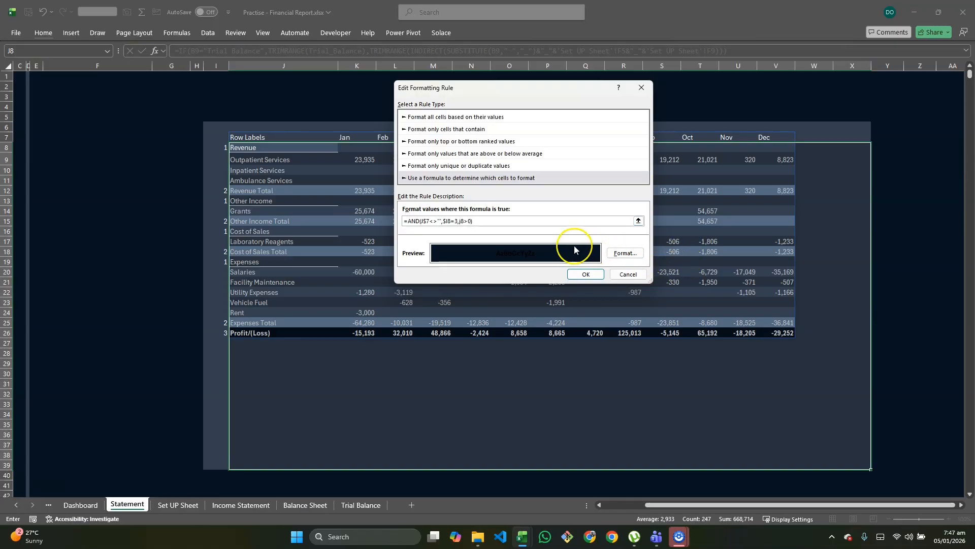
Step: Give the positive-value rule a Dark Teal font colour and apply it to the statement
left_click(624, 254)
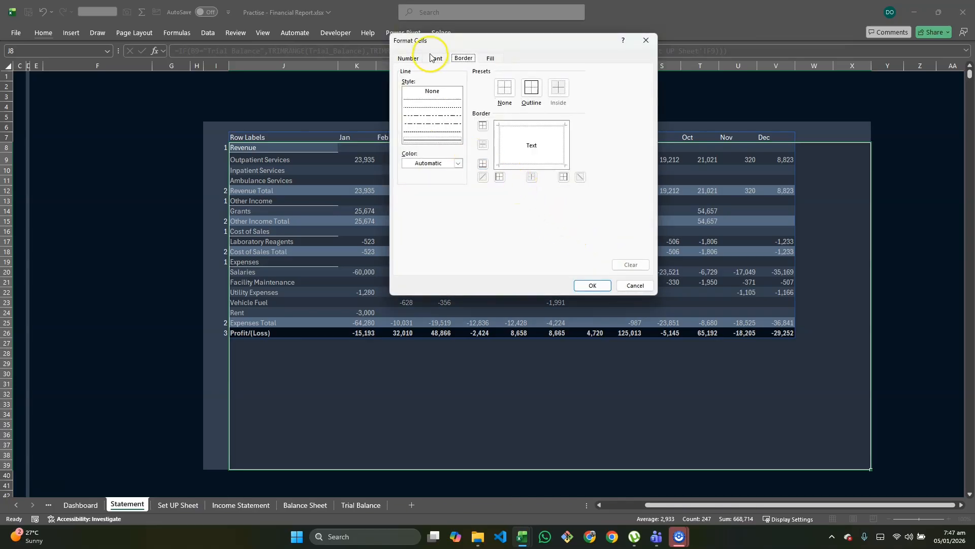
left_click(434, 58)
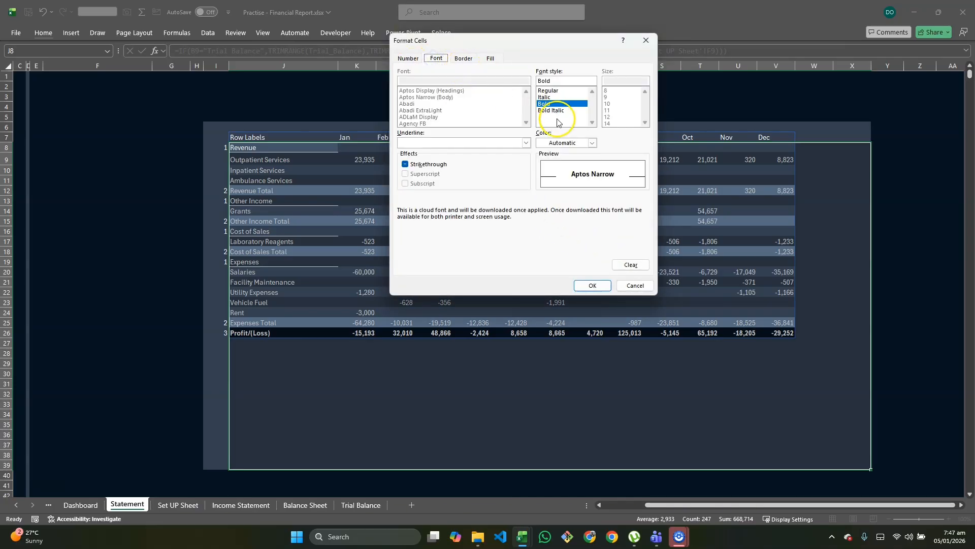
left_click(593, 143)
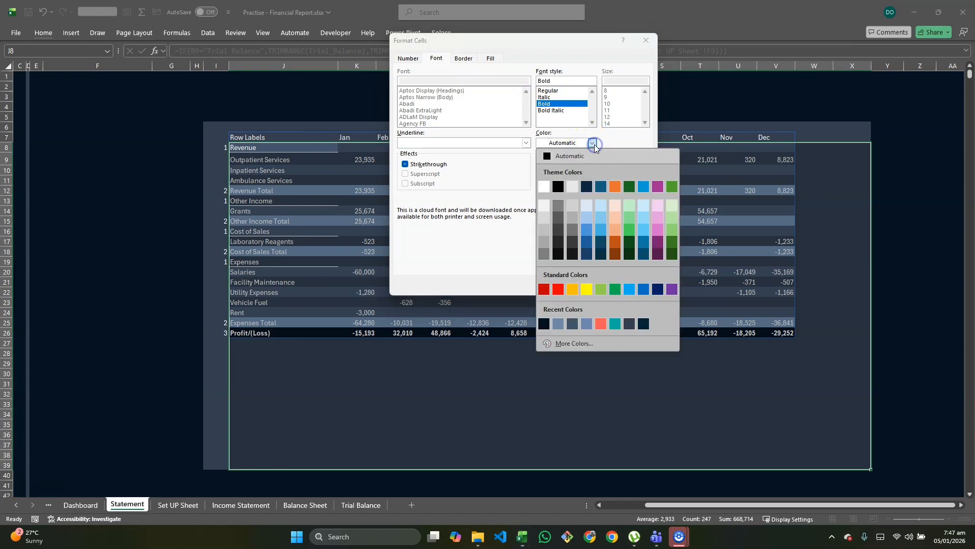
left_click(612, 326)
left_click(592, 281)
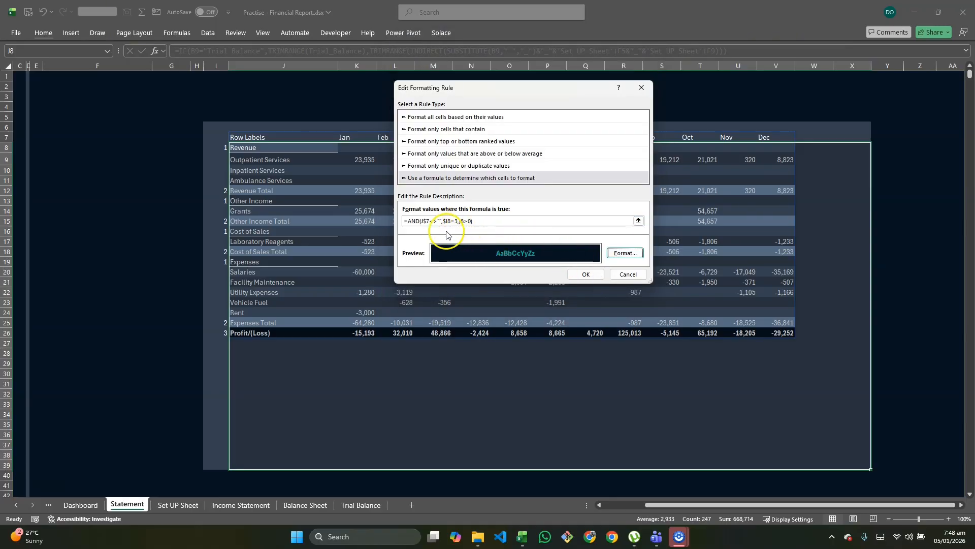
left_click(468, 220)
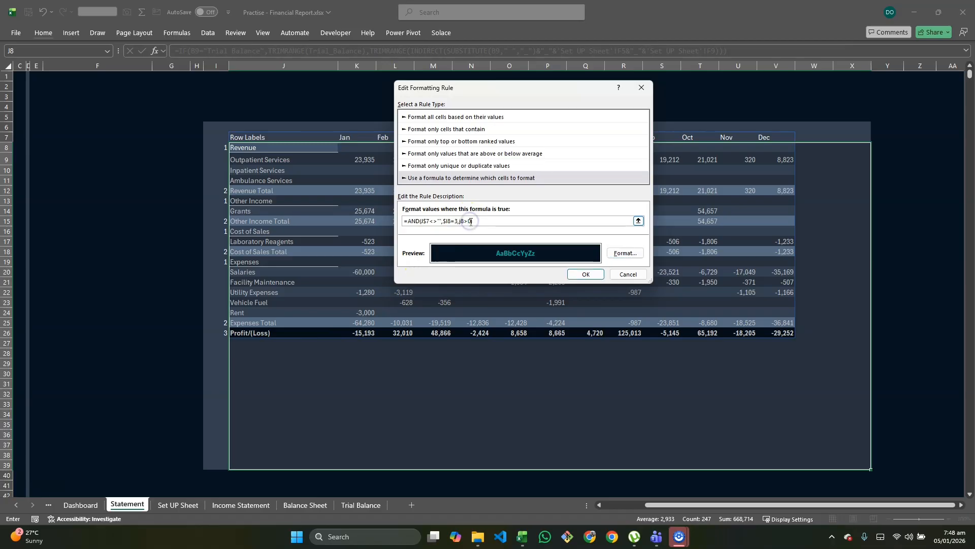
left_click(579, 275)
left_click(717, 249)
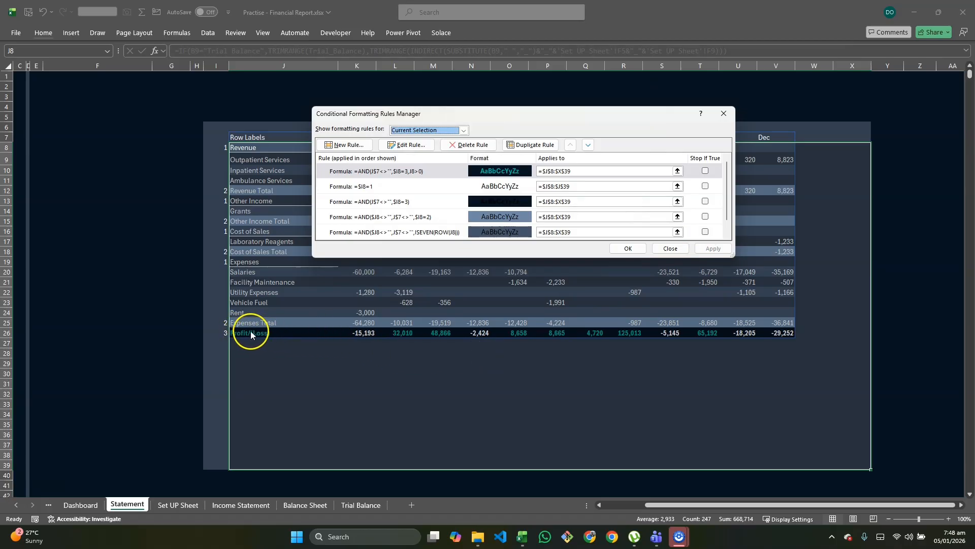
Step: Change the range of the Dark Teal positive-value rule to =$K$8:$X$39
left_click(547, 172)
left_click(547, 171)
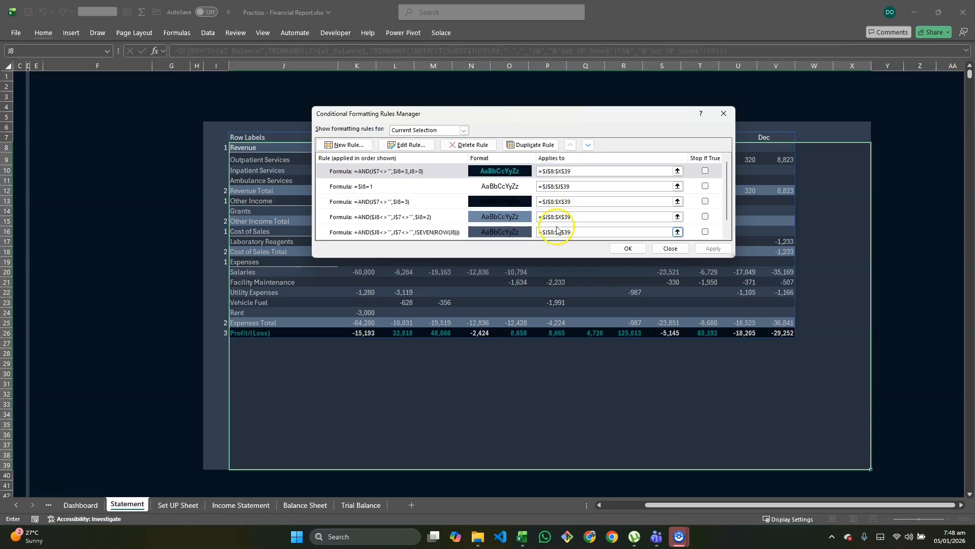
key("BackSpace")
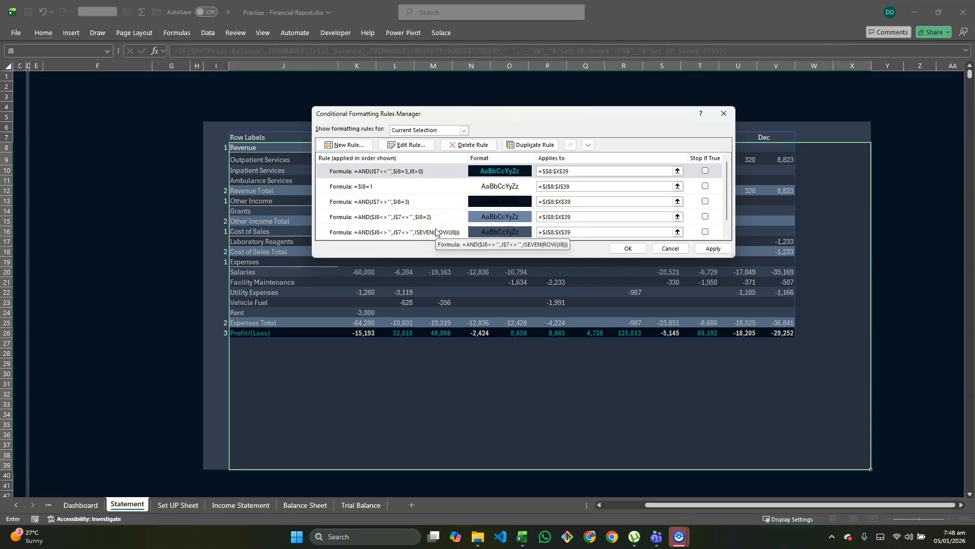
left_click(508, 174)
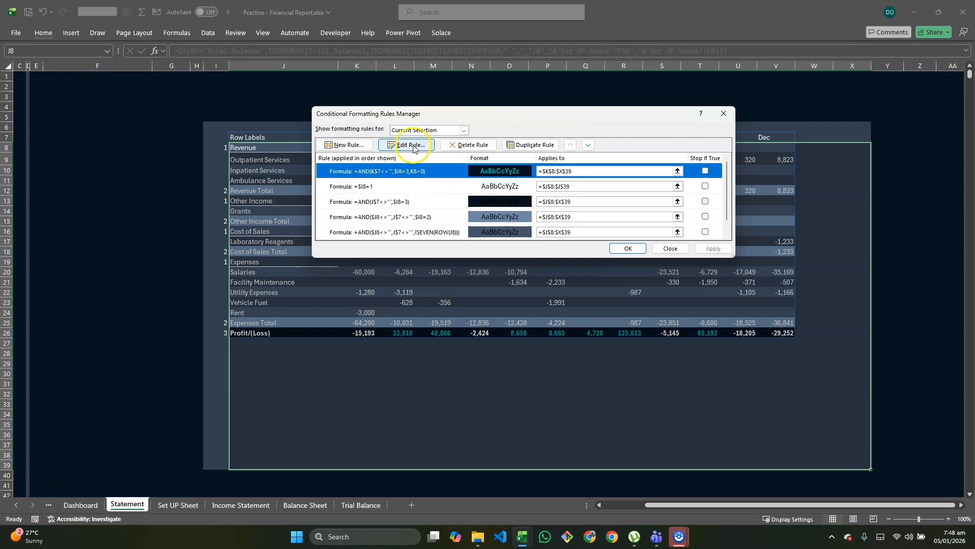
Step: Duplicate the Dark Teal rule and change the copy's formula to =AND(K$7<>"",$I8=3,K8<0)
left_click(531, 145)
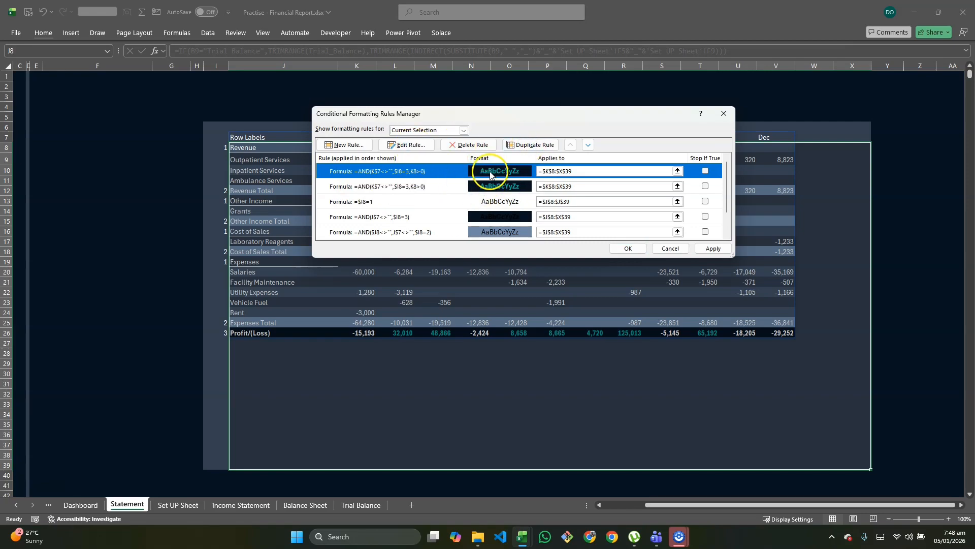
left_click(414, 146)
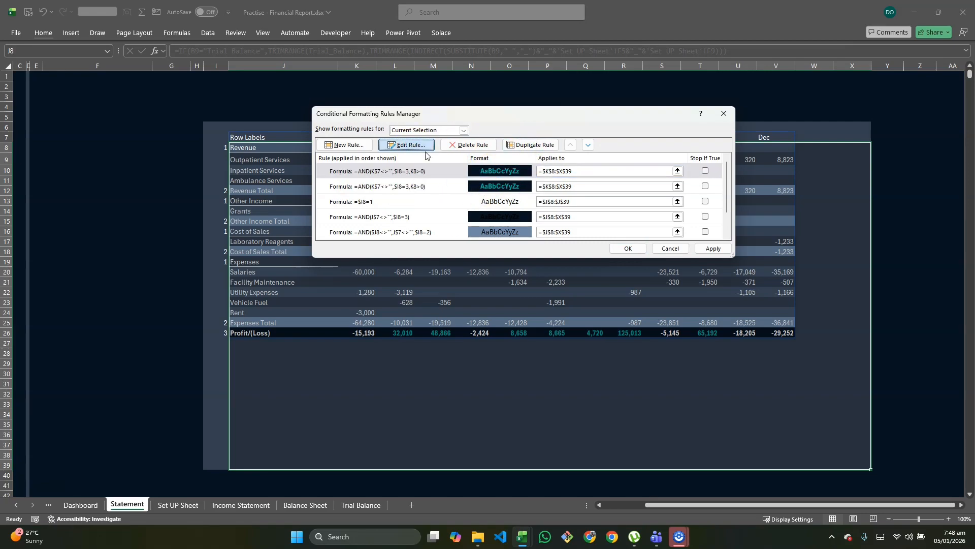
left_click(467, 220)
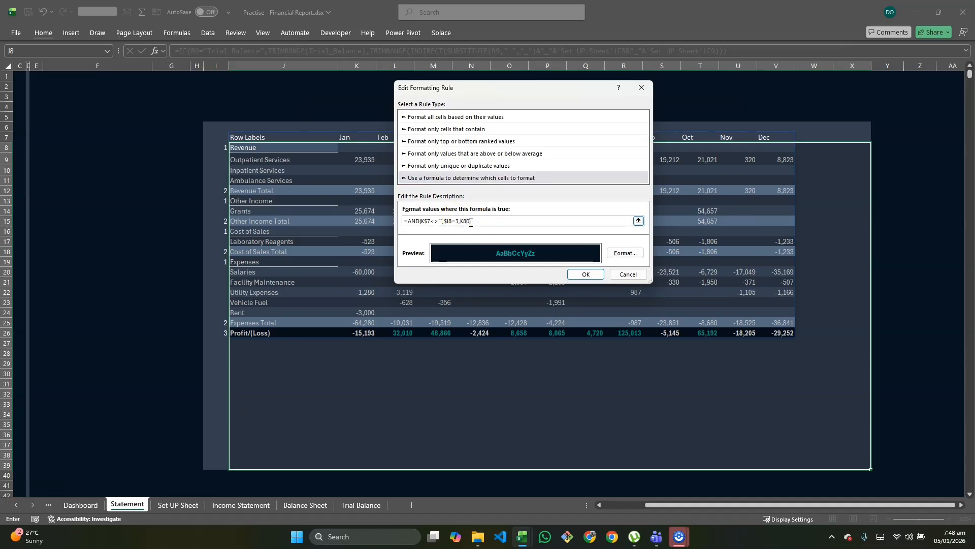
Step: Give the negative-value rule the coral-red recent colour as its font colour and apply it to the statement
left_click(624, 253)
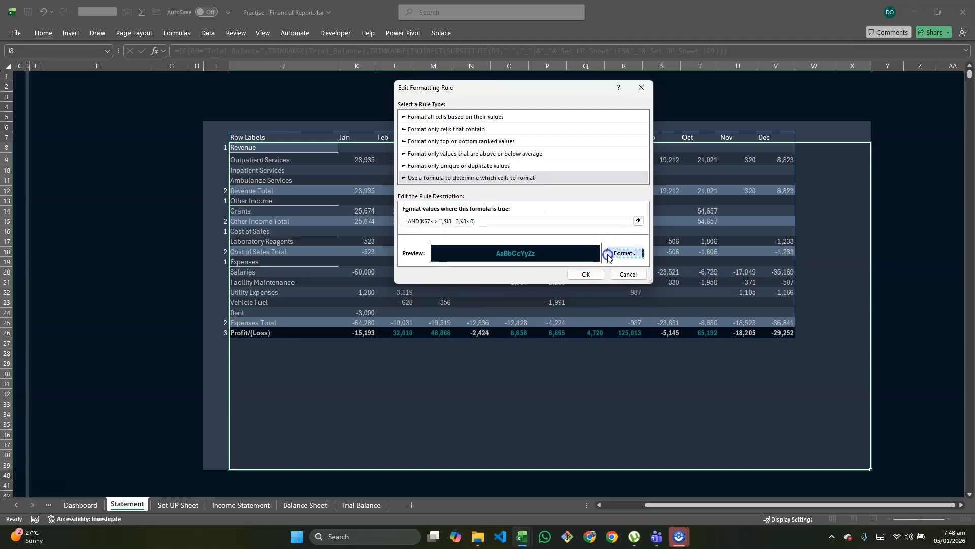
left_click(592, 144)
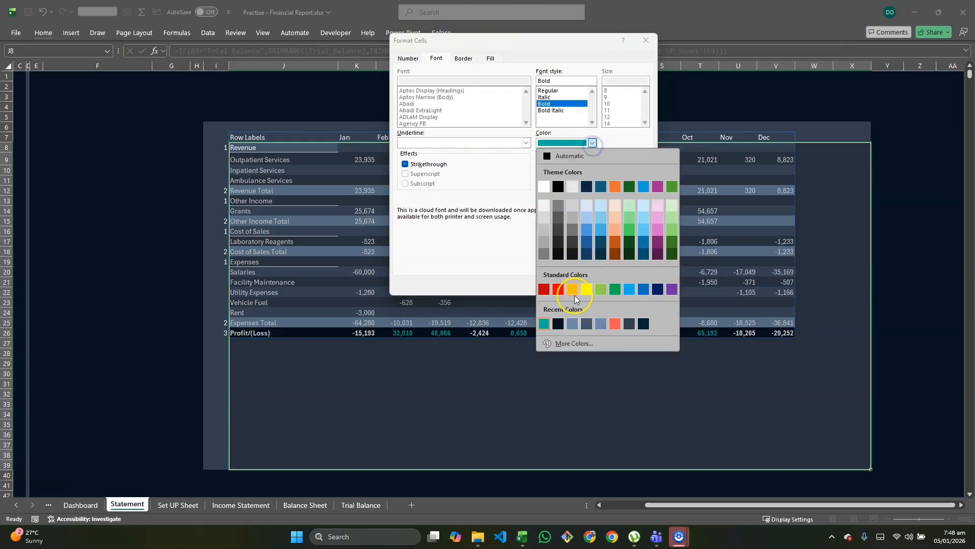
left_click(613, 324)
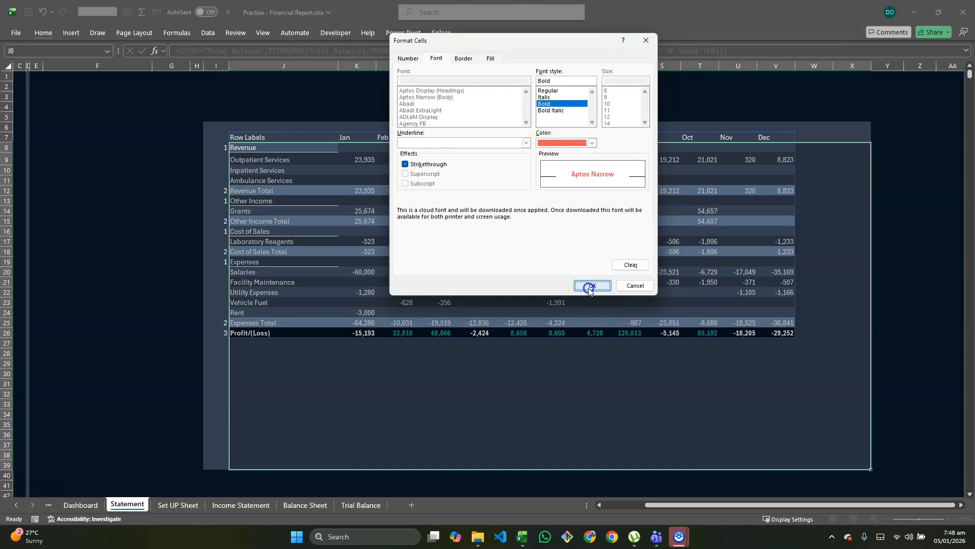
left_click(584, 283)
left_click(586, 274)
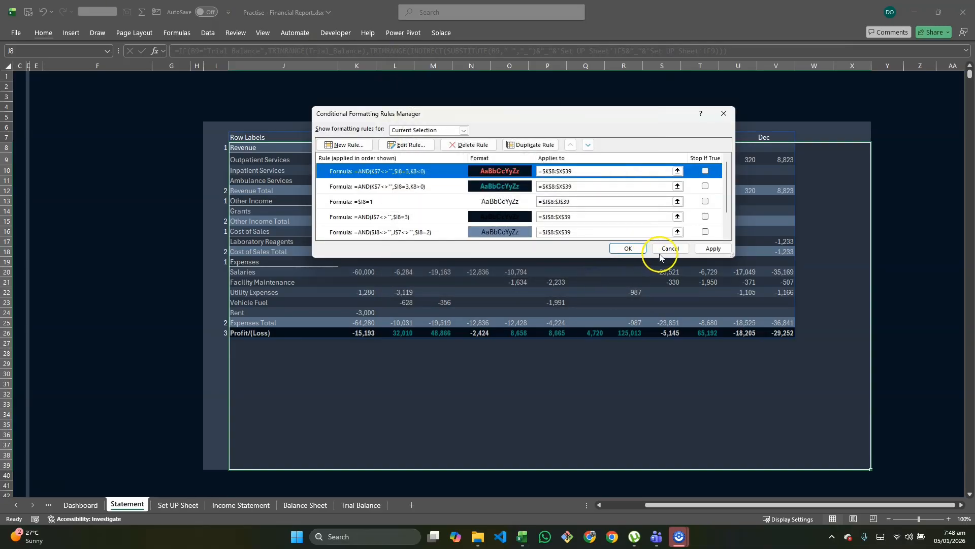
left_click(710, 249)
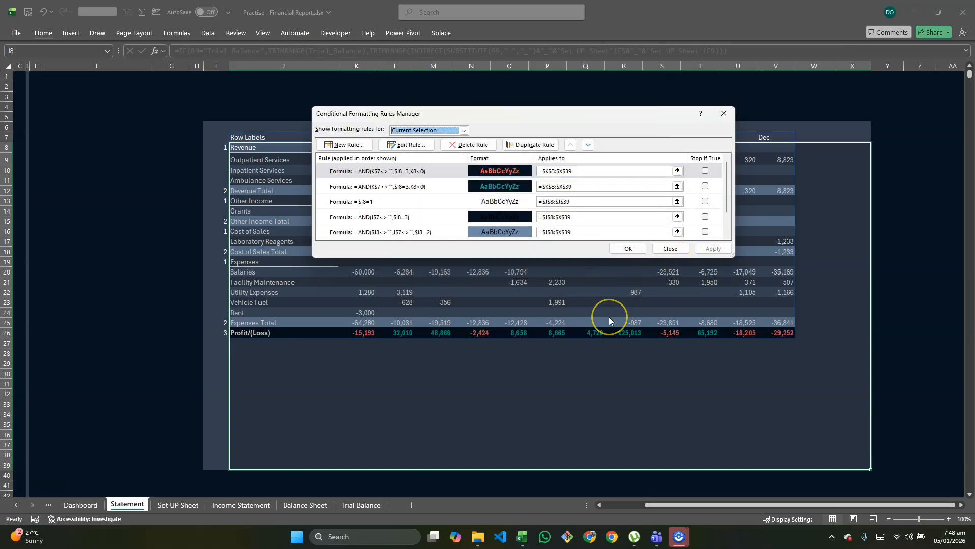
Step: Review the full list of conditional formatting rules for the statement range and close the rules manager
scroll(512, 213, "down", 2)
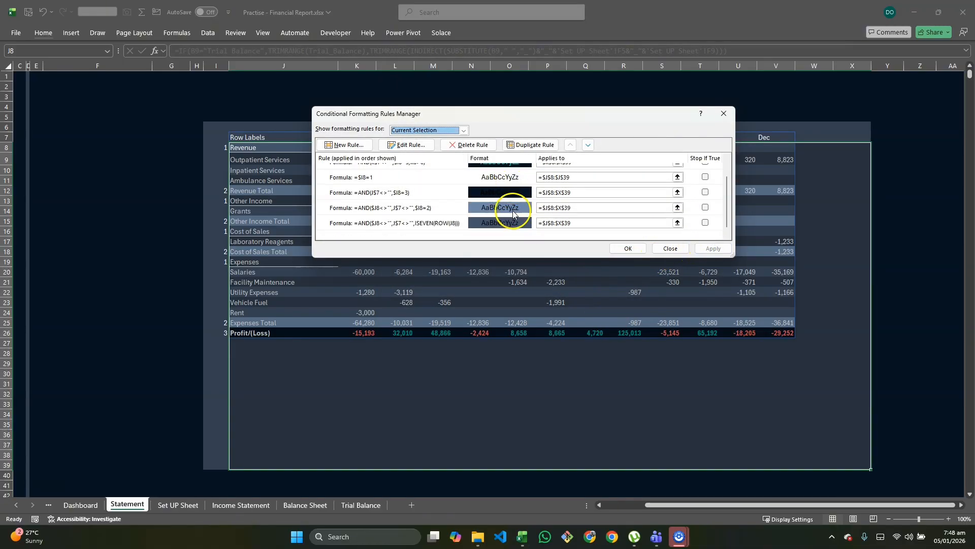
scroll(513, 215, "up", 2)
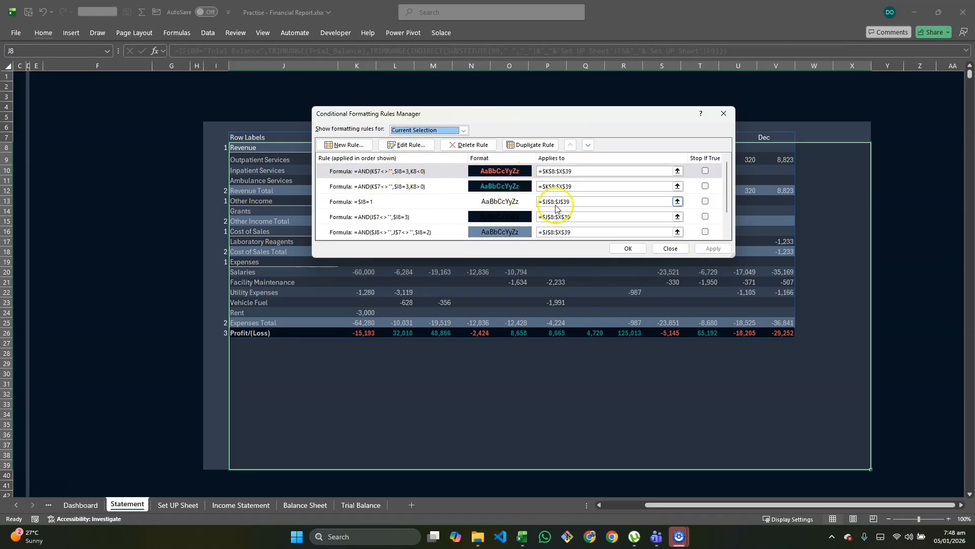
left_click(629, 249)
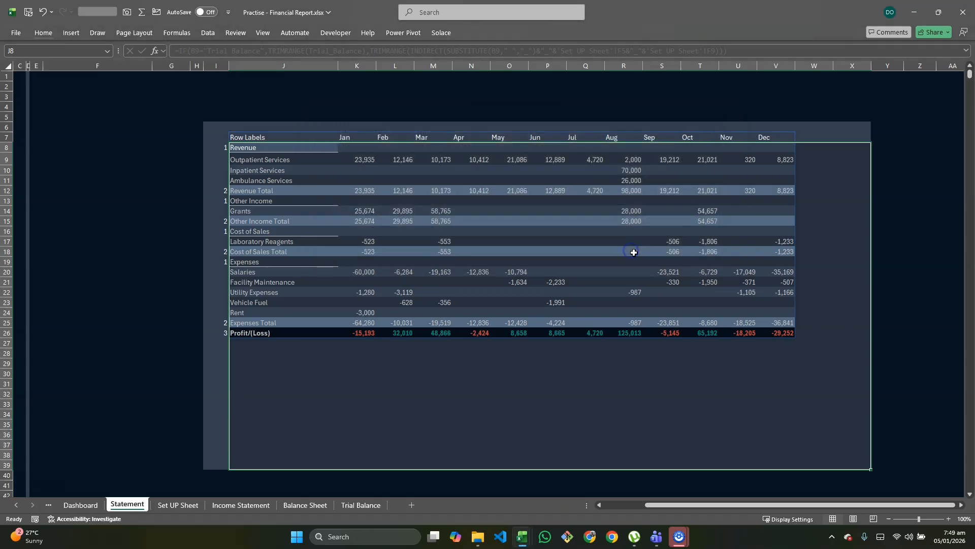
left_click(672, 382)
Step: Switch the Amount Type to YTD to check the Profit/(Loss) row's formatting, and return it to Monthly
scroll(475, 359, "left", 3)
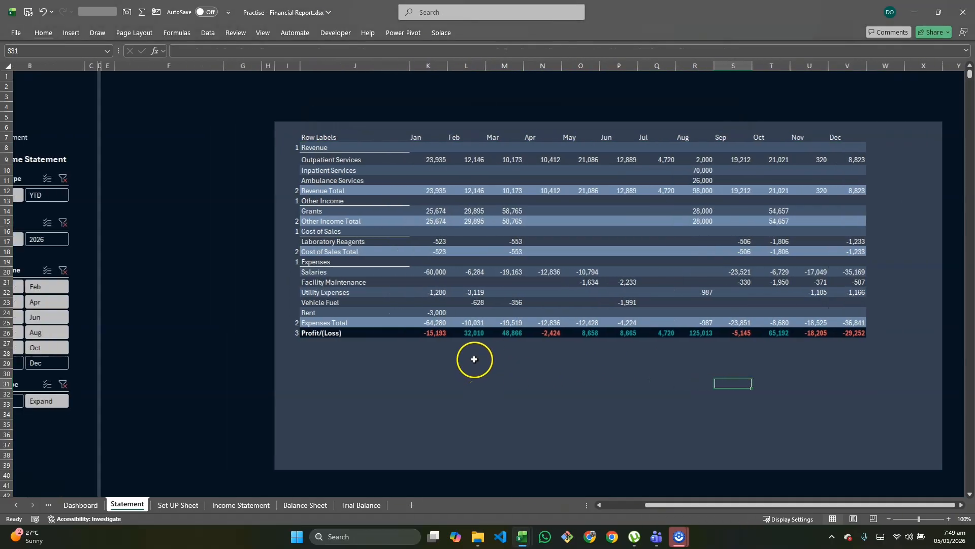
left_click(87, 195)
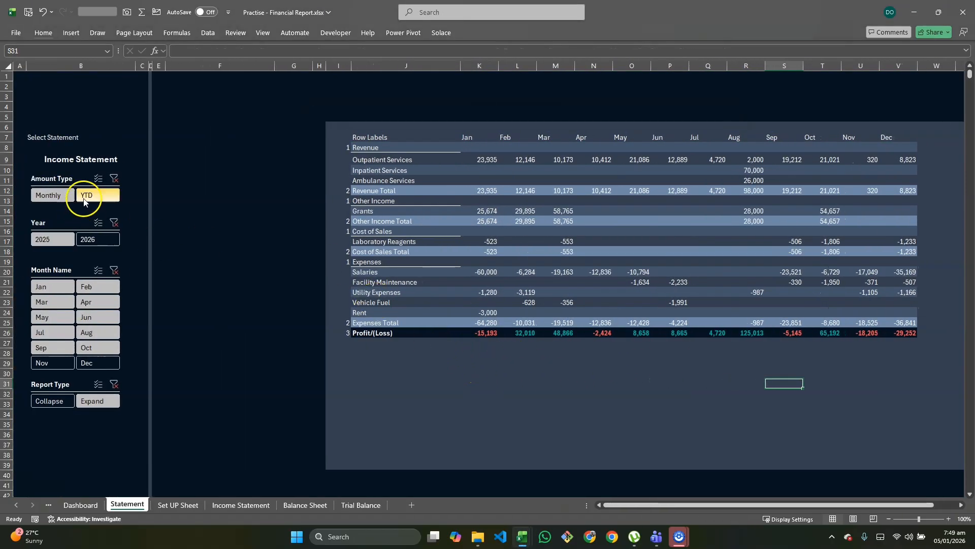
scroll(684, 314, "right", 2)
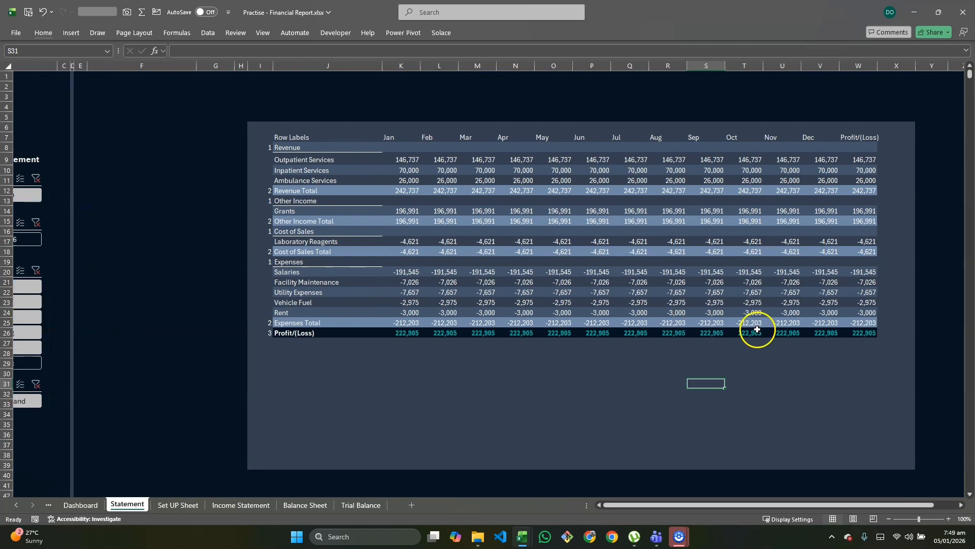
scroll(757, 329, "left", 3)
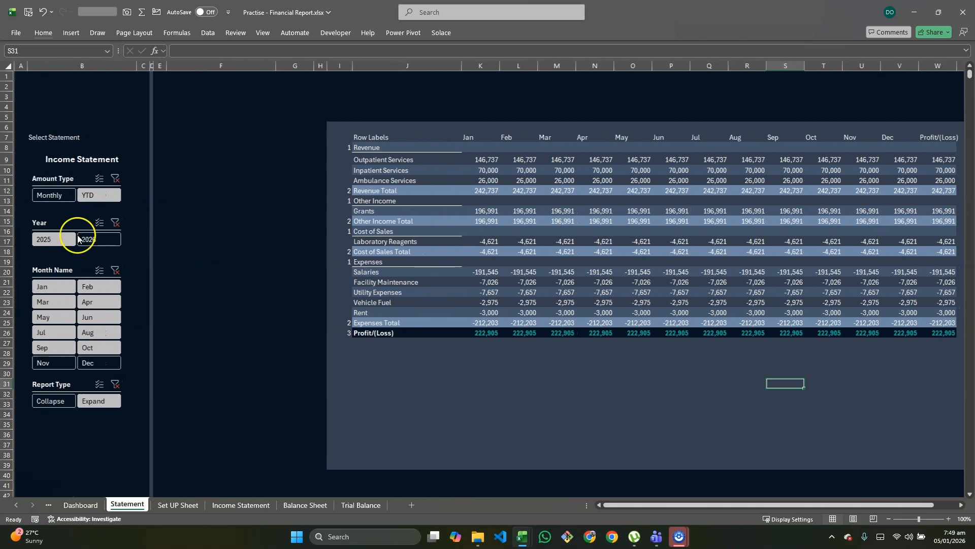
left_click(47, 202)
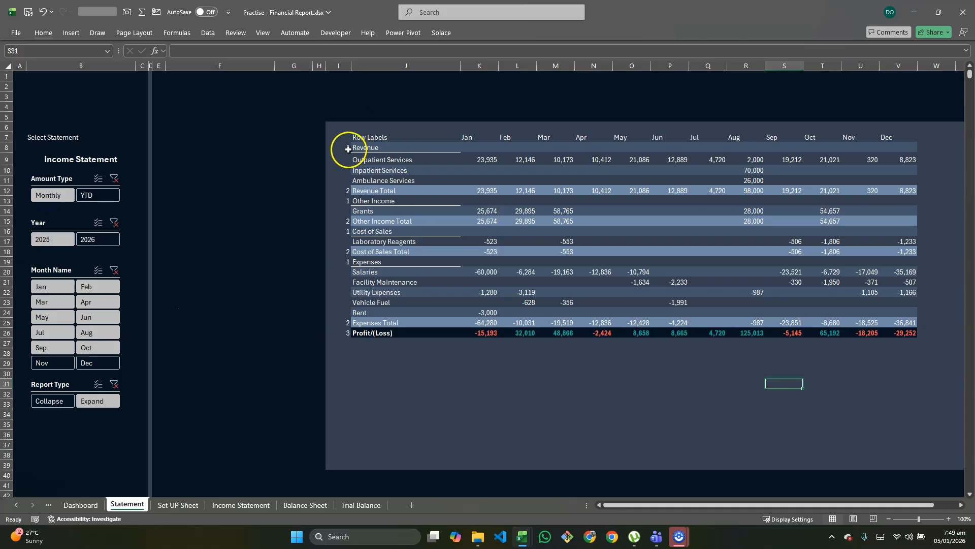
Step: Hide the helper numbers in column I with the custom number format ;;; and narrow the column to about half its width
left_click(339, 66)
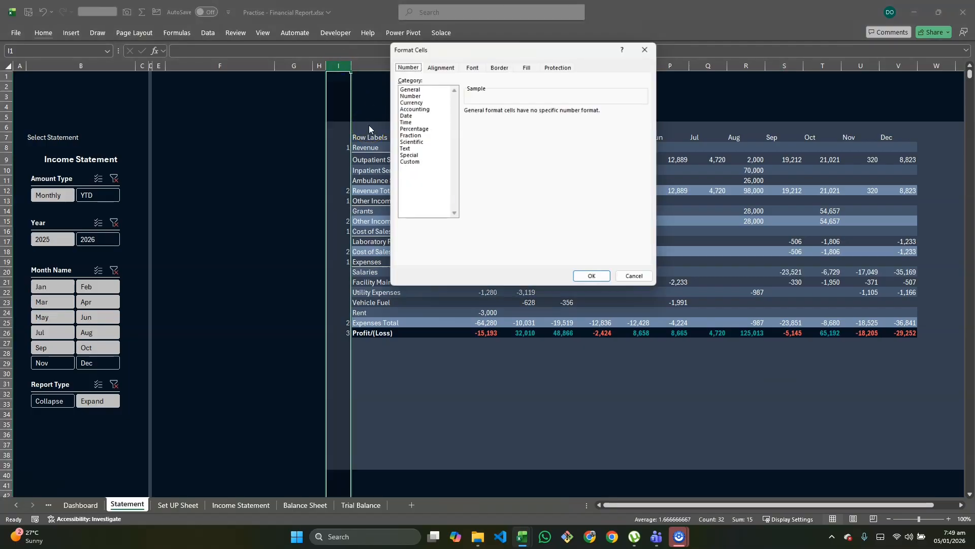
left_click(410, 161)
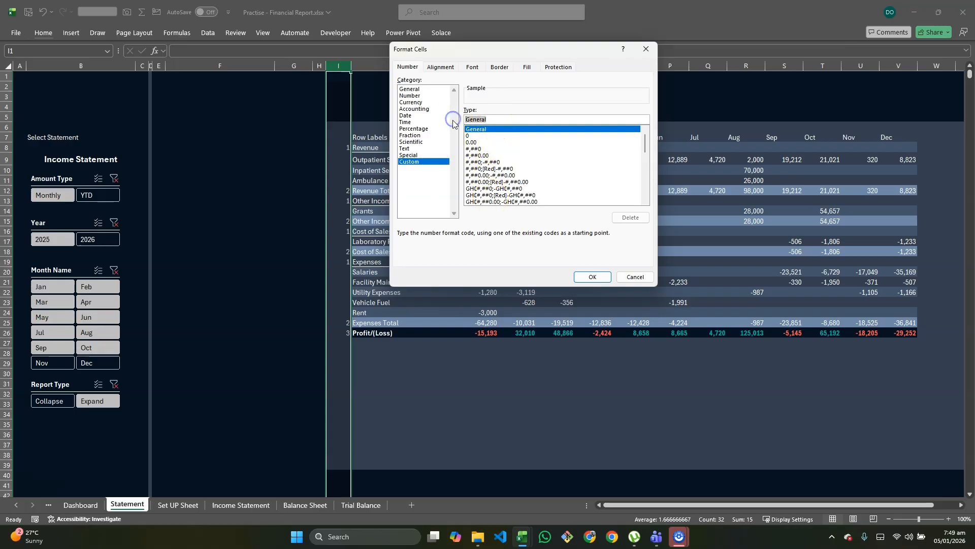
key("BackSpace")
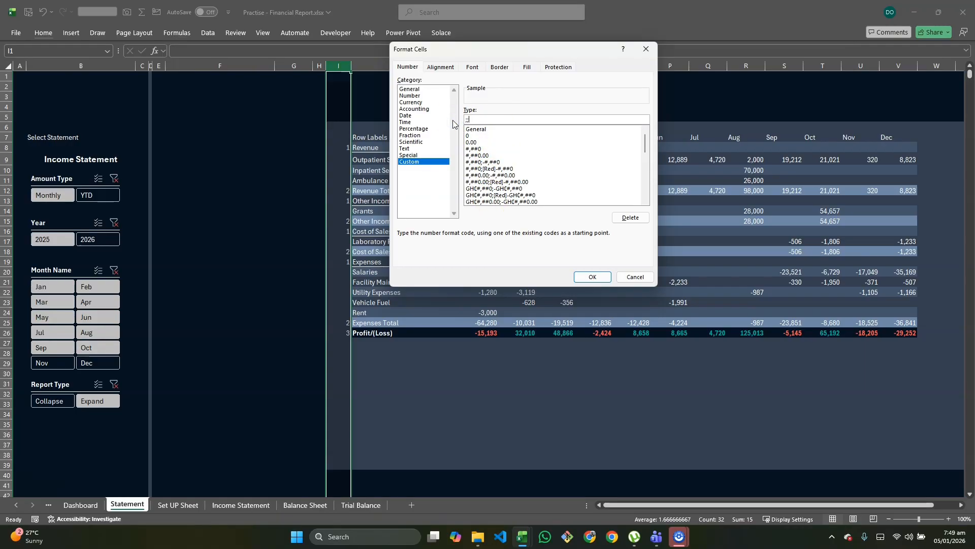
left_click(592, 276)
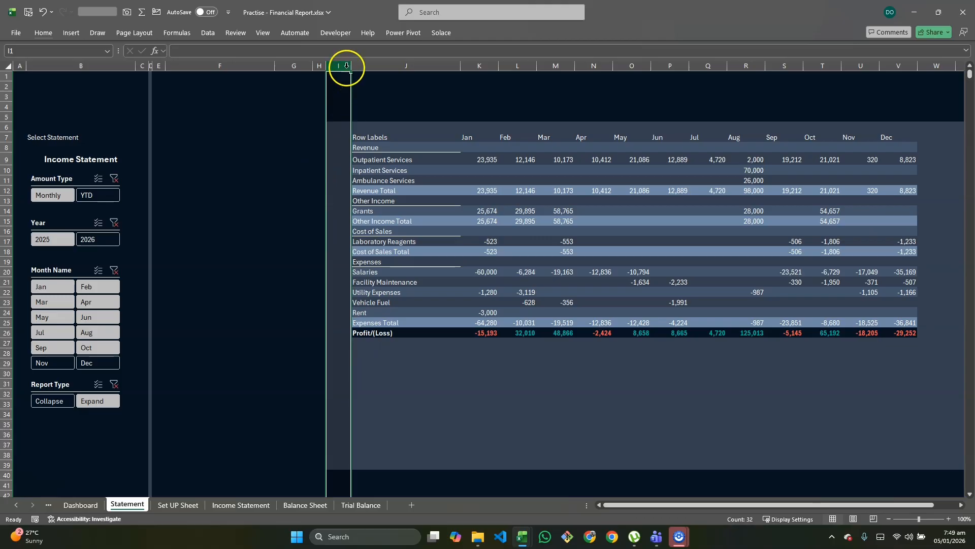
left_click_drag(344, 68, 330, 68)
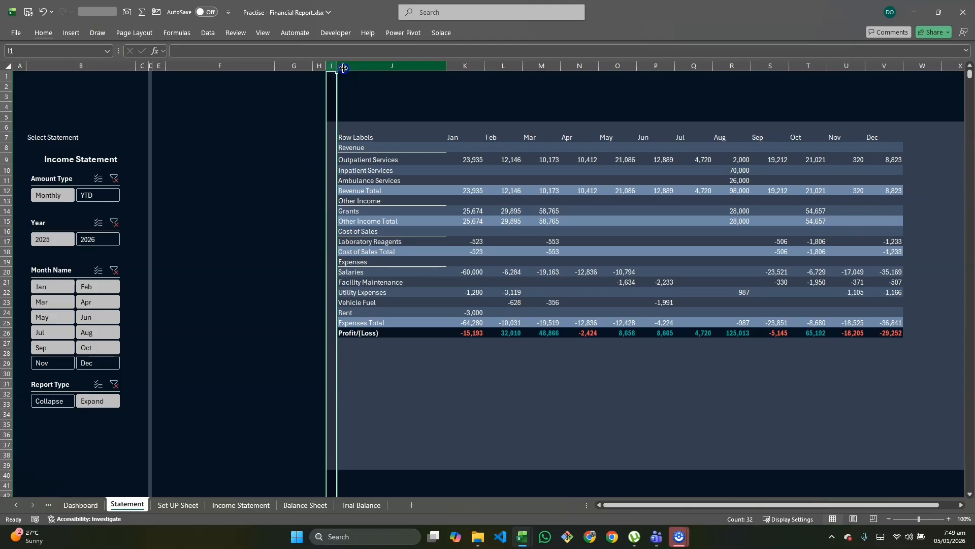
left_click(436, 412)
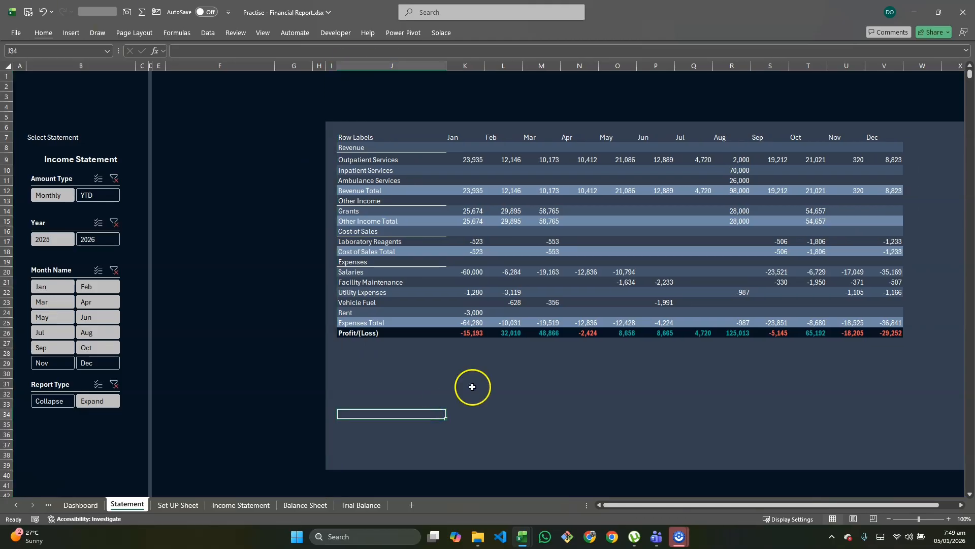